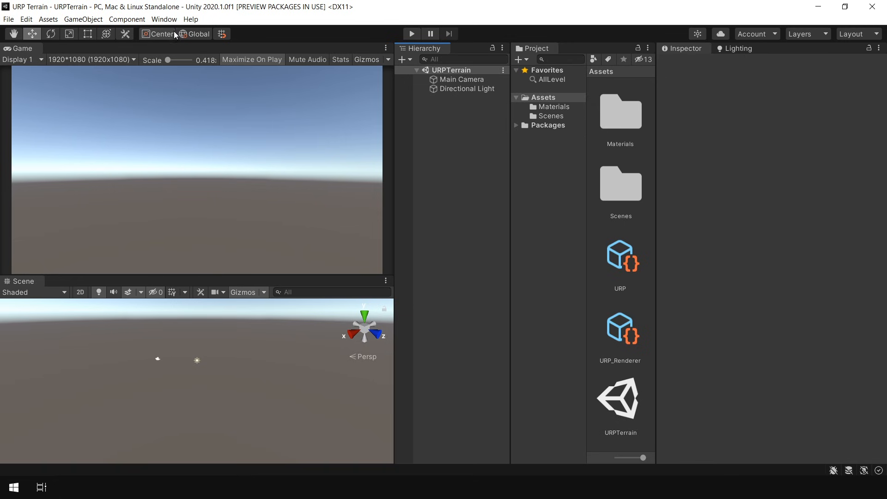
Open the Package Manager and search the Unity Registry packages for "terrain tools"
left_click(164, 19)
left_click(196, 112)
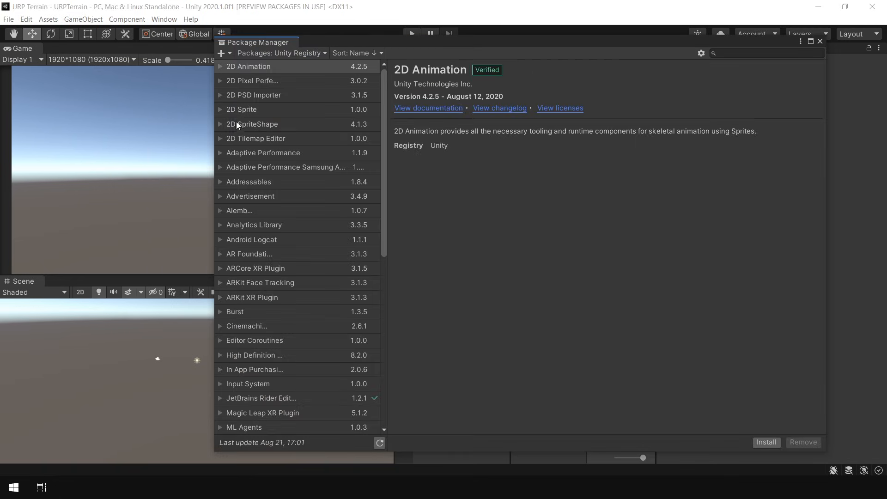
left_click(273, 53)
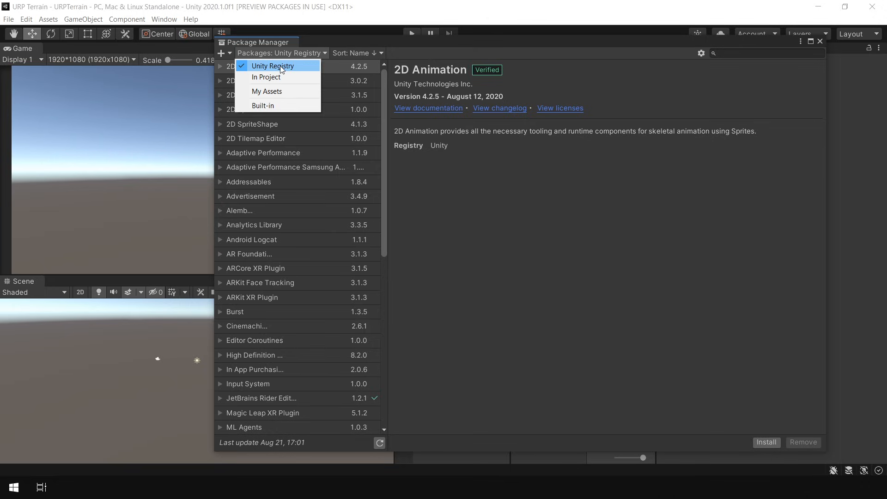
left_click(280, 65)
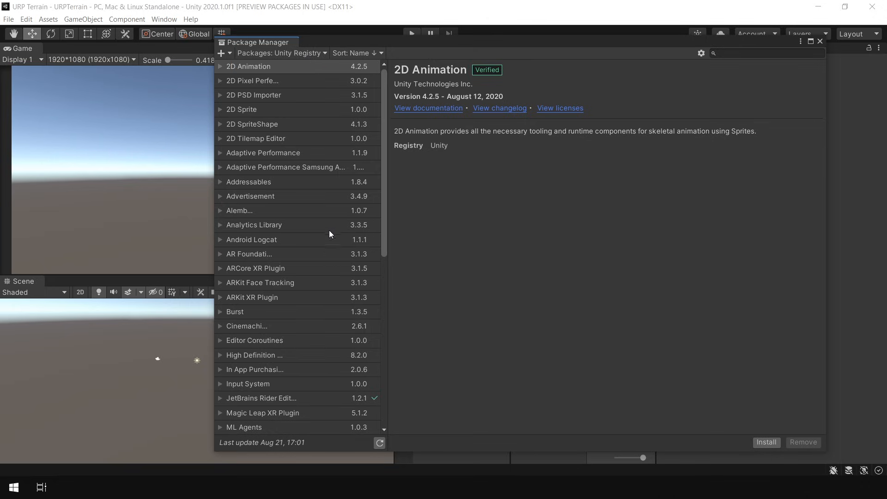
left_click(737, 53)
type("terrain tools")
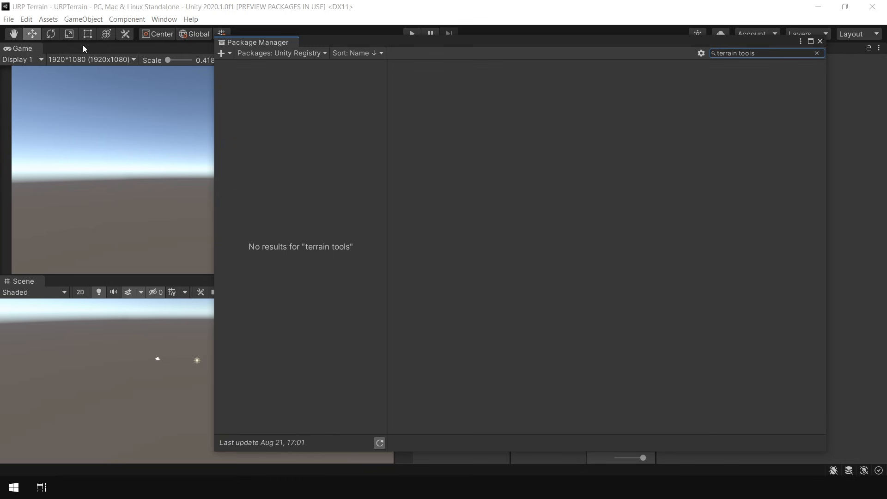
Enable preview packages in the project's Package Manager settings and install the Terrain Tools package
left_click(27, 20)
left_click(94, 312)
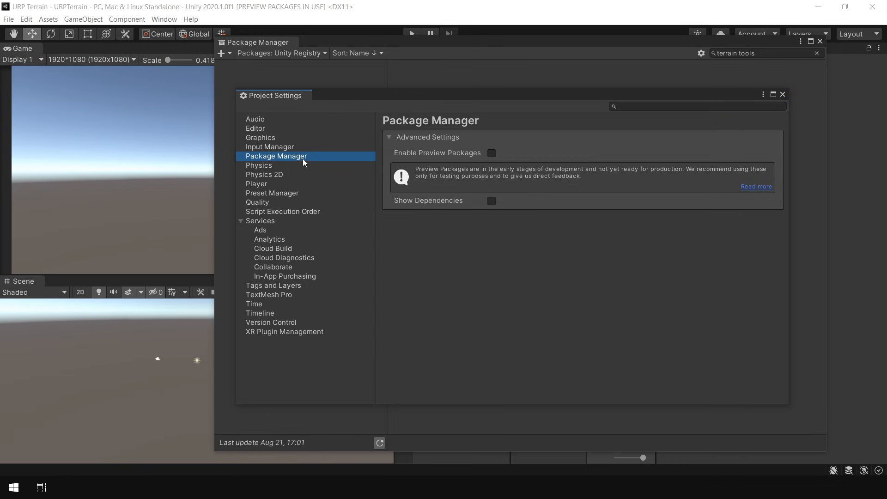
left_click(491, 154)
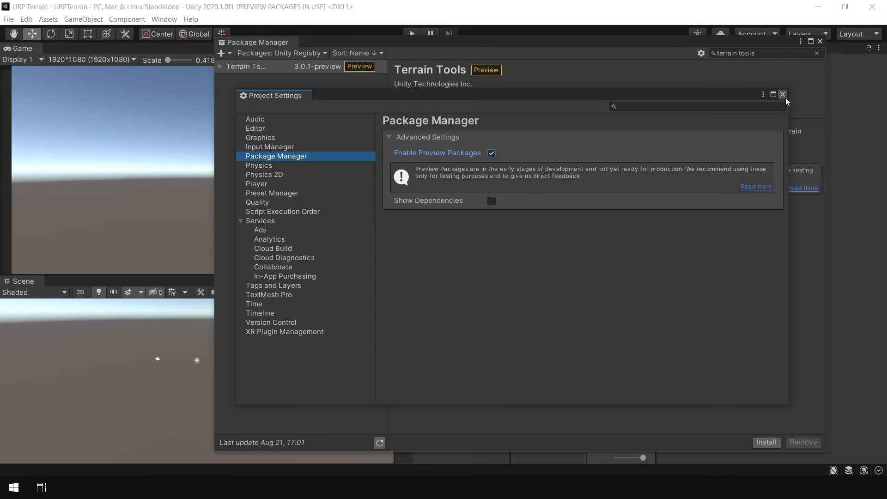
left_click(783, 95)
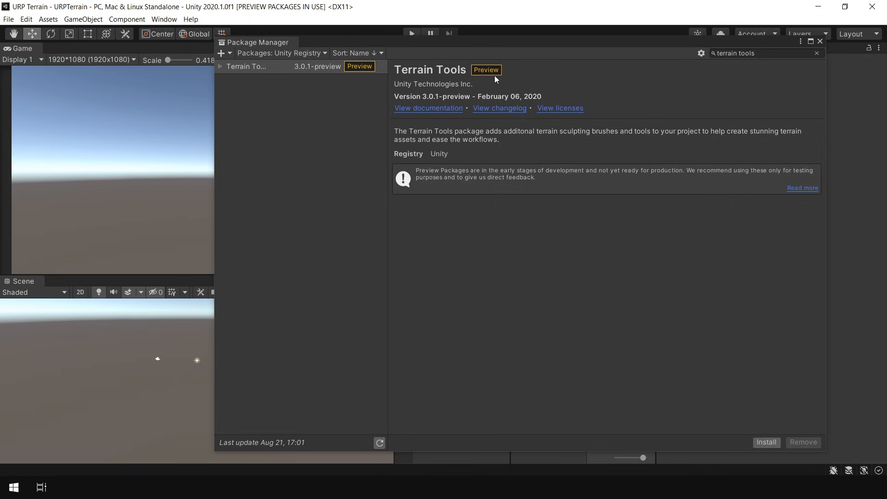
left_click(766, 442)
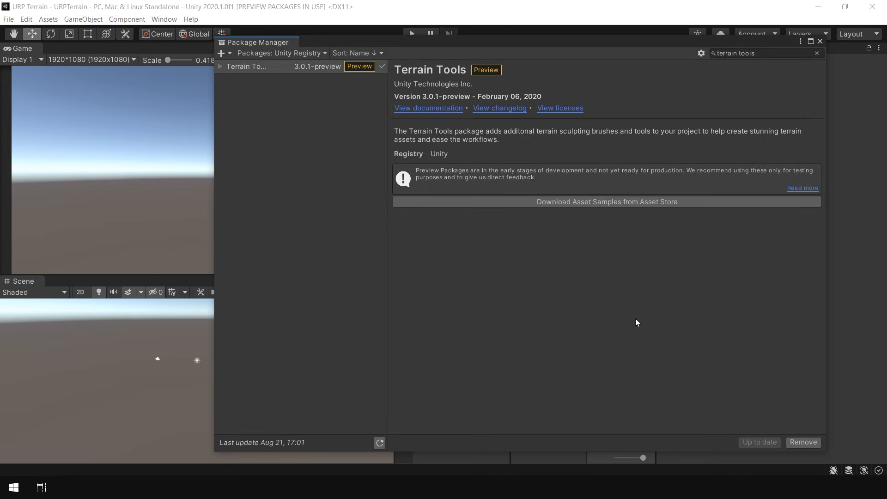
Get the free Terrain Tools Sample Asset Pack from the Asset Store and import it into the project
left_click(598, 202)
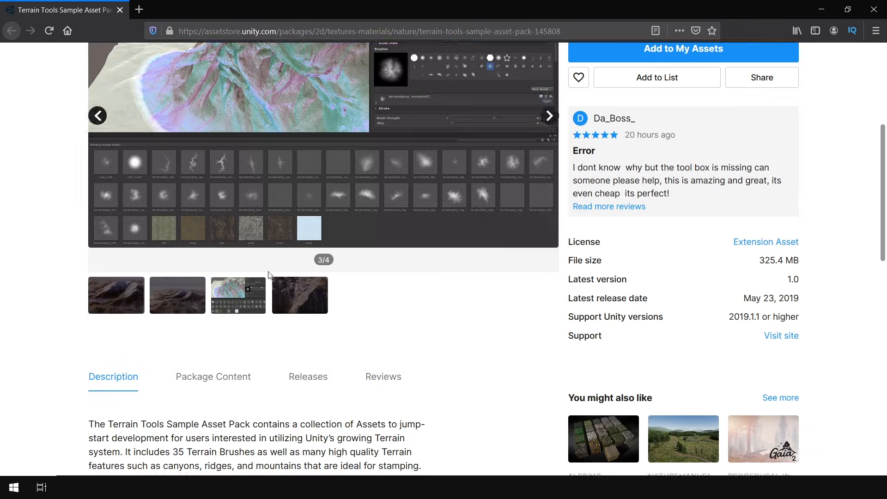
scroll(158, 304, "up", 3)
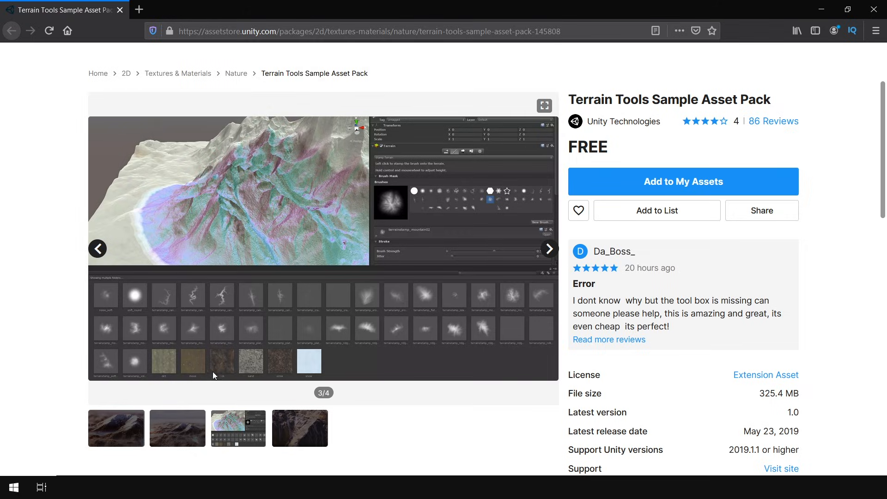
left_click(704, 182)
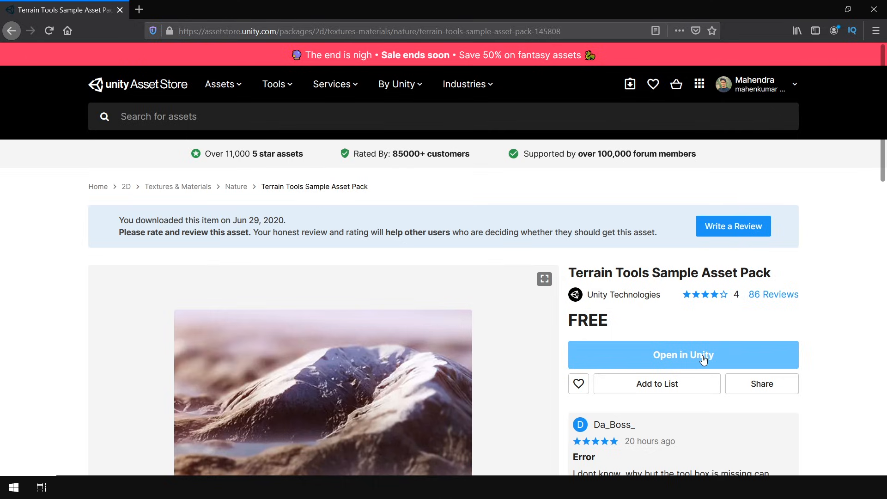
left_click(703, 360)
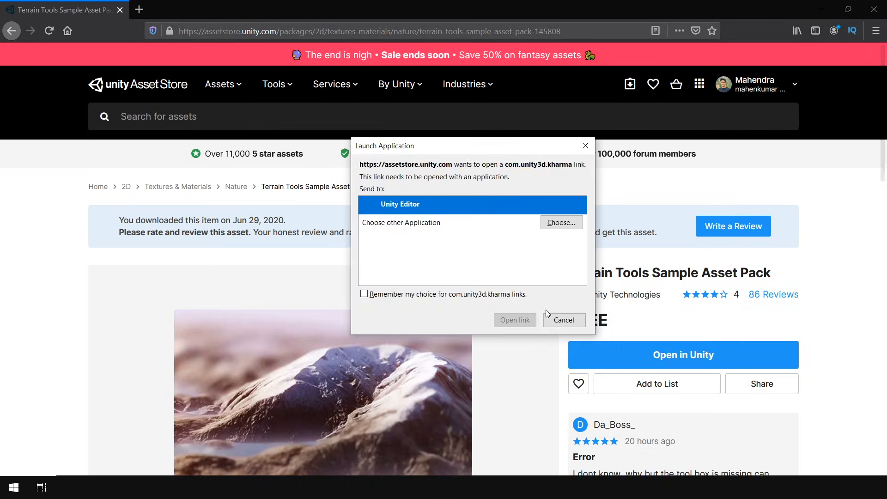
left_click(508, 320)
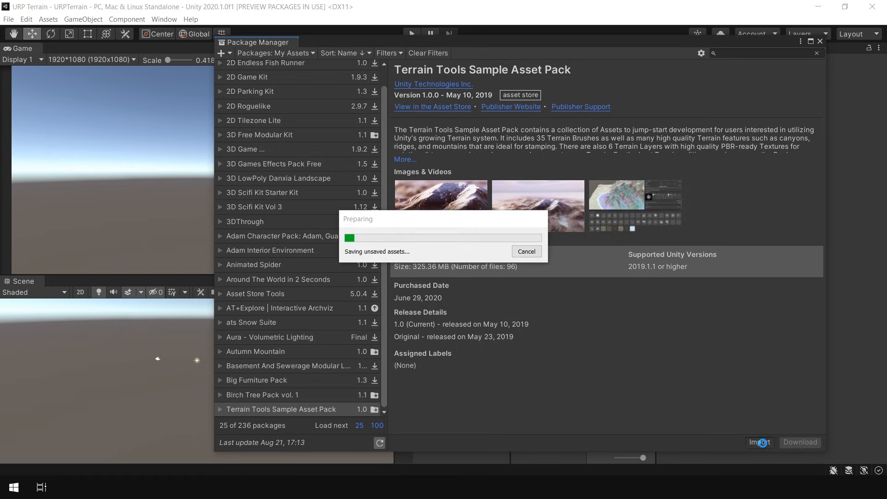
left_click(820, 41)
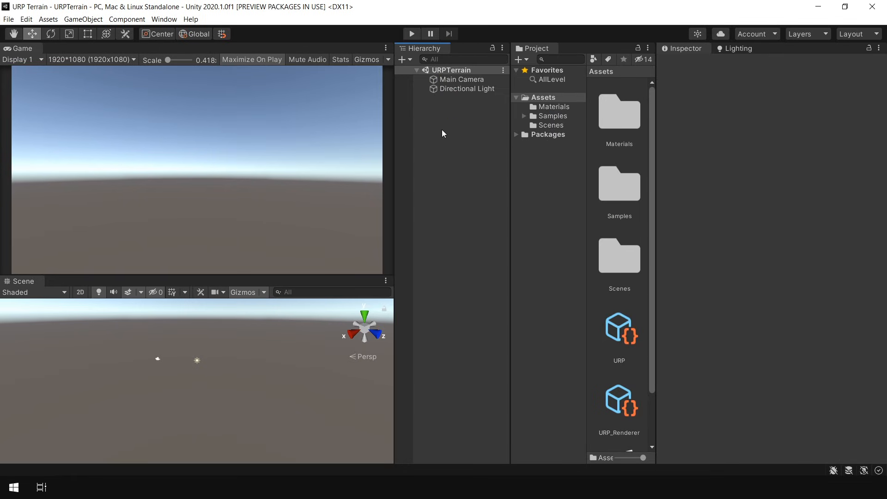
Open the Terrain Toolbox window to check its terrain creation options, and close it
left_click(167, 21)
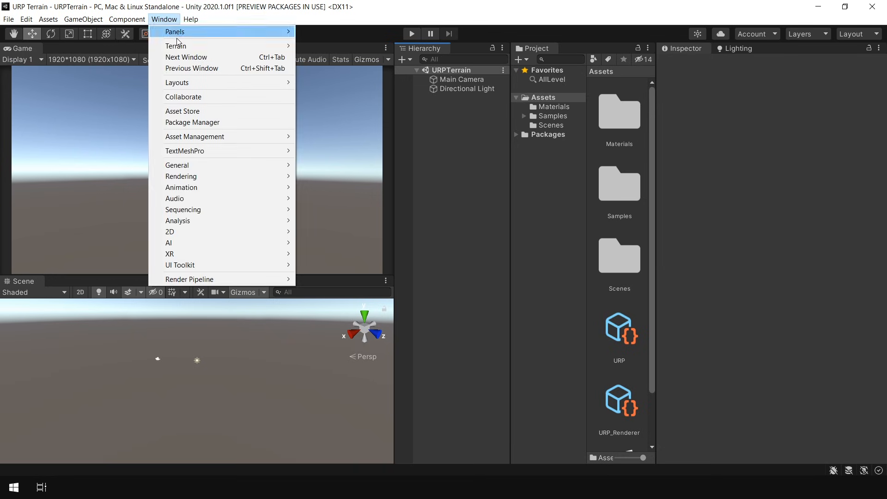
mouse_move(176, 43)
left_click(325, 46)
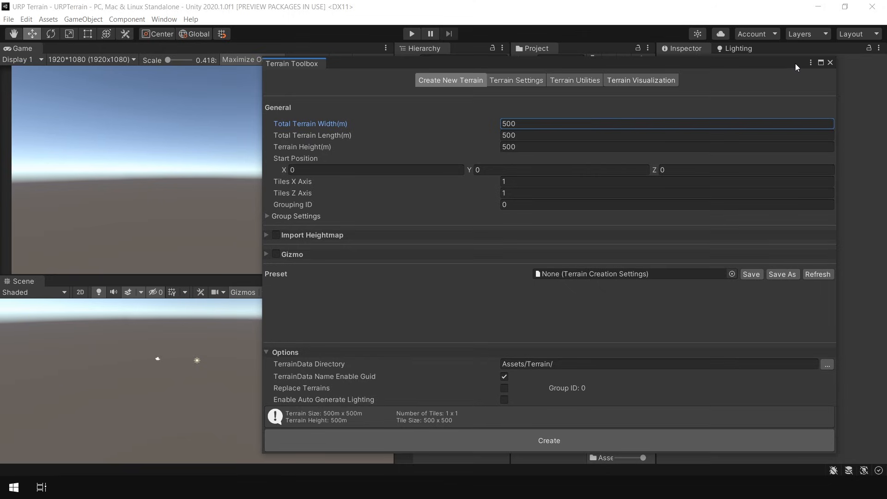
left_click(831, 63)
Examine the brushes, terrain layers and other sample folders of the imported Terrain Tools asset pack
left_click(524, 116)
left_click(576, 155)
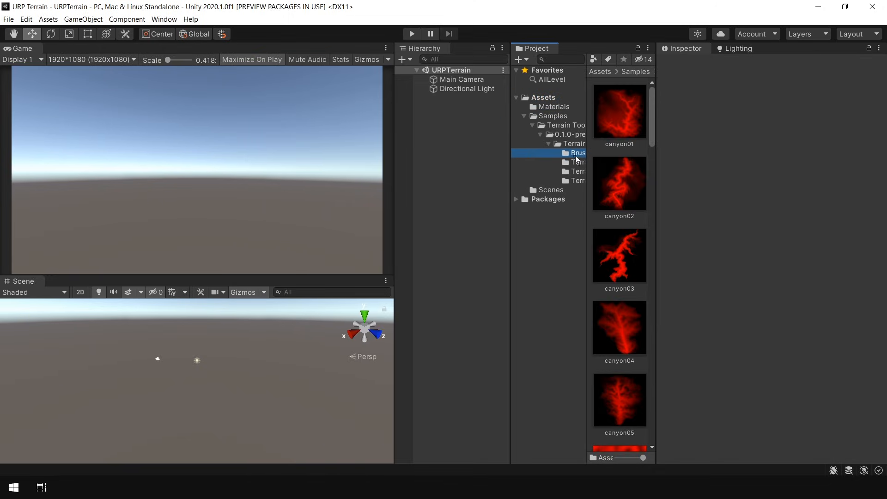
left_click(580, 163)
left_click(578, 172)
left_click(577, 181)
left_click(577, 172)
left_click(577, 164)
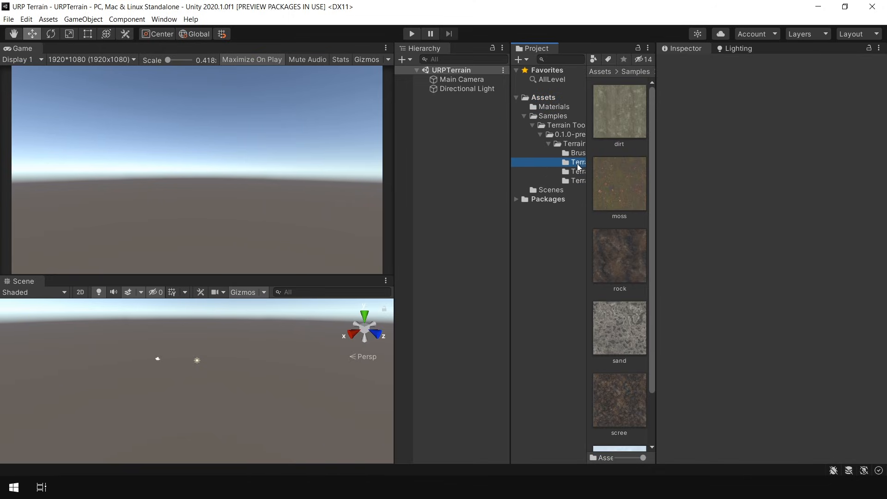
left_click(578, 154)
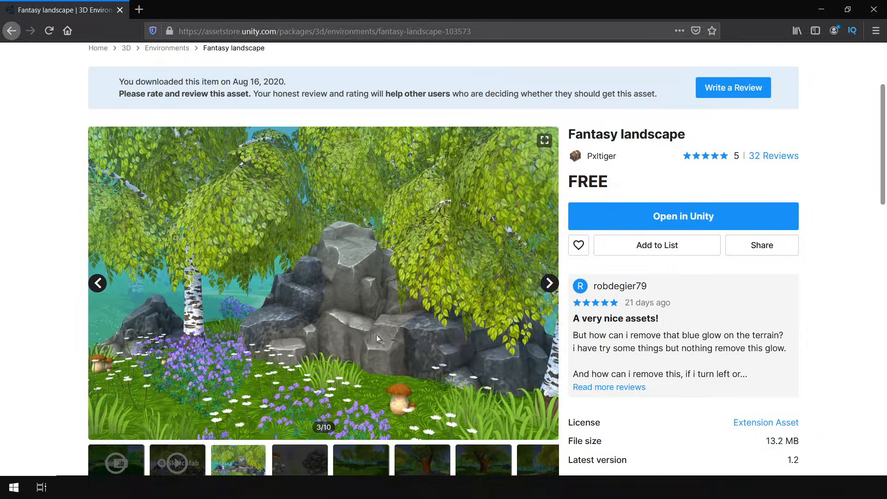
Import the Fantasy landscape asset from the Asset Store into the Unity project and open its DemoScene
left_click(684, 216)
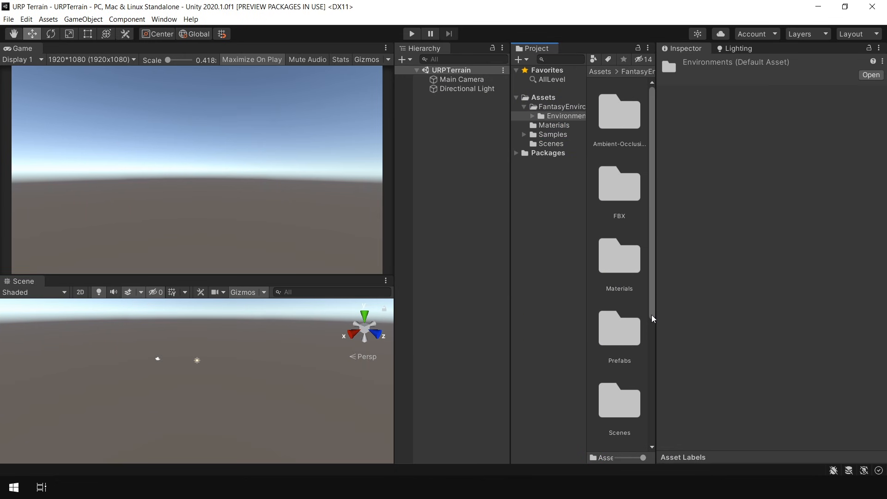
scroll(626, 349, "down", 2)
scroll(627, 348, "down", 3)
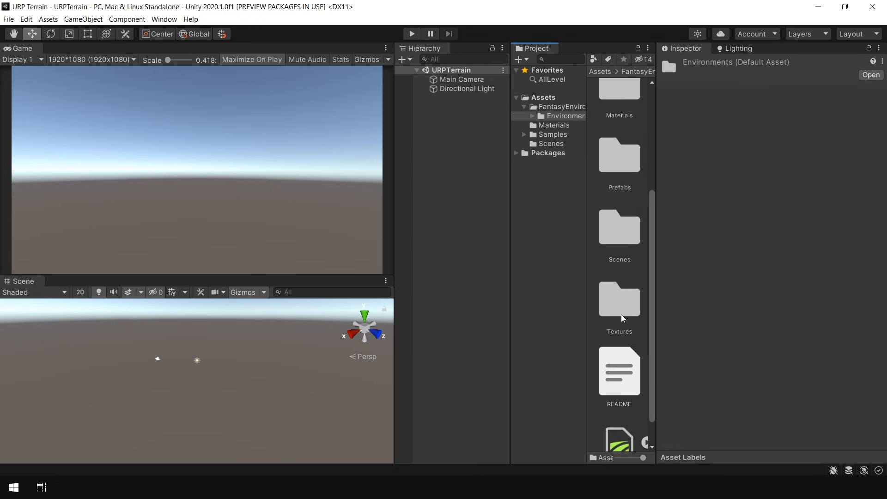
double_click(619, 187)
double_click(621, 133)
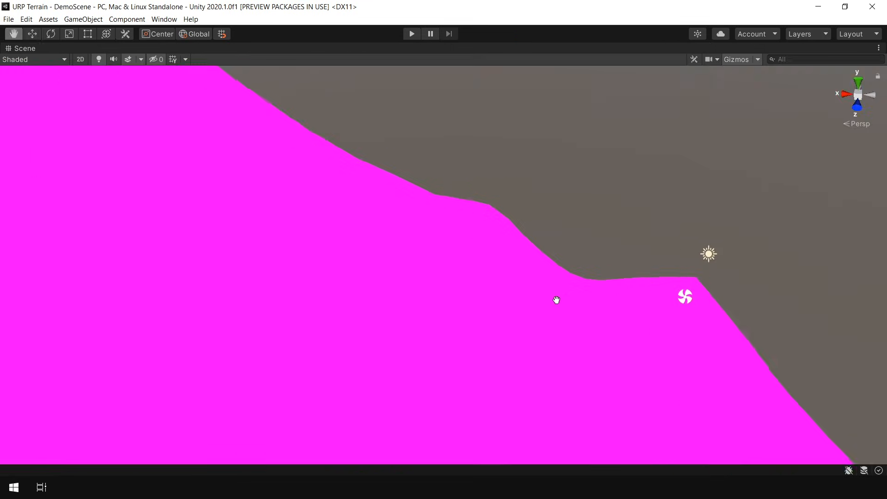
Inspect the demo scene's terrain from different angles in the enlarged scene view and restore the editor layout
middle_click_drag(556, 299, 549, 320)
right_click_drag(573, 308, 342, 273)
right_click_drag(443, 327, 478, 234)
key("shift+space")
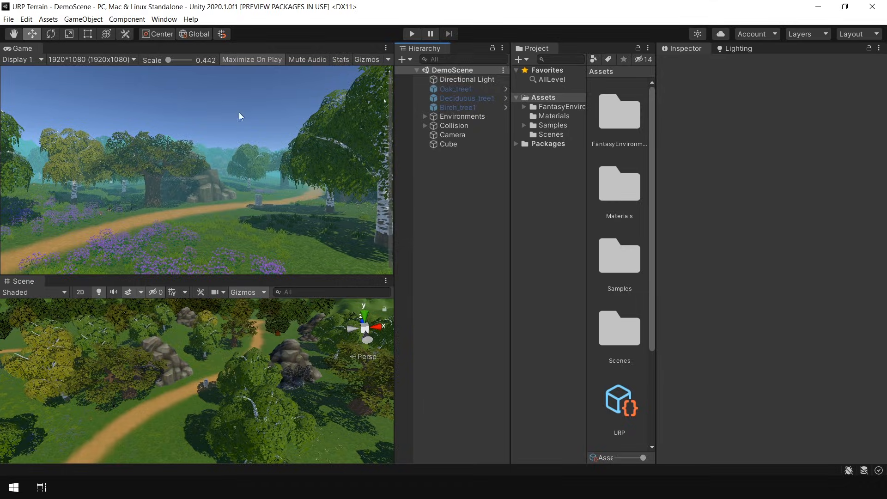
Create a new scene and save it in the Assets folder as URPTerrain, overwriting the existing scene file
left_click(8, 19)
left_click(26, 32)
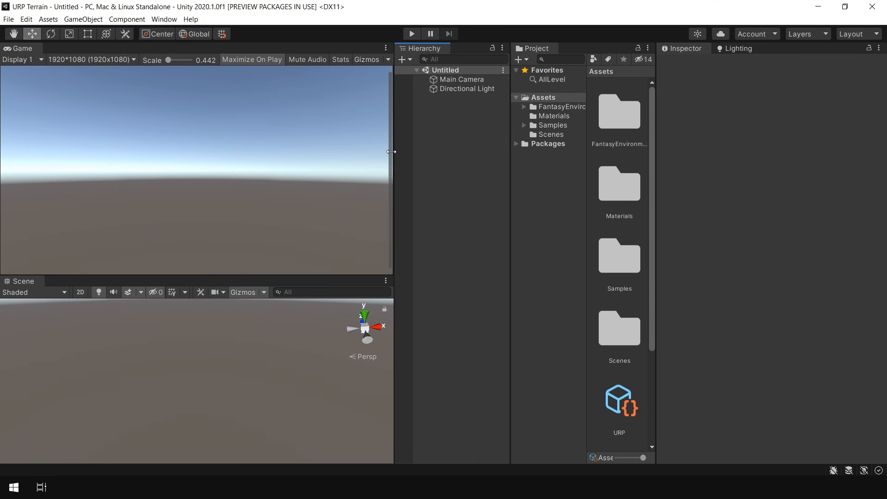
key("ctrl+s")
left_click(166, 156)
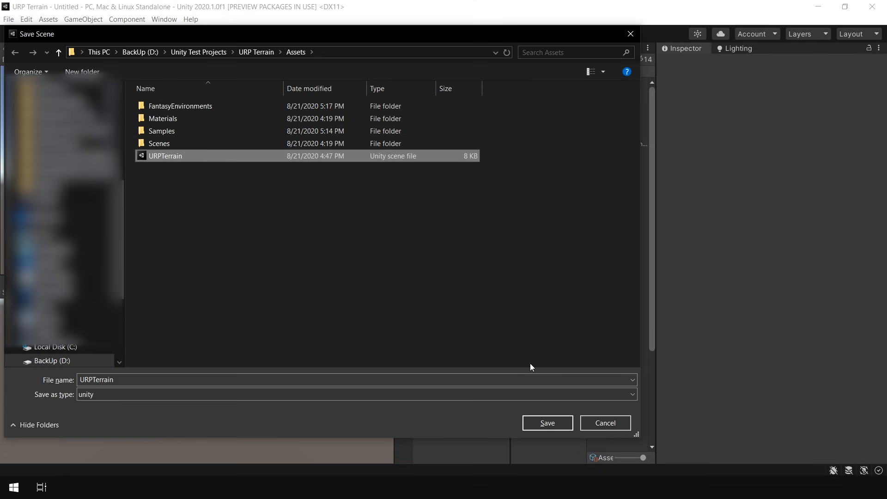
left_click(547, 423)
left_click(472, 246)
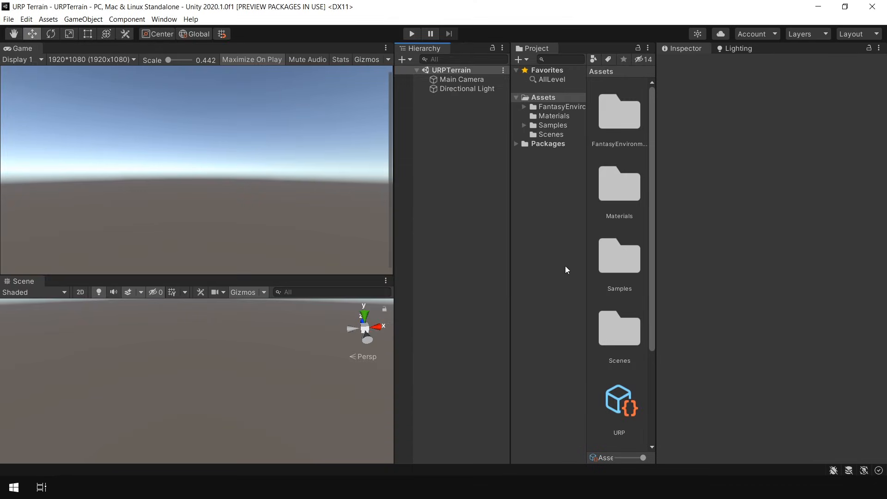
right_click(446, 134)
mouse_move(499, 255)
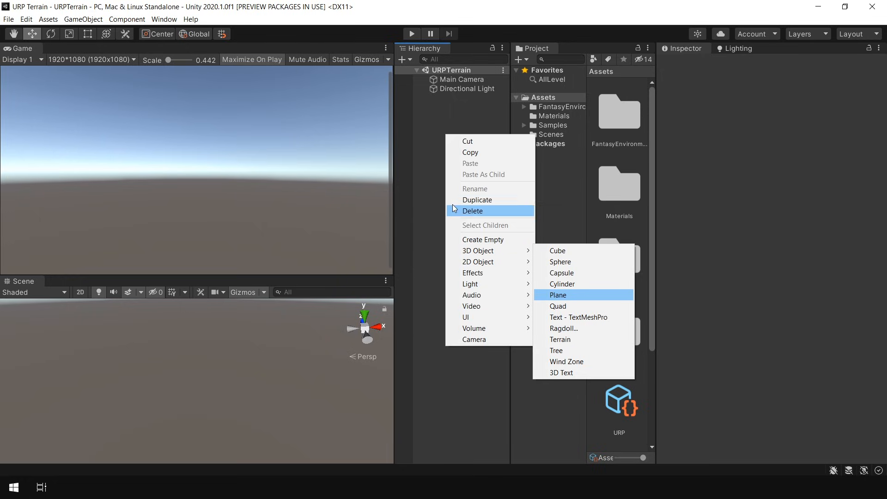
left_click(425, 169)
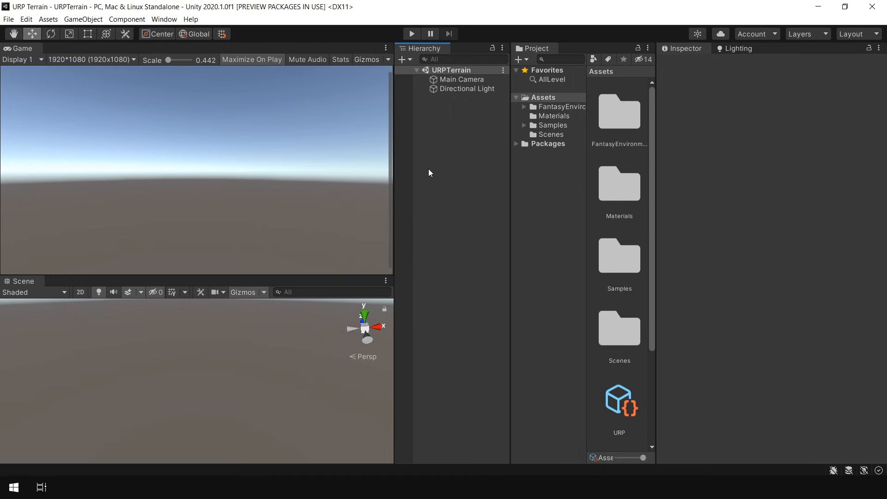
Create a single-tile terrain with the Terrain Toolbox, 500 m wide and 500 m long, with its height set to 100 m
left_click(165, 23)
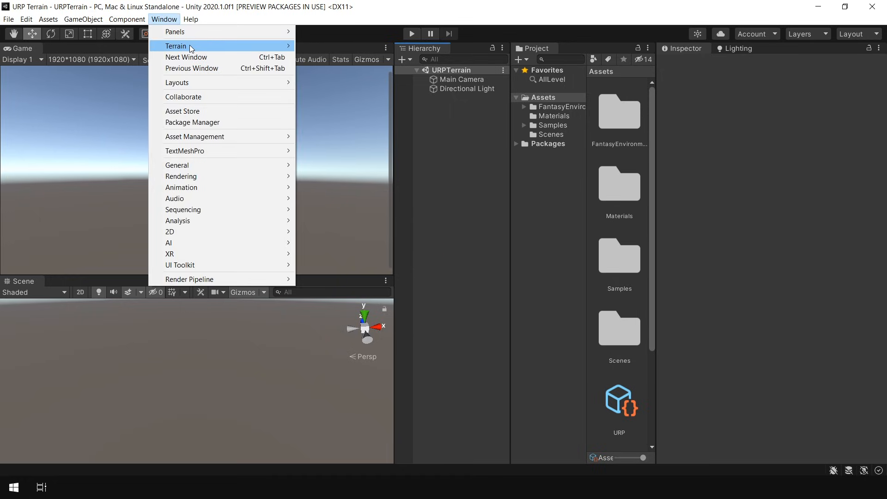
mouse_move(189, 45)
left_click(340, 48)
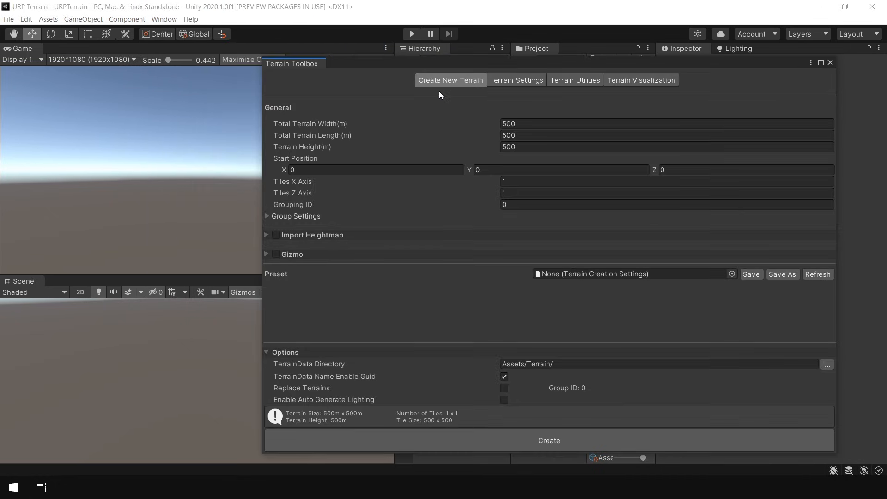
left_click_drag(421, 65, 432, 58)
left_click(541, 119)
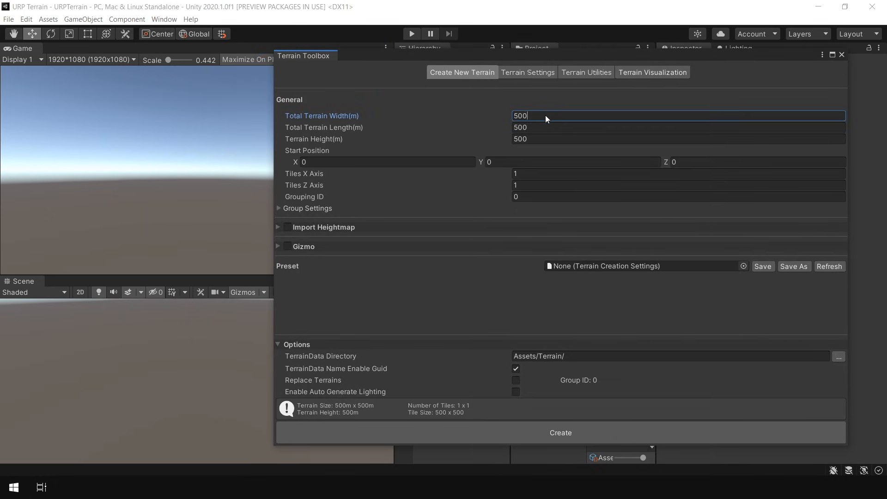
left_click(544, 128)
left_click(545, 139)
left_click(544, 116)
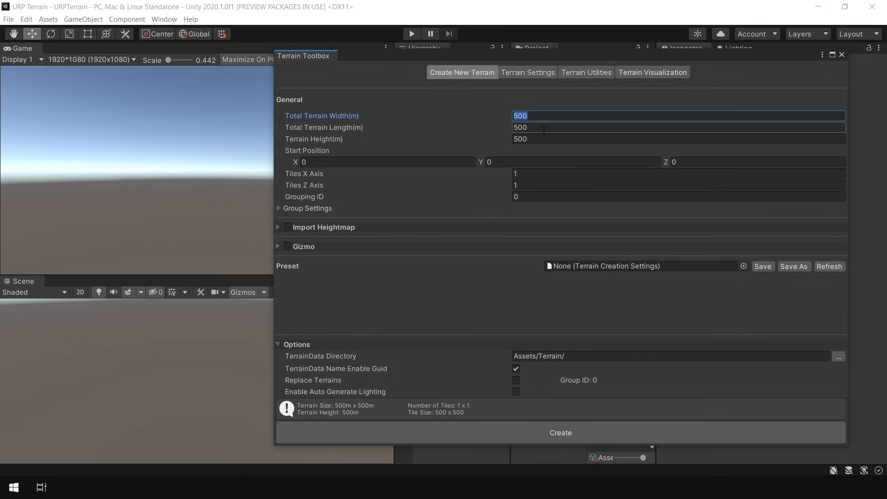
left_click(533, 129)
left_click(539, 140)
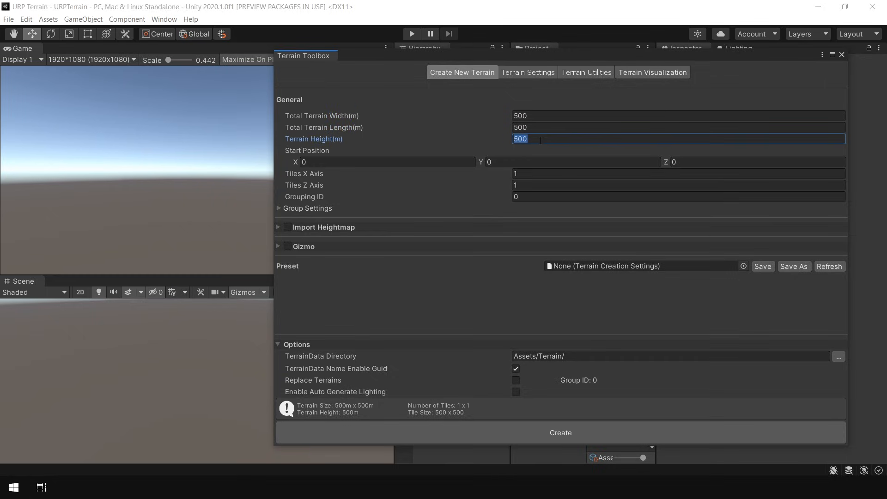
type("100")
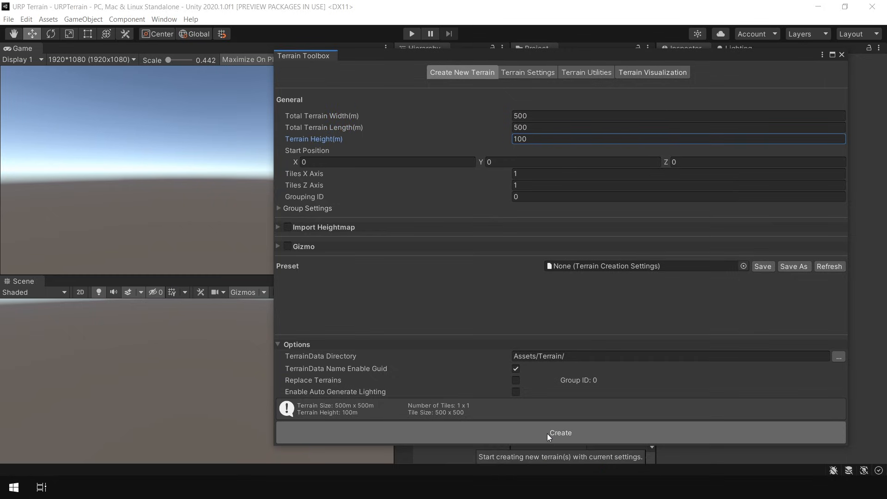
left_click(584, 434)
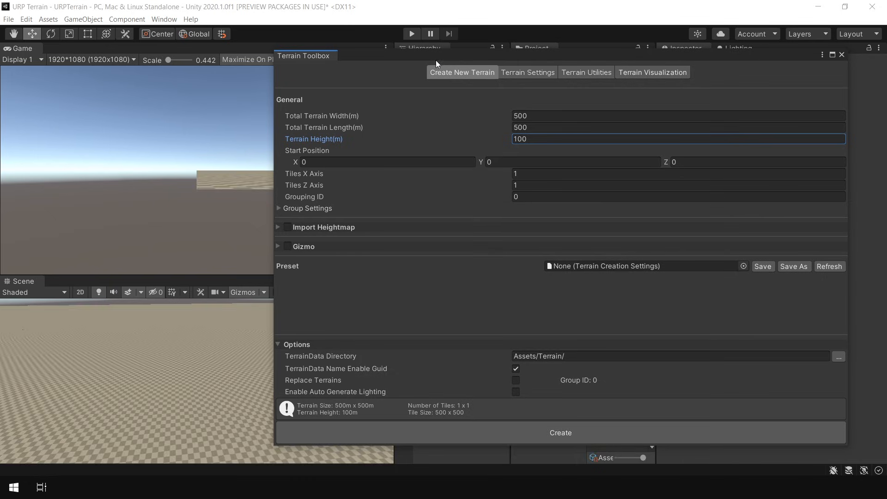
Expand TerrainGroup_0 and select the new terrain tile inside it
left_click_drag(436, 57, 526, 56)
scroll(278, 357, "down", 5)
left_click_drag(271, 335, 148, 386, "alt")
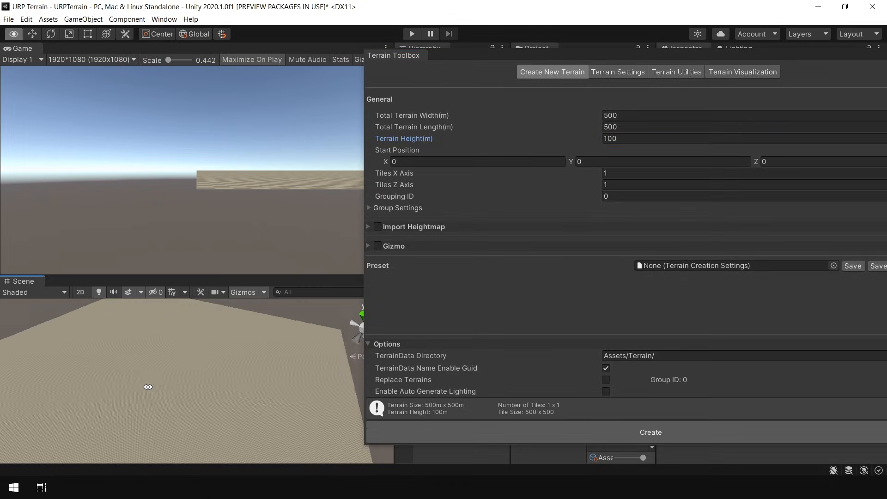
scroll(212, 344, "down", 5)
left_click_drag(212, 345, 213, 358, "alt")
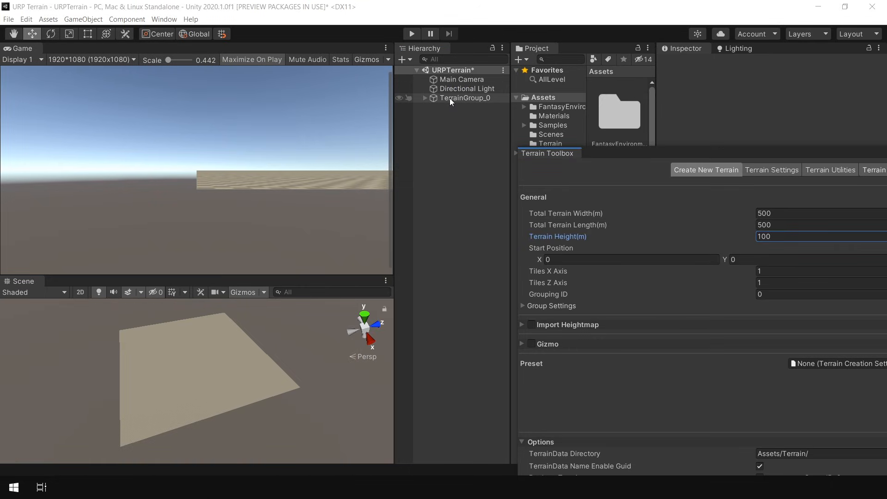
left_click(450, 98)
left_click(425, 98)
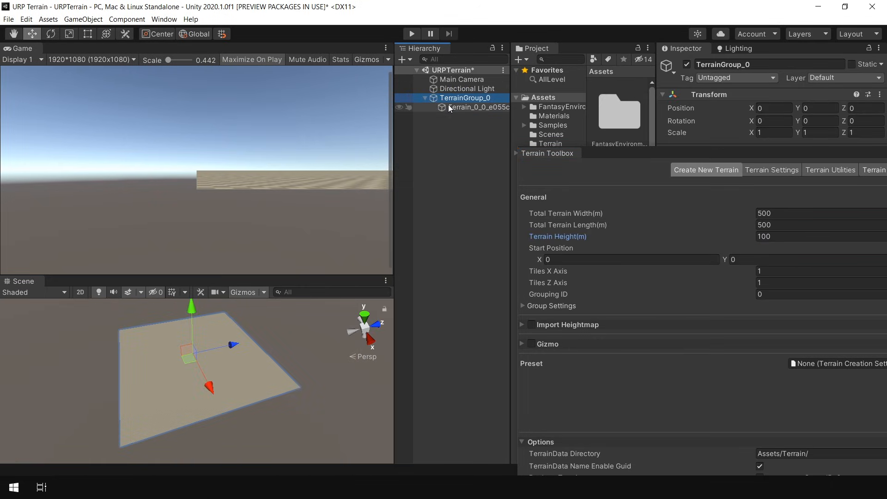
left_click(469, 108)
Look through the Terrain Toolbox's Terrain Settings, Terrain Utilities and Terrain Visualization sections, ending back at Create New Terrain
left_click_drag(622, 135, 553, 186)
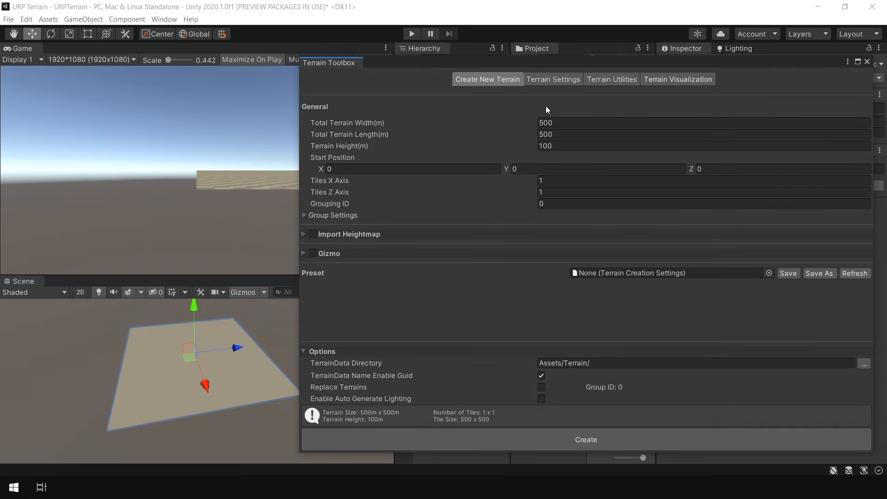
left_click(552, 80)
left_click(603, 81)
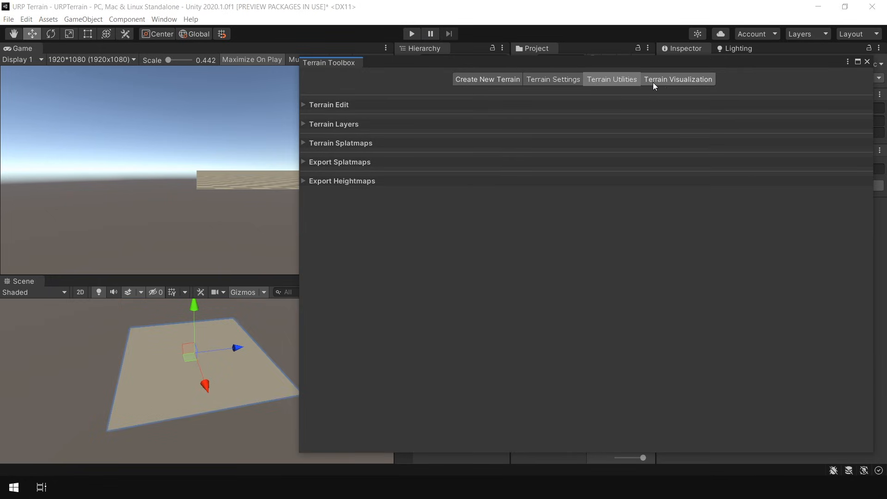
left_click(664, 81)
left_click(554, 80)
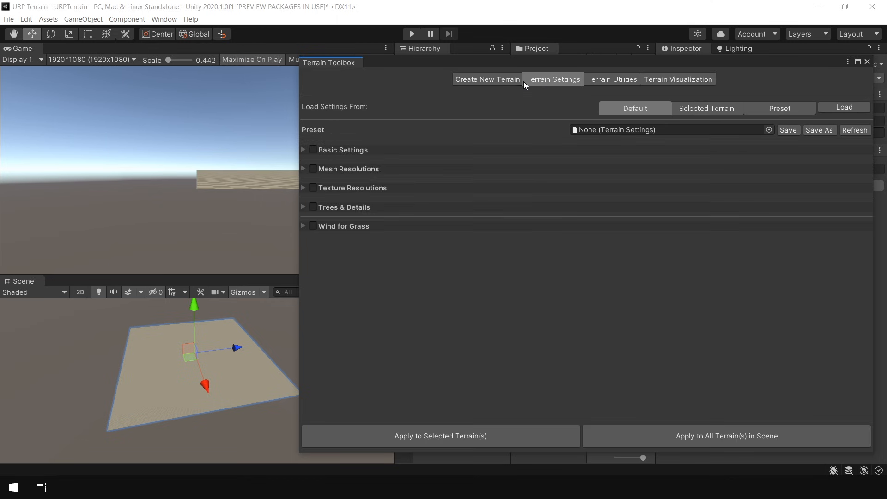
left_click(501, 81)
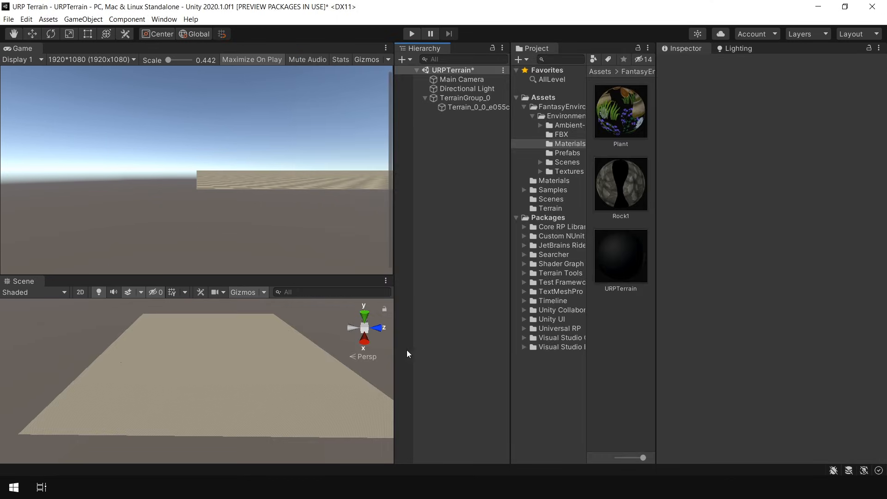
Select the terrain tile and try raising hills across it with Raise or Lower Terrain, at brush strength 0.13 and size about 289
left_click(475, 109)
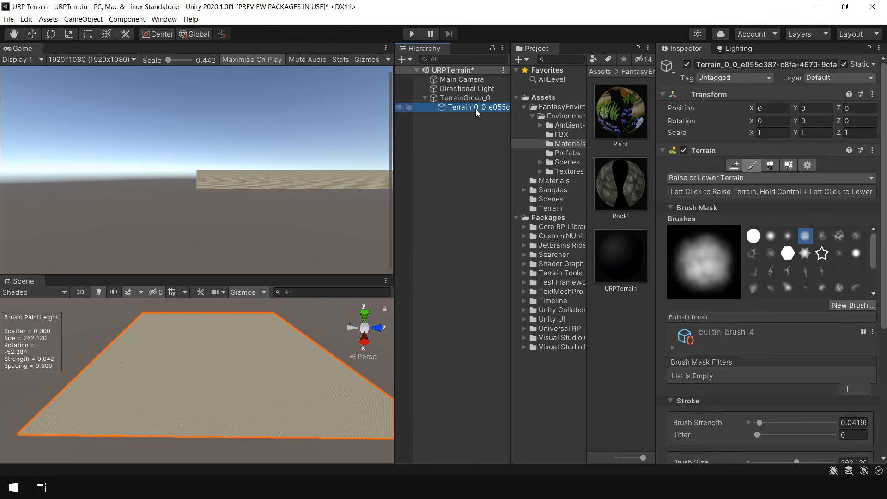
left_click(757, 179)
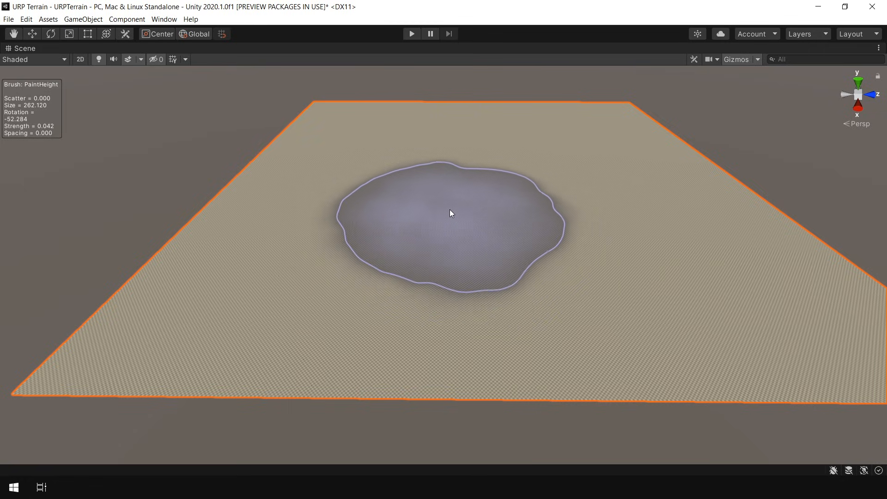
key("a")
mouse_move(451, 214)
left_mouse_down()
mouse_move(442, 216)
mouse_move(528, 220)
mouse_move(463, 217)
mouse_move(491, 221)
mouse_move(459, 225)
mouse_move(495, 223)
left_mouse_up()
key("a")
key("s")
mouse_move(441, 219)
left_mouse_down()
mouse_move(501, 227)
mouse_move(479, 230)
mouse_move(499, 242)
mouse_move(429, 238)
mouse_move(520, 242)
mouse_move(451, 226)
mouse_move(509, 231)
mouse_move(447, 249)
mouse_move(332, 245)
mouse_move(507, 246)
mouse_move(476, 266)
mouse_move(402, 254)
left_mouse_up()
key("d")
mouse_move(277, 188)
left_mouse_down()
mouse_move(227, 280)
mouse_move(386, 295)
mouse_move(609, 292)
mouse_move(734, 271)
mouse_move(501, 247)
mouse_move(463, 366)
mouse_move(556, 306)
mouse_move(609, 396)
mouse_move(645, 324)
mouse_move(518, 310)
mouse_move(671, 368)
mouse_move(332, 387)
mouse_move(697, 363)
mouse_move(482, 339)
mouse_move(675, 327)
left_mouse_up()
left_click_drag(517, 249, 455, 257, "alt")
middle_click_drag(455, 257, 458, 286)
scroll(458, 286, "up", 4)
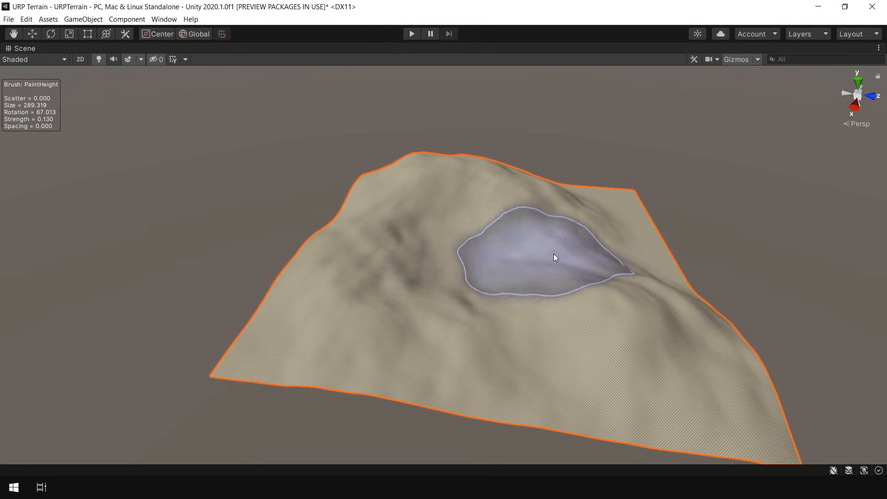
Undo all the raised-hill brush strokes on the terrain and restore the editor layout
key("ctrl+z")
key("ctrl+z")
key("ctrl+z")
key("ctrl+z")
key("ctrl+z")
key("ctrl+z")
key("ctrl+z")
key("ctrl+z")
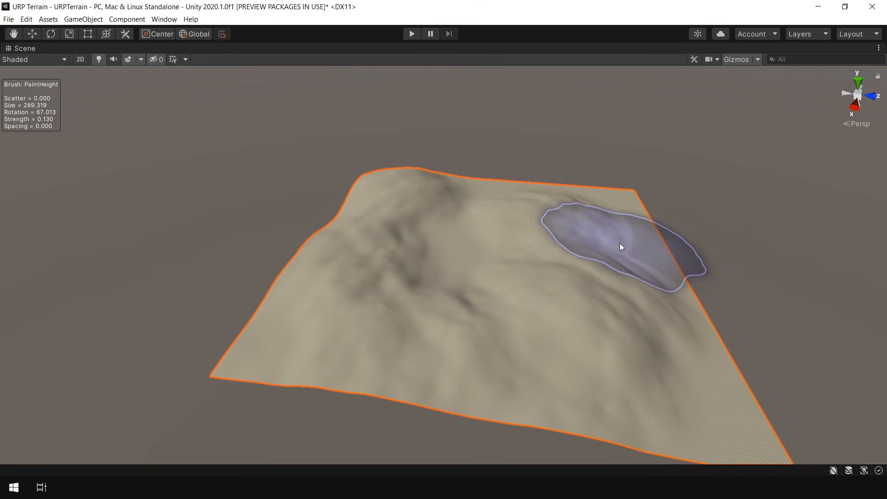
key("ctrl+z")
key("ctrl+z")
key("ctrl+z")
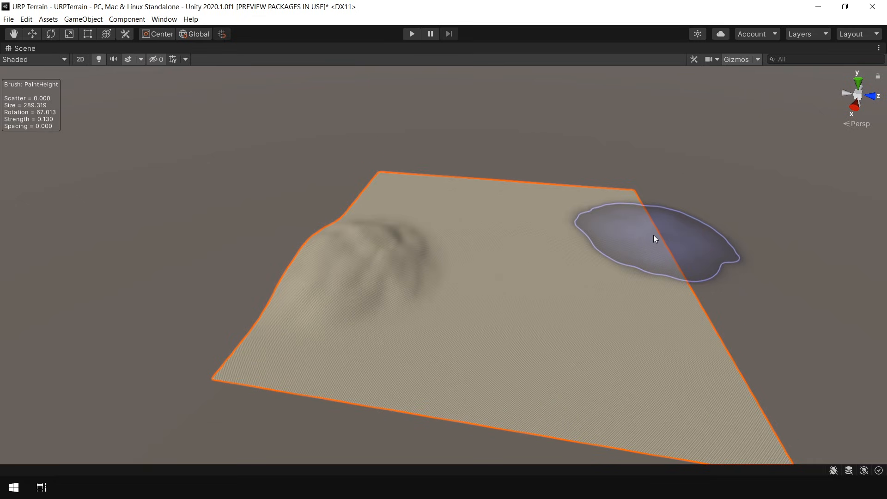
key("shift+space")
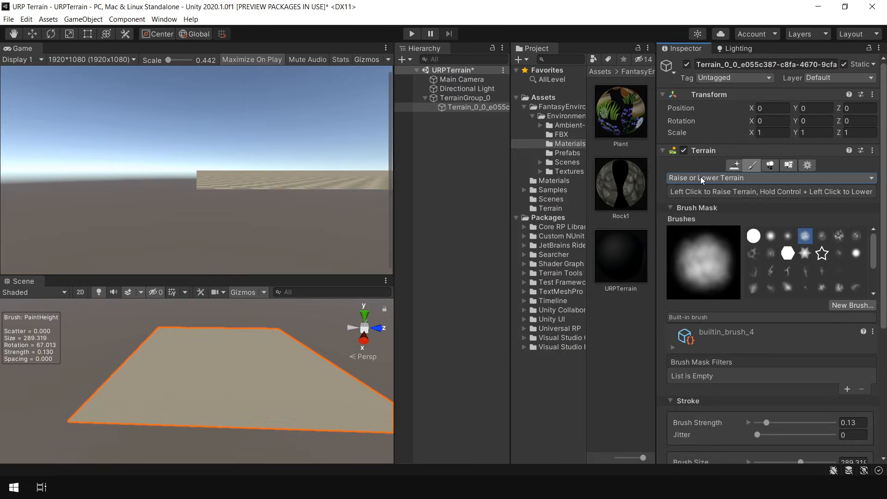
Switch the terrain sculpting tool to Noise and bring its Noise Height Tool Settings into view
left_click(702, 180)
mouse_move(712, 190)
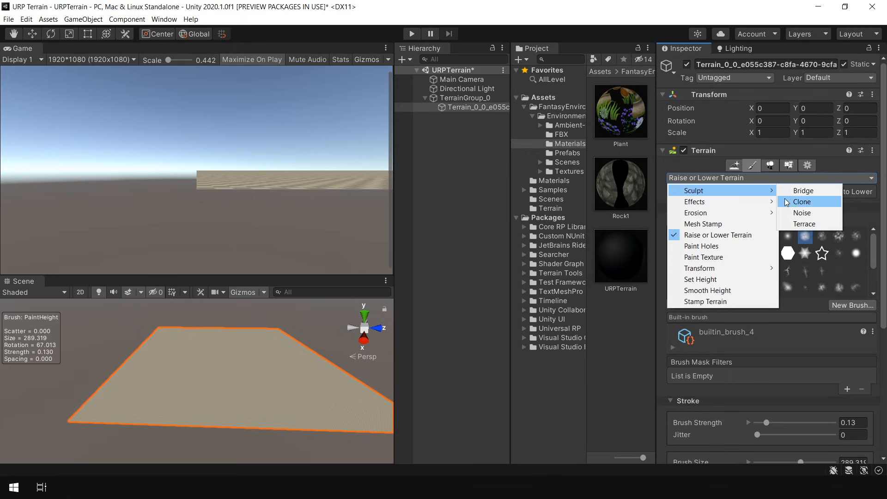
left_click(809, 214)
scroll(772, 277, "down", 6)
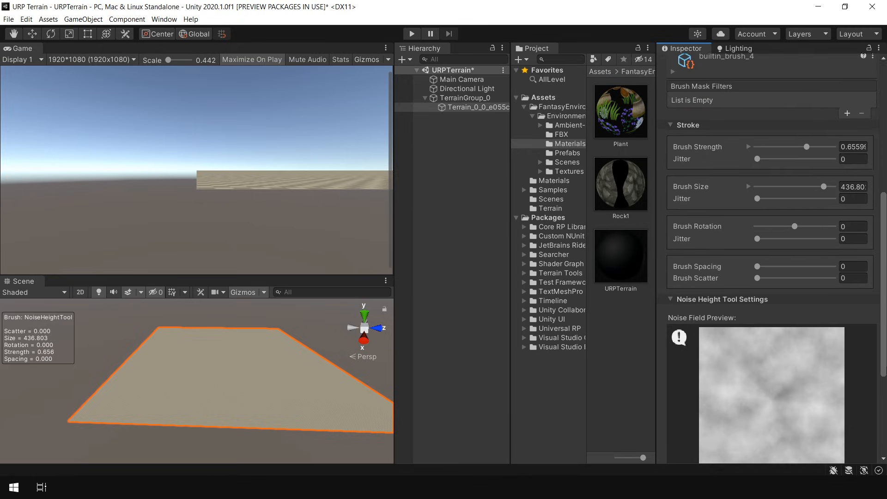
scroll(729, 281, "down", 4)
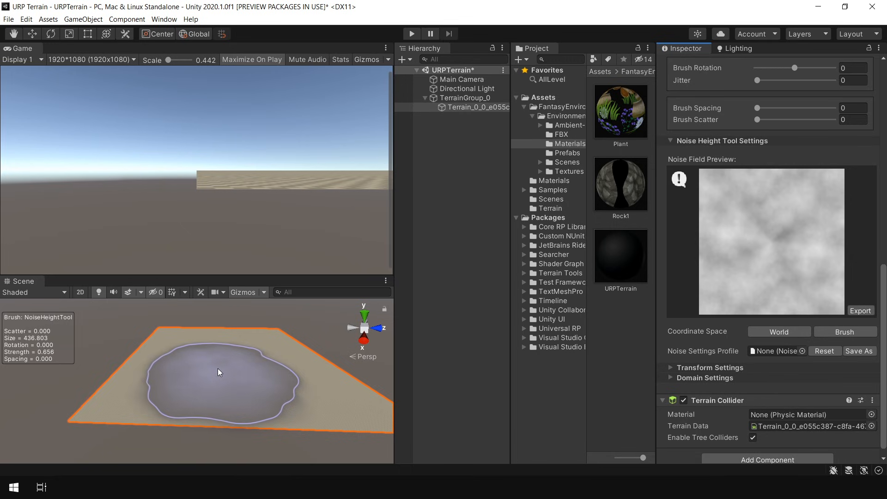
Try raising rough hills over the terrain with the Noise tool and check them in the enlarged scene view
mouse_move(254, 347)
left_mouse_down()
mouse_move(251, 369)
mouse_move(205, 363)
mouse_move(264, 370)
mouse_move(327, 275)
mouse_move(666, 273)
mouse_move(594, 396)
mouse_move(442, 237)
mouse_move(576, 253)
mouse_move(598, 242)
mouse_move(643, 354)
left_mouse_up()
key("shift+space")
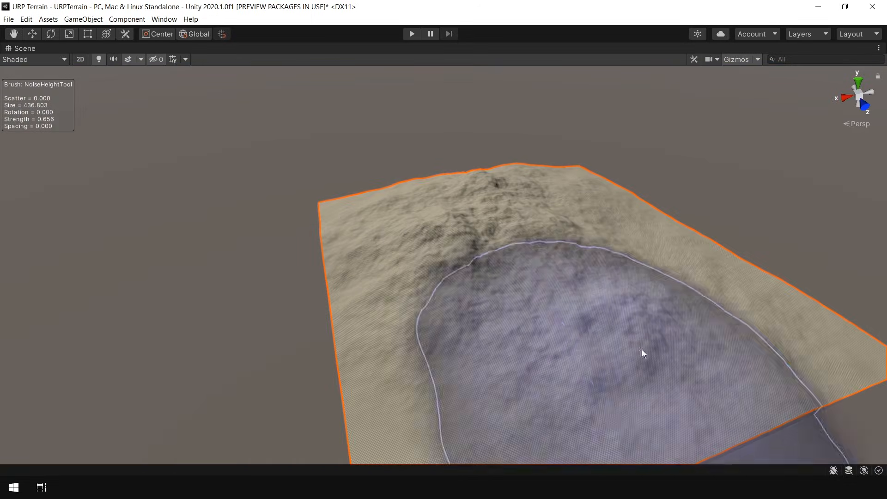
key("shift+space")
left_click_drag(883, 243, 884, 428)
mouse_move(254, 418)
left_mouse_down("alt")
mouse_move(254, 354)
mouse_move(257, 367)
left_mouse_up("alt")
scroll(765, 273, "up", 3)
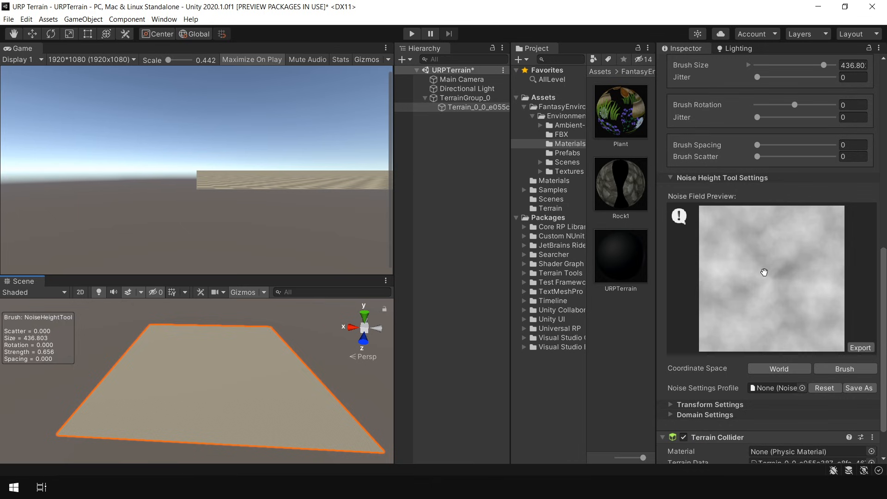
Try sculpting the terrain with a much finer noise field in the Noise tool
scroll(765, 273, "down", 5)
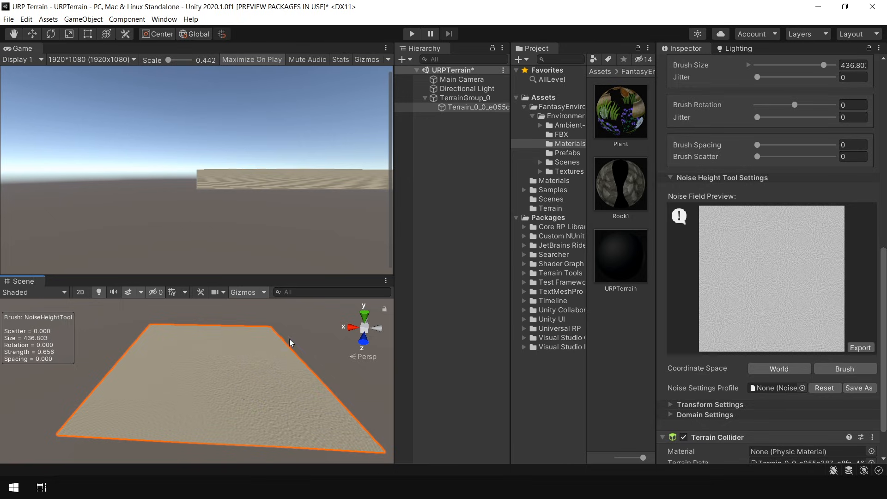
key("shift+space")
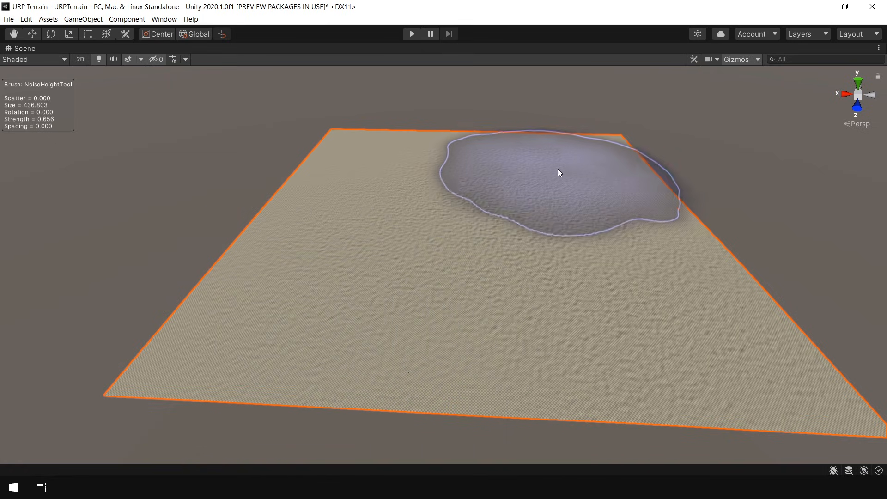
left_click_drag(688, 178, 630, 180, "alt")
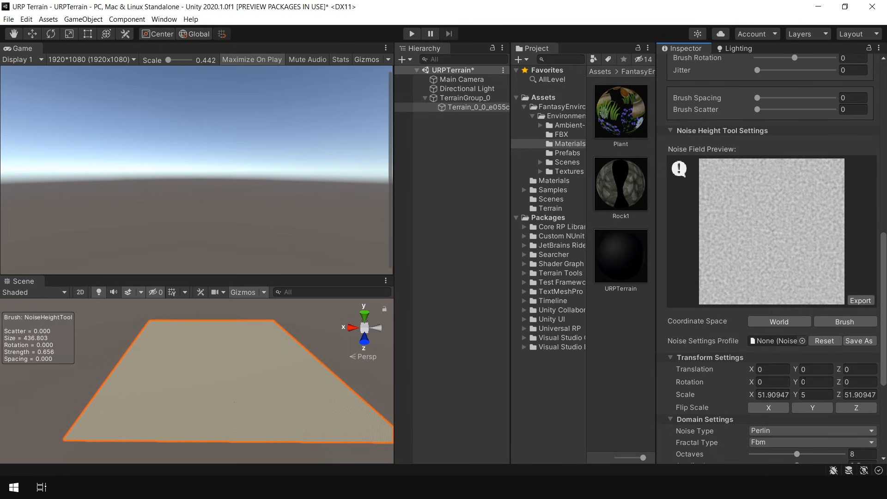
Set the noise type to Ridge and enlarge the noise pattern to a scale of about 8.94 in X and Z
scroll(767, 254, "down", 5)
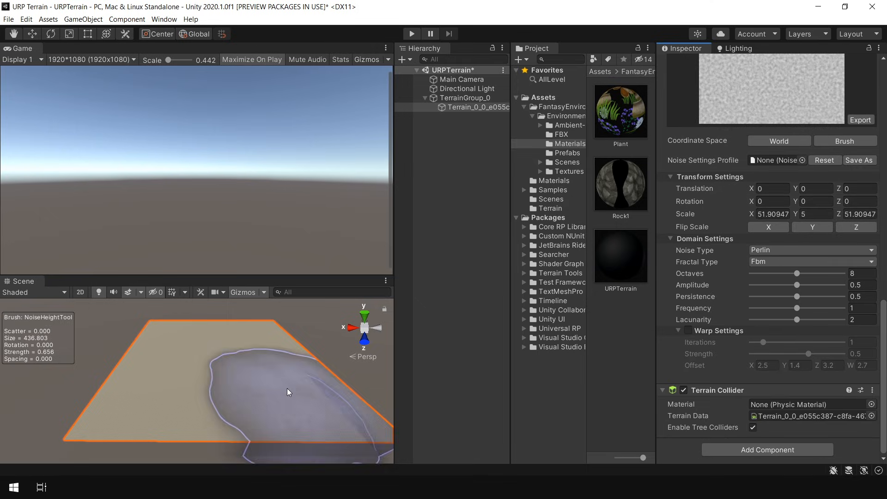
scroll(740, 277, "up", 2)
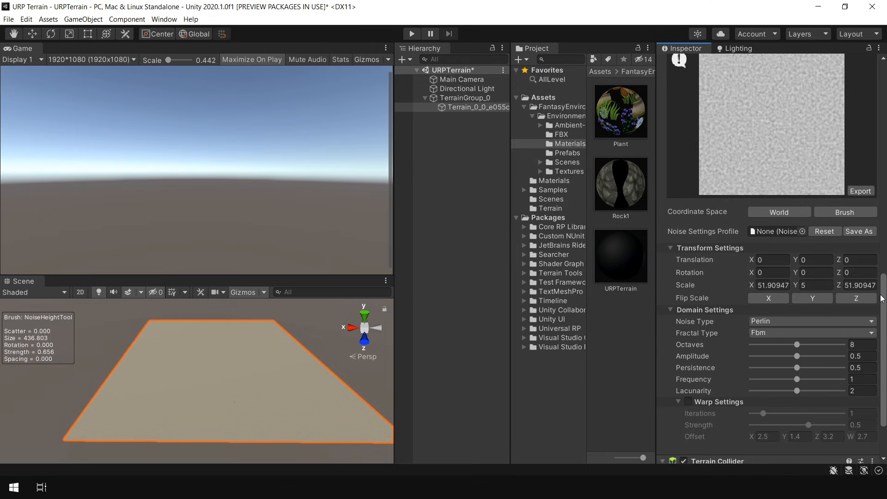
left_click(767, 324)
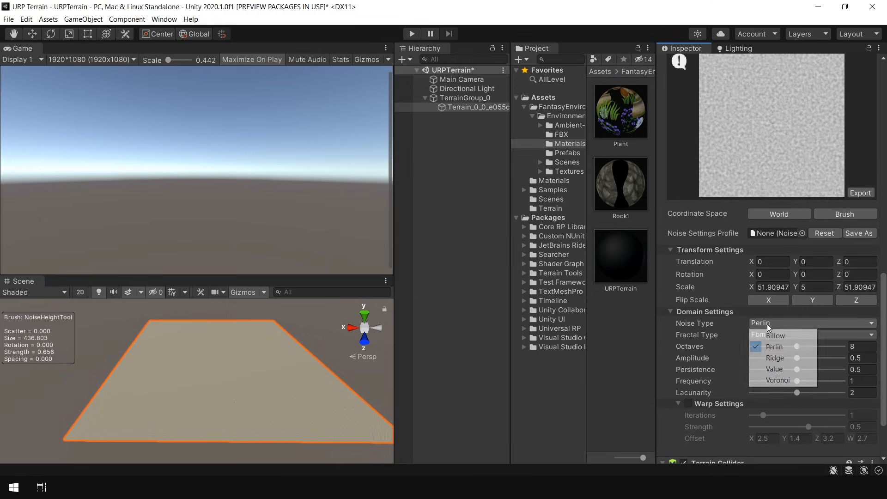
left_click(781, 359)
scroll(798, 252, "up", 10)
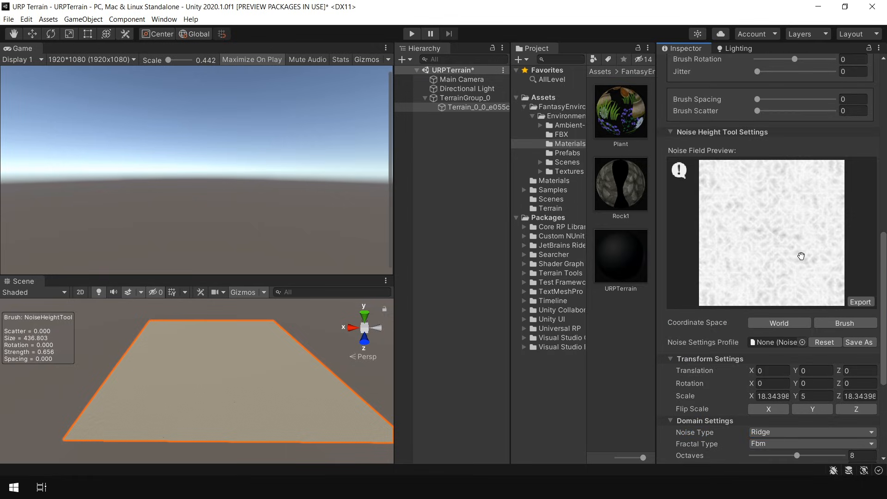
scroll(799, 252, "up", 2)
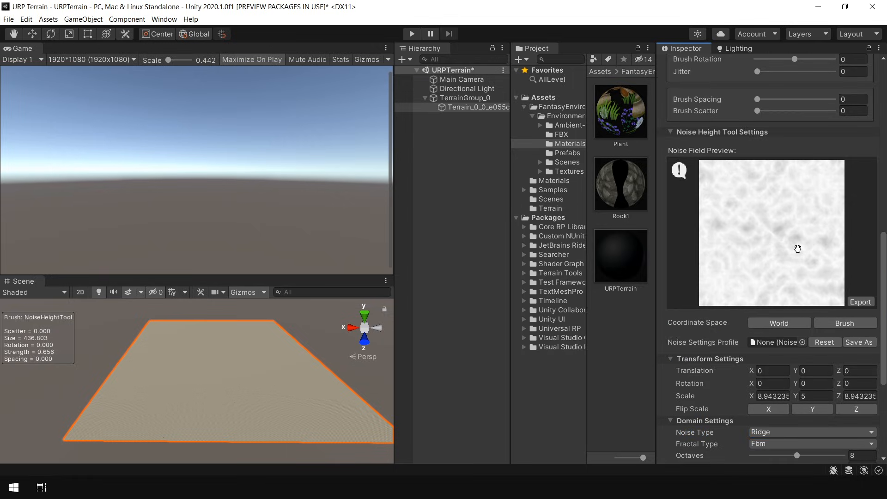
Compare the available fractal types, including Strata and Fbm, on the Ridge noise and choose one for sculpting
left_click(779, 445)
left_click(772, 433)
left_click(774, 444)
left_click(775, 444)
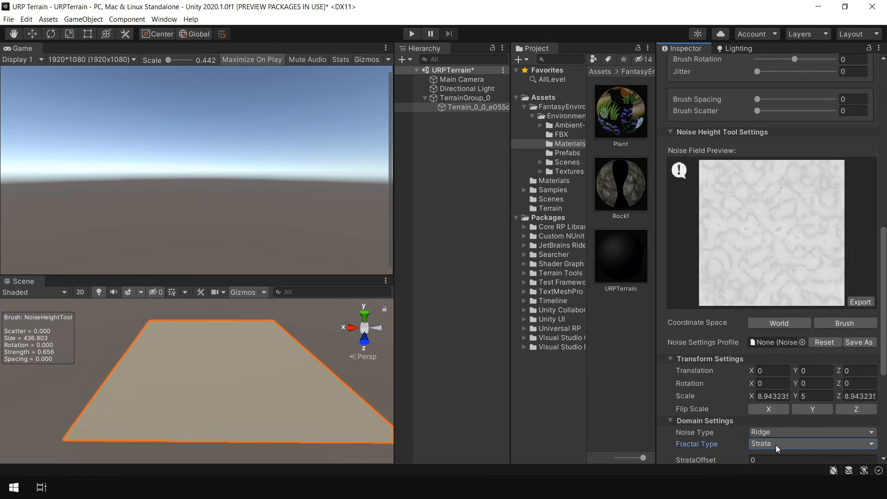
left_click(776, 444)
left_click(775, 432)
scroll(775, 430, "down", 3)
left_click(775, 367)
left_click(774, 401)
left_click(776, 366)
left_click(772, 379)
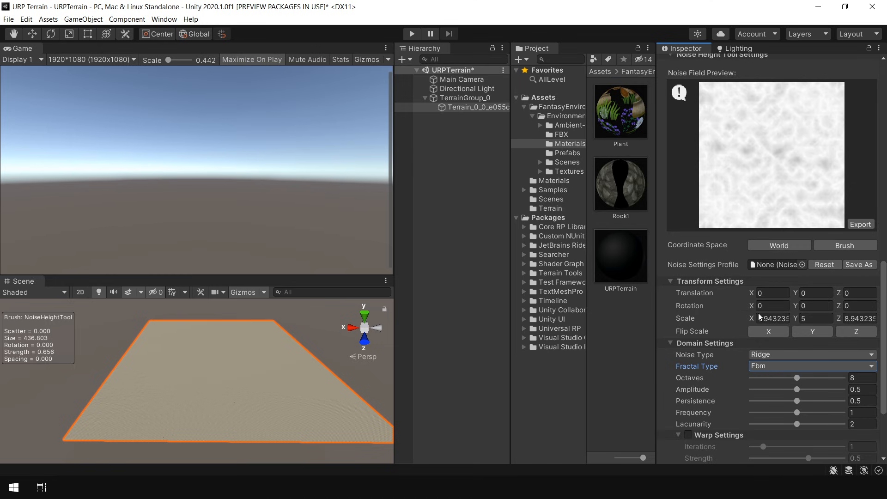
left_click(776, 366)
left_click(775, 390)
left_click(779, 366)
left_click(781, 398)
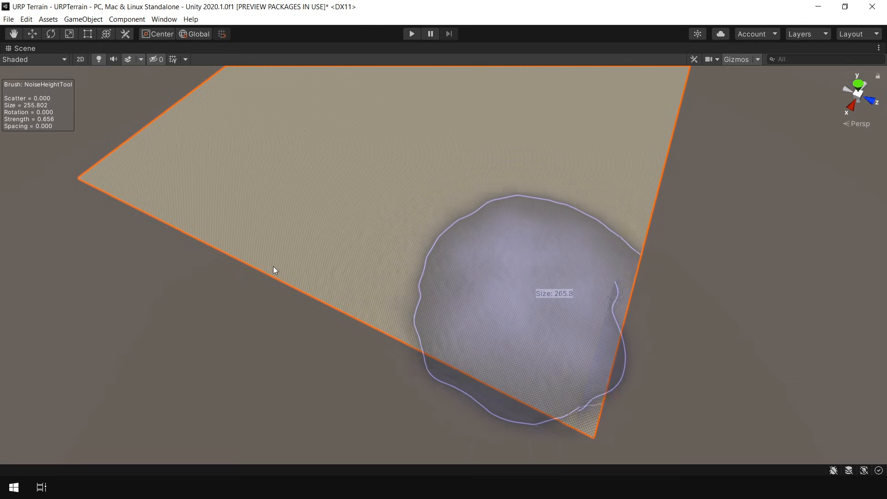
Sculpt ridged hills along all four borders of the terrain with the Noise brush, leaving the middle flat
left_click_drag(560, 378, 614, 276, "alt")
left_click_drag(565, 288, 396, 173, "alt")
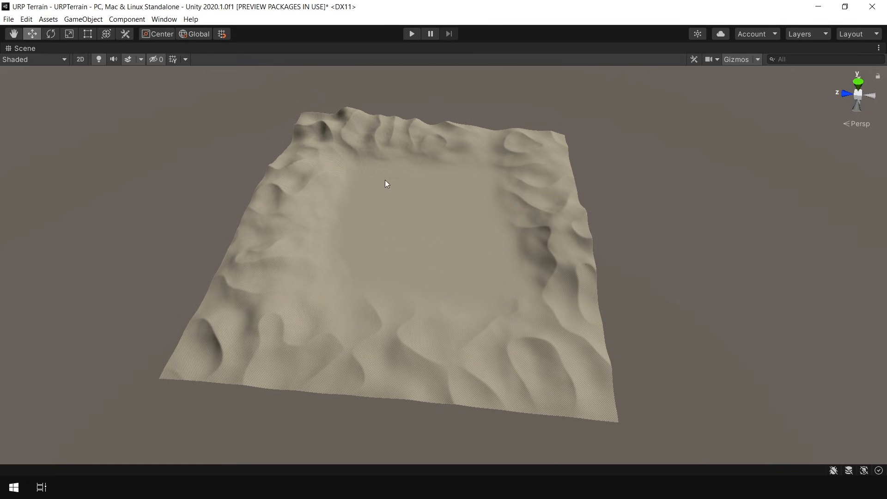
left_click_drag(402, 232, 408, 210, "alt")
right_click_drag(408, 210, 467, 220, "alt")
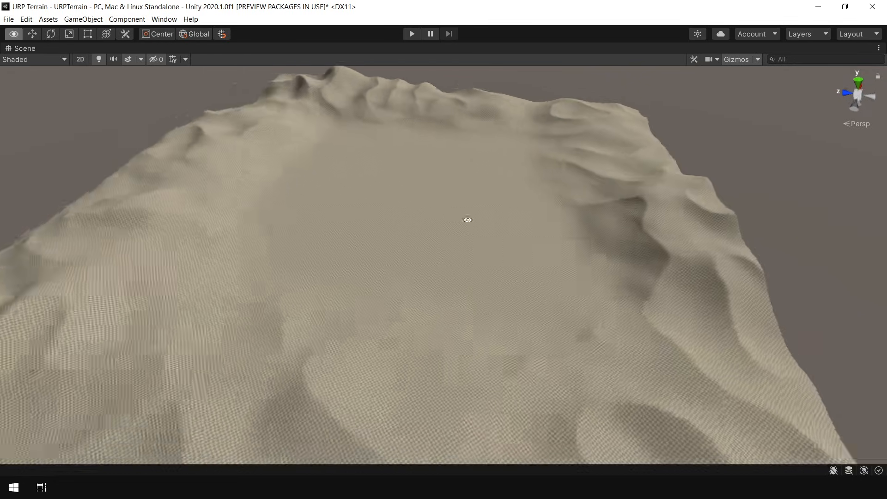
left_click_drag(467, 220, 447, 190, "alt")
key("shift+space")
Add a 3D cube to the scene and set its Y scale to 2
right_click(439, 176)
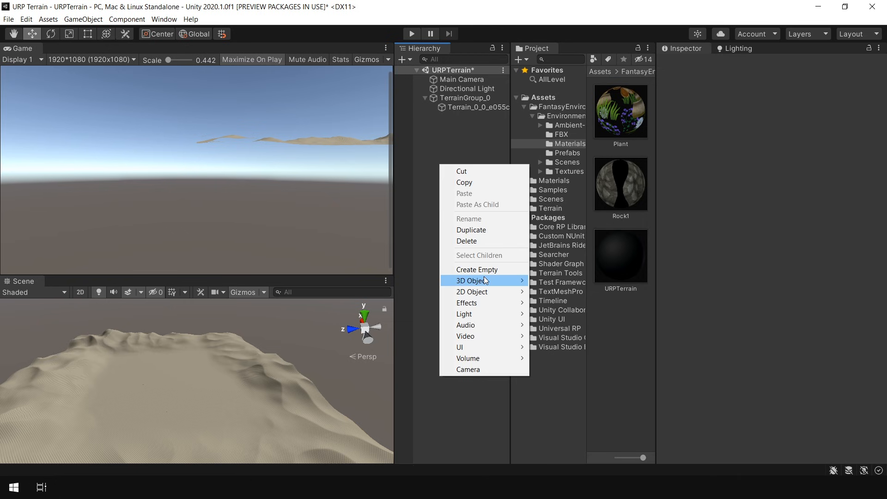
mouse_move(484, 276)
left_click(548, 280)
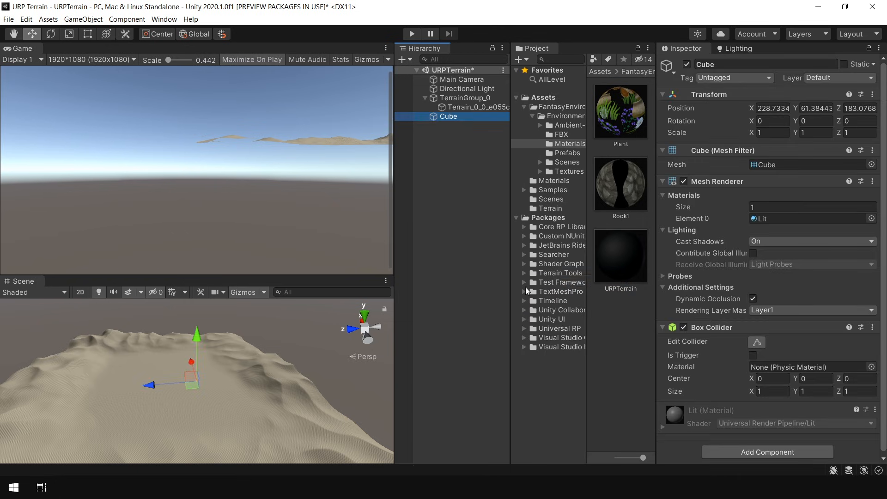
left_click(815, 132)
type("2")
Frame the cube on the flat ground with the hills behind it and align the Main Camera with that view
left_click_drag(205, 362, 267, 369, "alt")
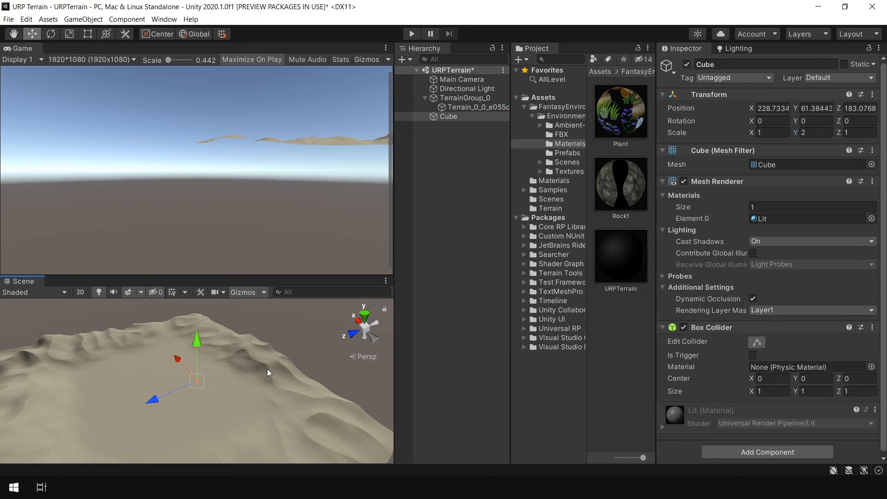
key("shift+space")
key("f")
left_click_drag(448, 252, 464, 219, "alt")
key("shift+space")
left_click(461, 79)
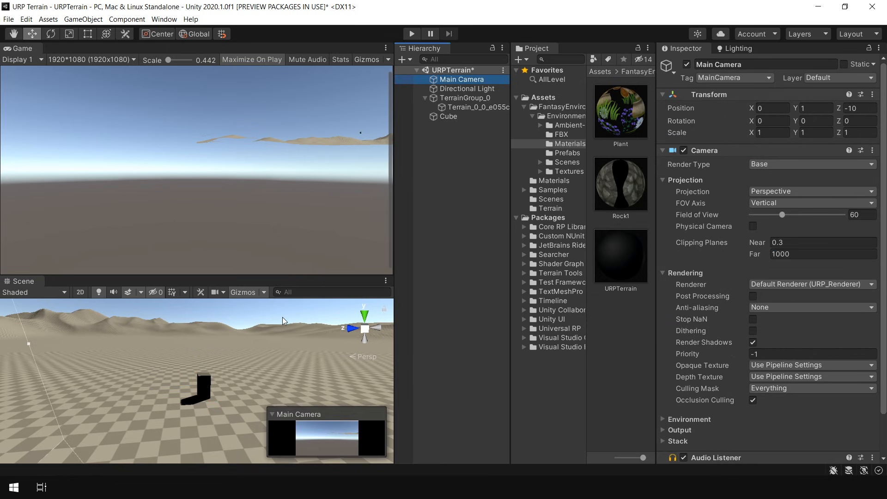
key("ctrl+shift+f")
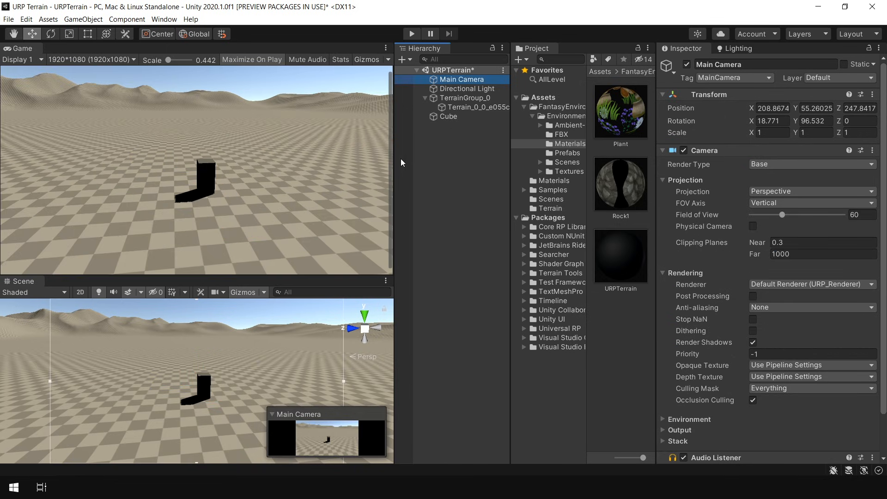
Select the cube and open its Y scale value
left_click(418, 330)
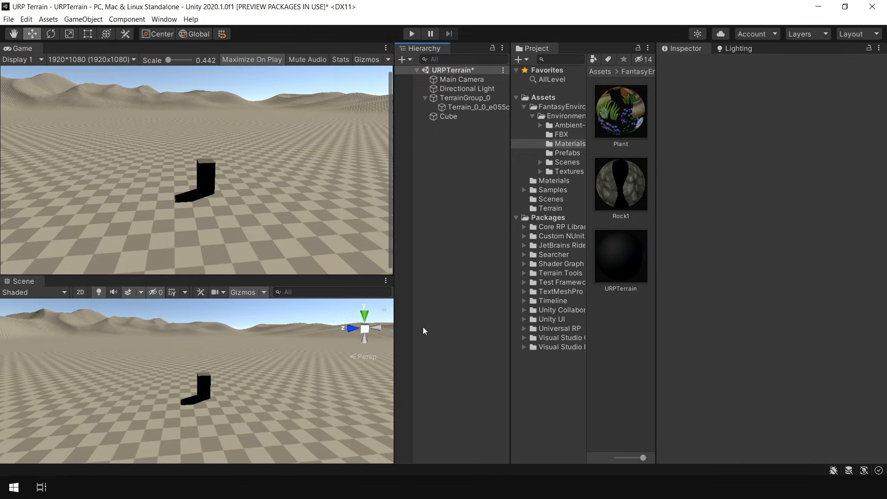
left_click(453, 118)
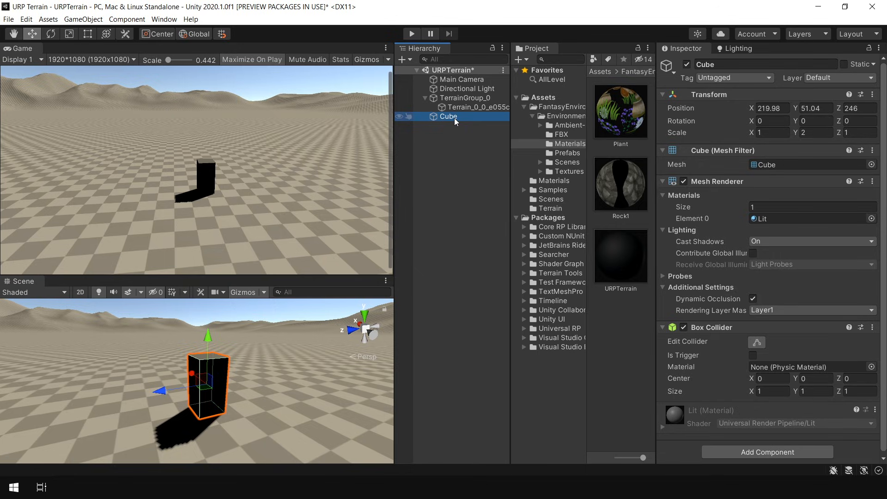
left_click(812, 132)
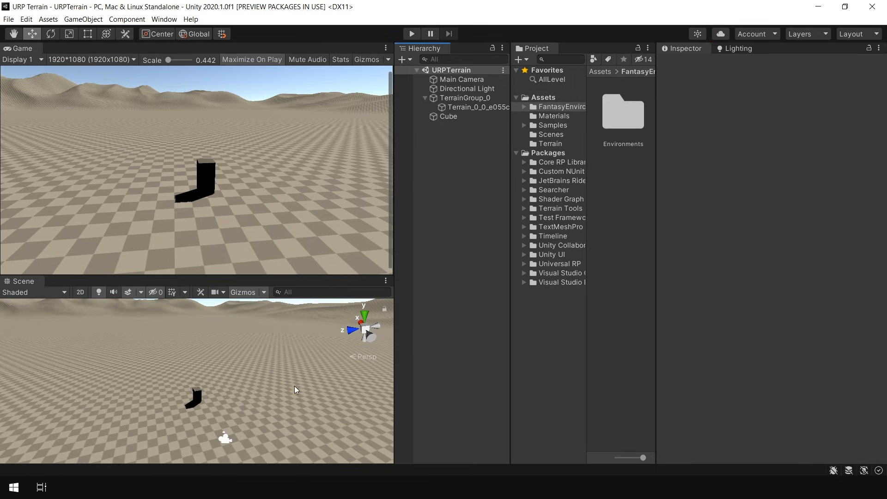
Switch the terrain's paint tool to Paint Texture and expand its layer palette settings
left_click_drag(256, 381, 283, 357, "alt")
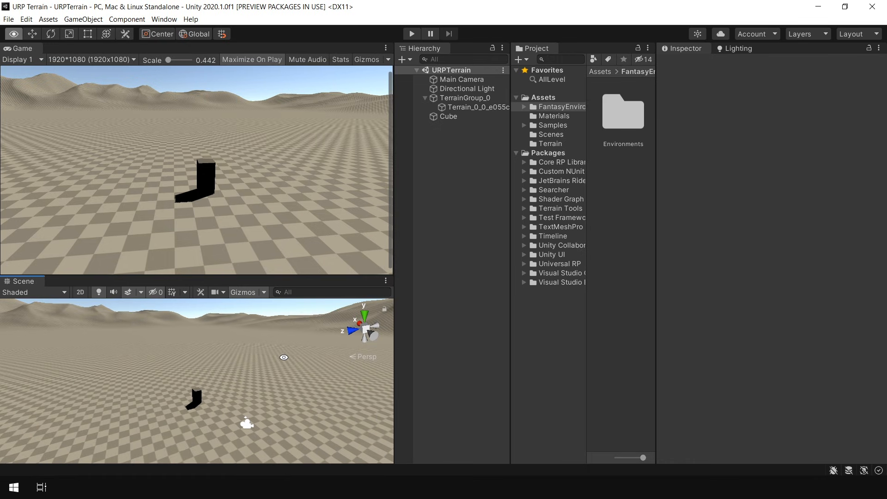
left_click(265, 373)
left_click(753, 167)
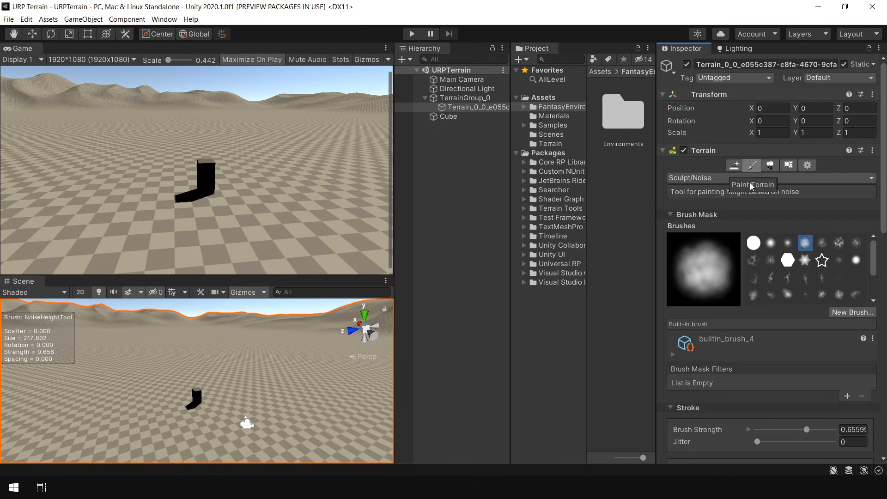
left_click(749, 181)
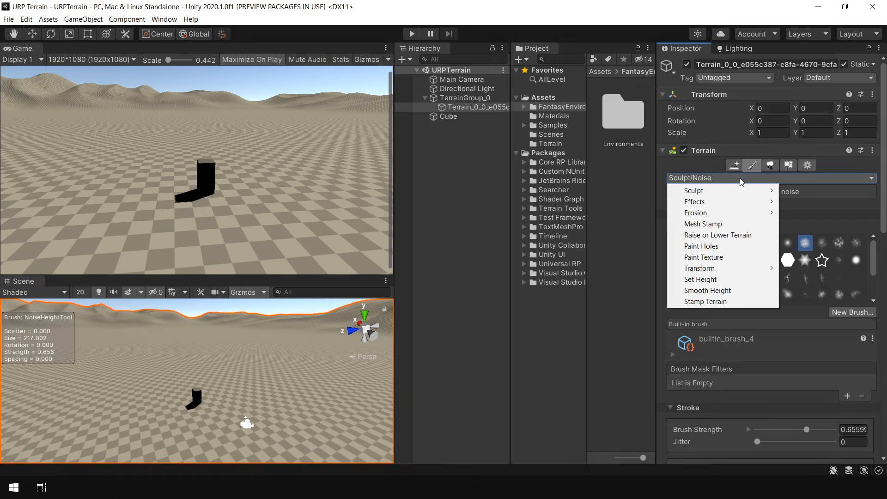
left_click(721, 257)
scroll(880, 226, "down", 8)
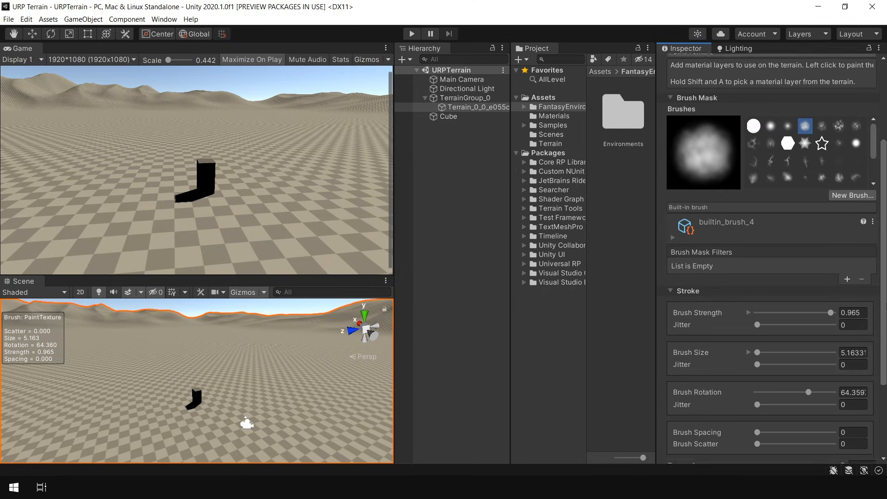
left_click(679, 374)
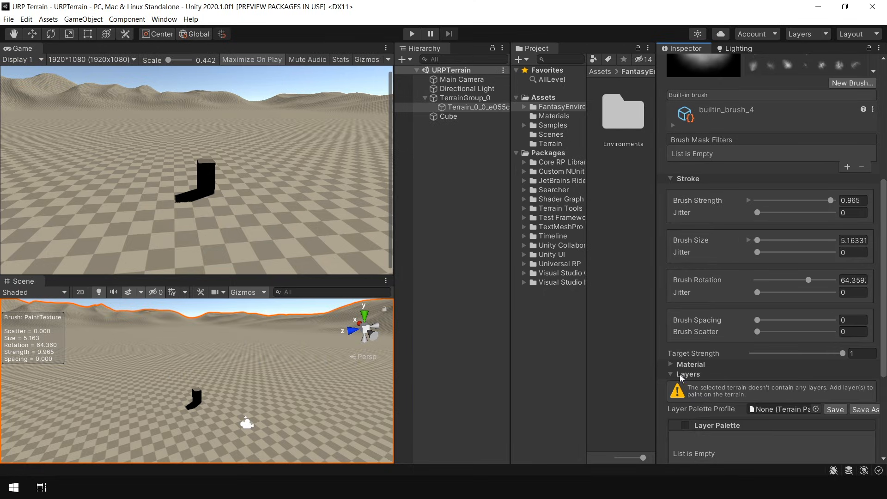
scroll(884, 317, "down", 5)
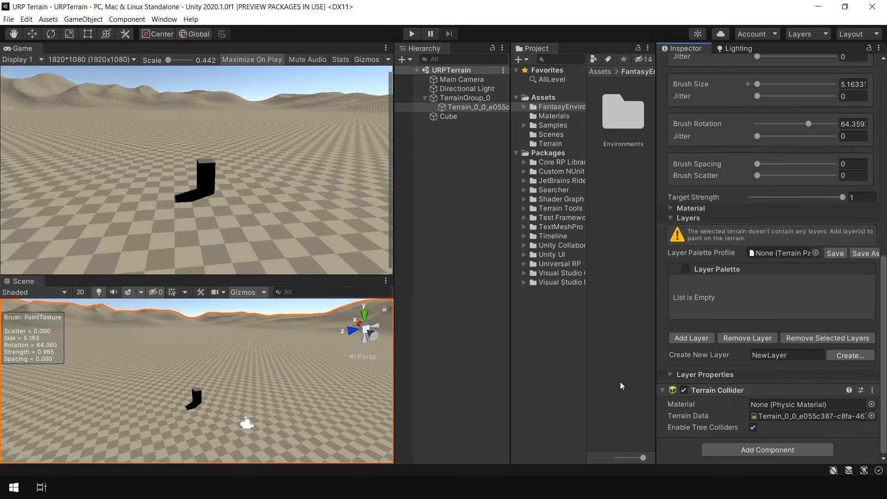
Create a new terrain layer named Mygrass that uses the ground_grass texture
left_click(801, 355)
left_click_drag(804, 353, 728, 359)
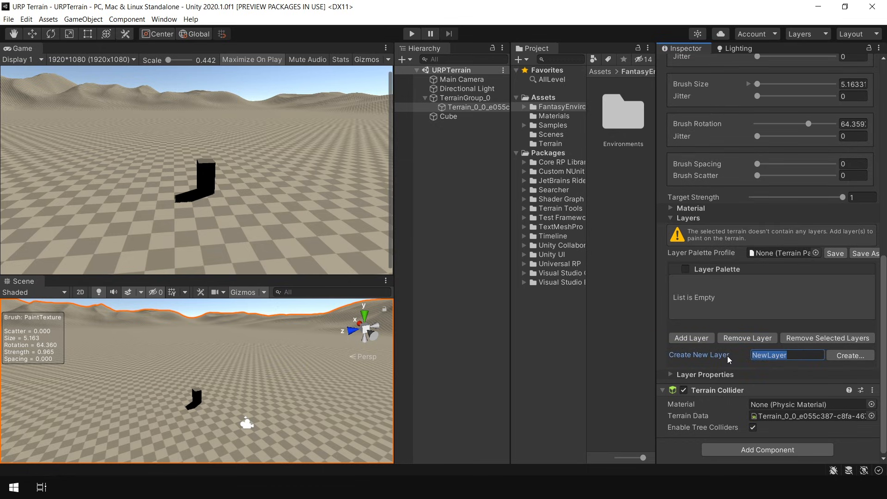
type("Mygrass")
left_click(864, 355)
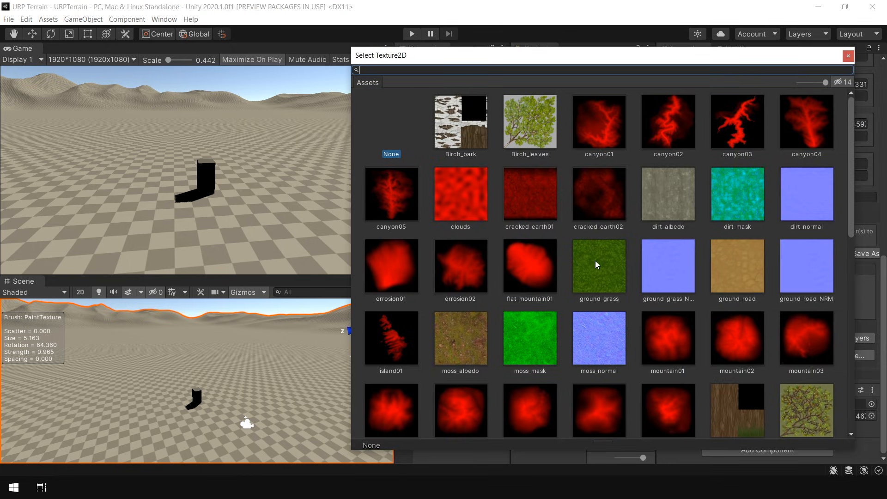
left_click(602, 284)
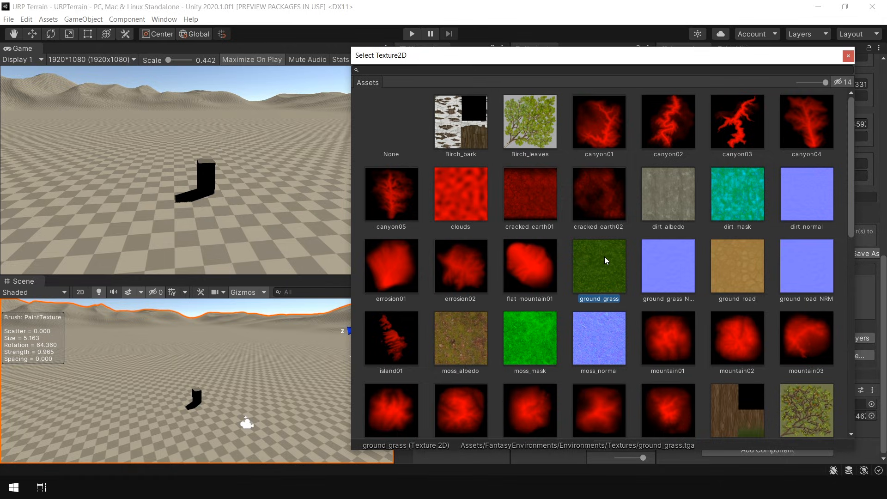
left_click(849, 56)
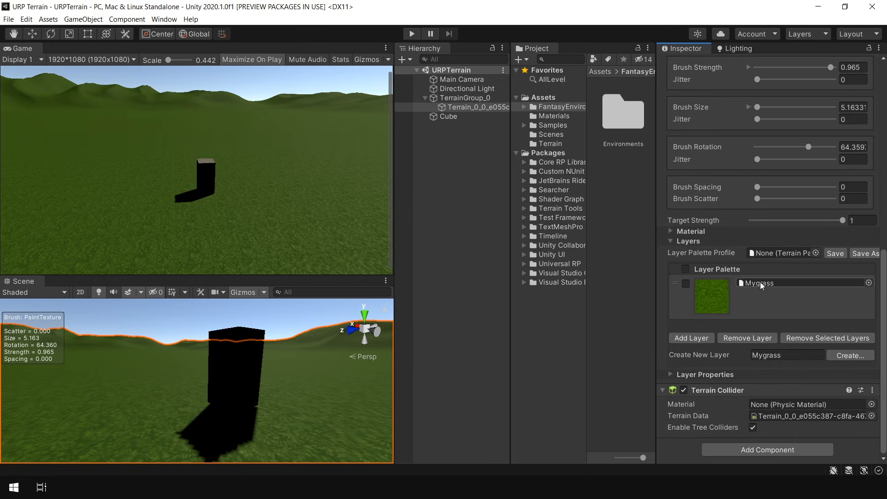
Assign the matching ground_grass normal texture as the Mygrass layer's normal map
left_click(760, 281)
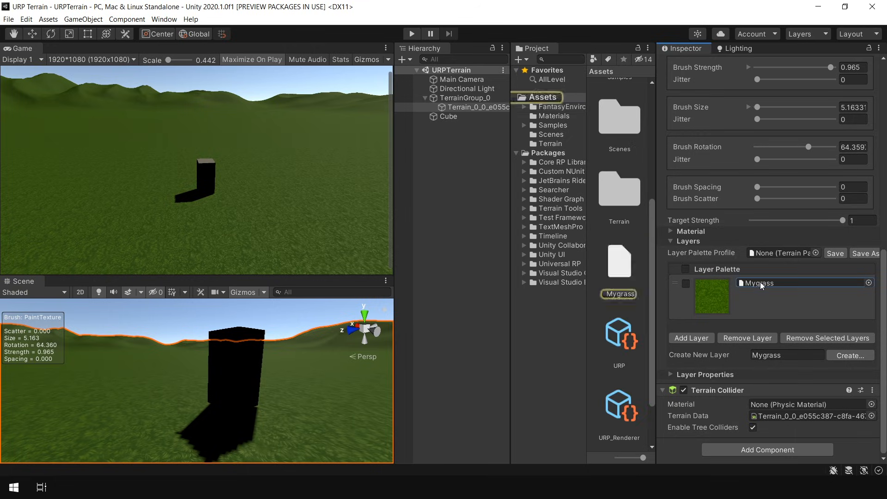
left_click(614, 260)
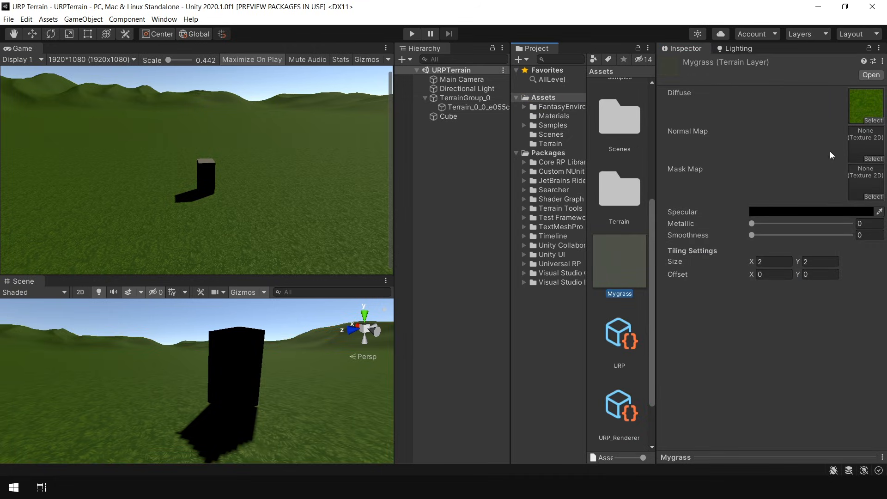
left_click(860, 111)
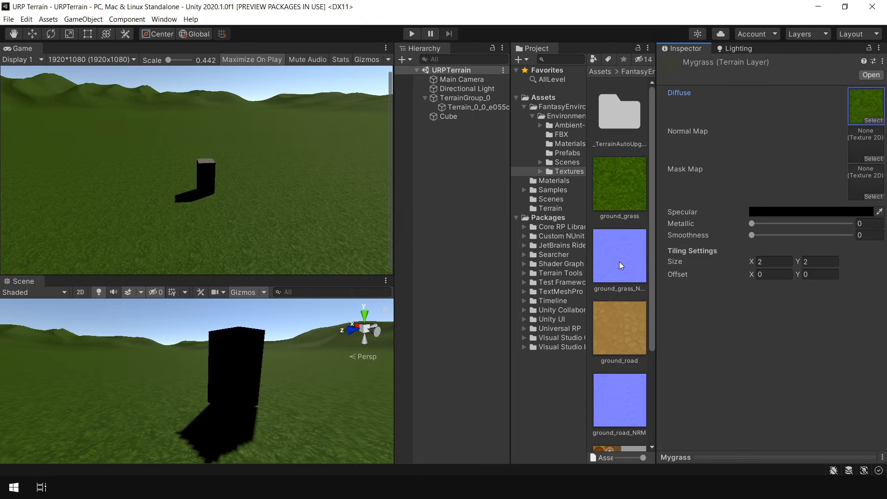
left_click_drag(621, 263, 865, 143)
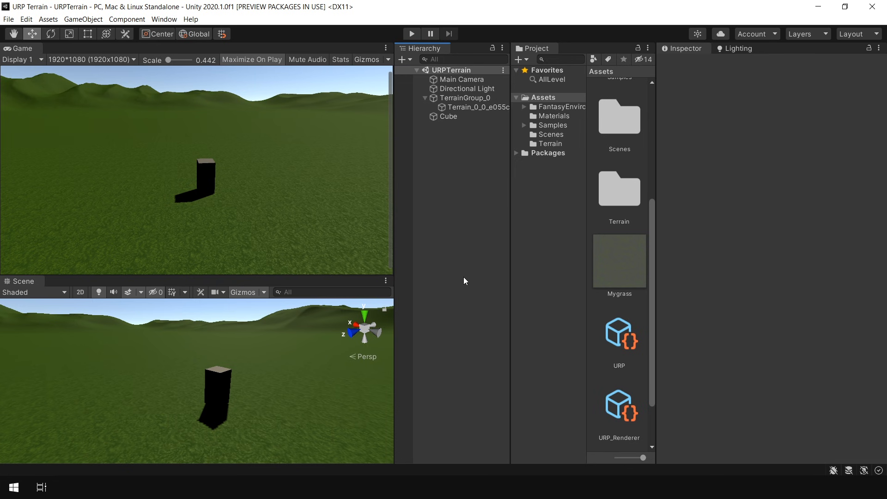
Import the terrain's existing layers into the material layer palette of the Terrain Toolbox utilities
left_click(291, 376)
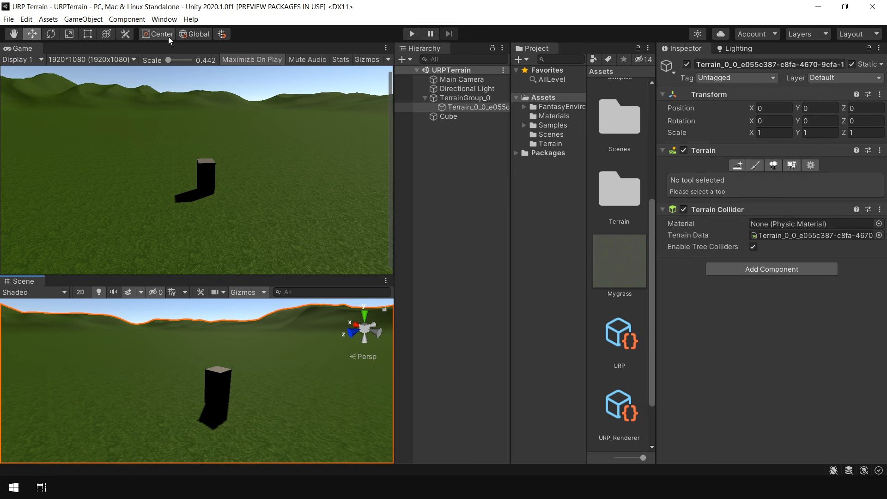
left_click(165, 20)
mouse_move(181, 46)
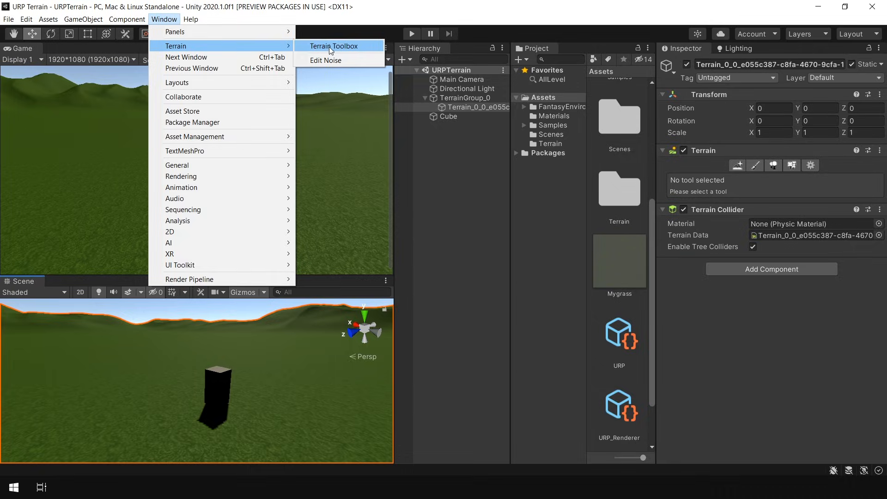
left_click(329, 46)
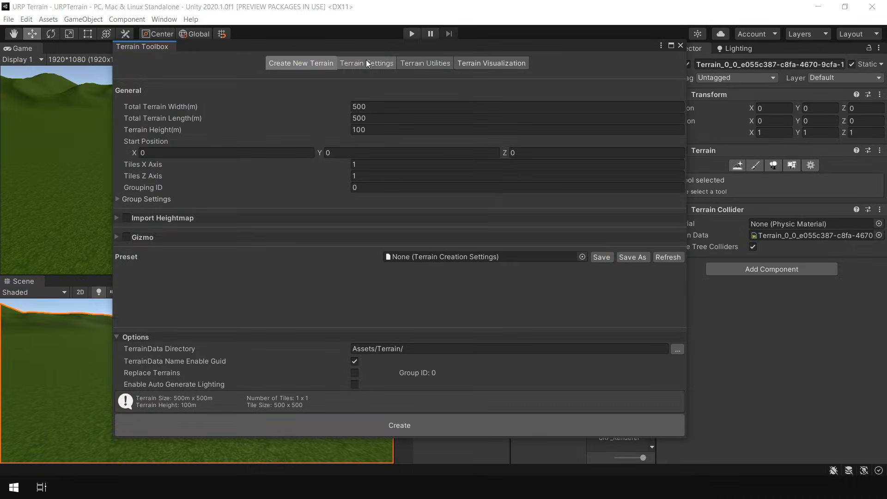
left_click(432, 64)
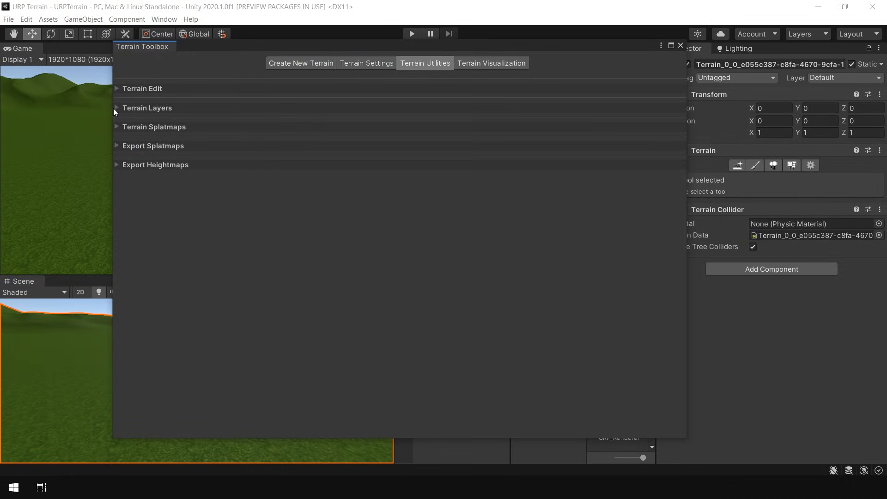
left_click(115, 108)
left_click_drag(256, 49, 428, 47)
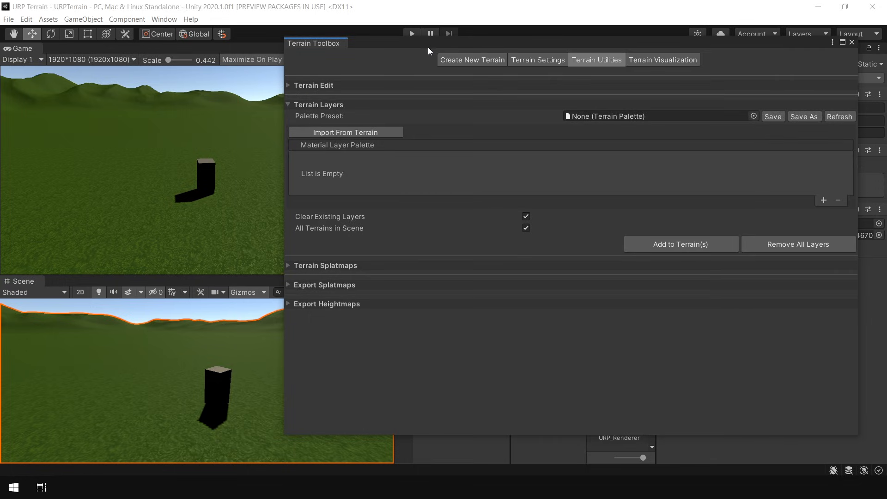
left_click(352, 133)
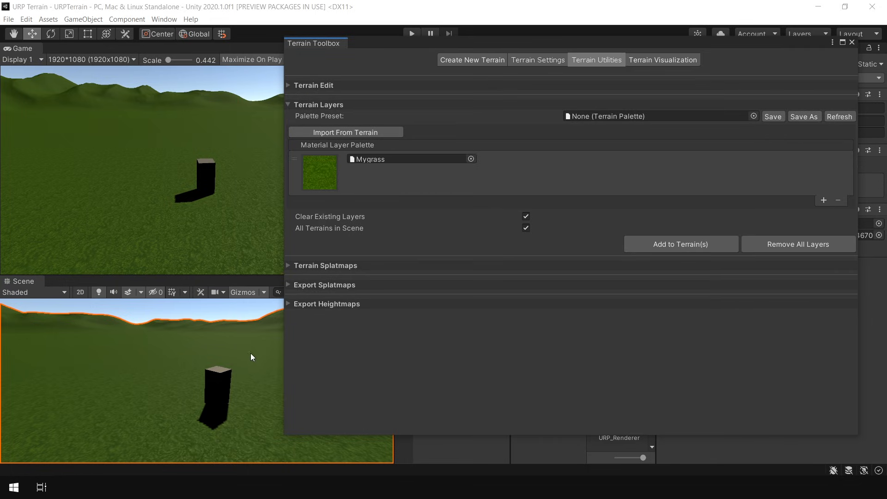
Move the Terrain Toolbox aside and examine the grass-covered terrain from several angles in a maximized scene view
left_click_drag(533, 44, 249, 31)
left_click(612, 257)
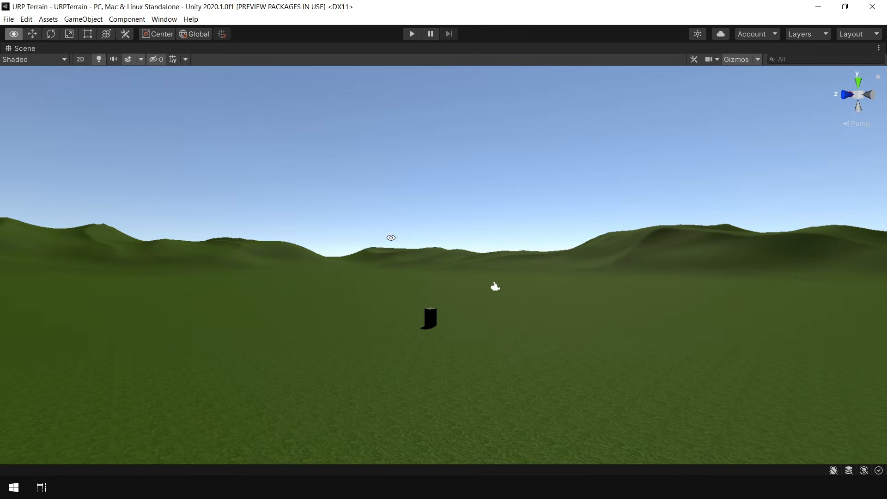
left_click_drag(406, 245, 415, 278, "alt")
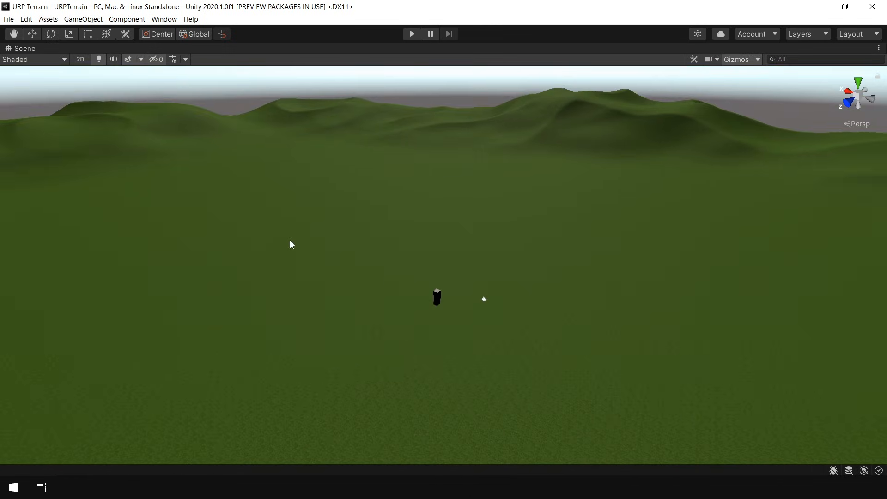
left_click_drag(463, 317, 535, 293, "alt")
key("shift+space")
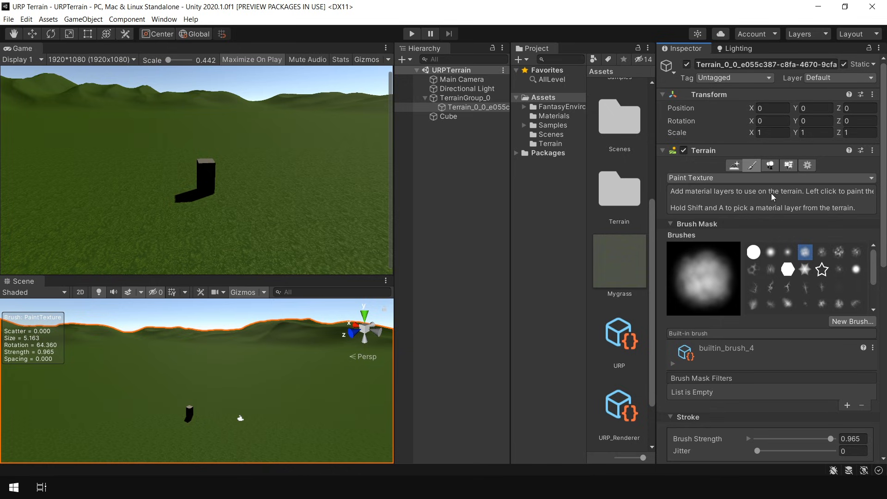
Switch the terrain's paint tool to Noise sculpting with the cell-patterned builtin_brush_8 at a brush size of about 67
left_click(710, 178)
mouse_move(709, 191)
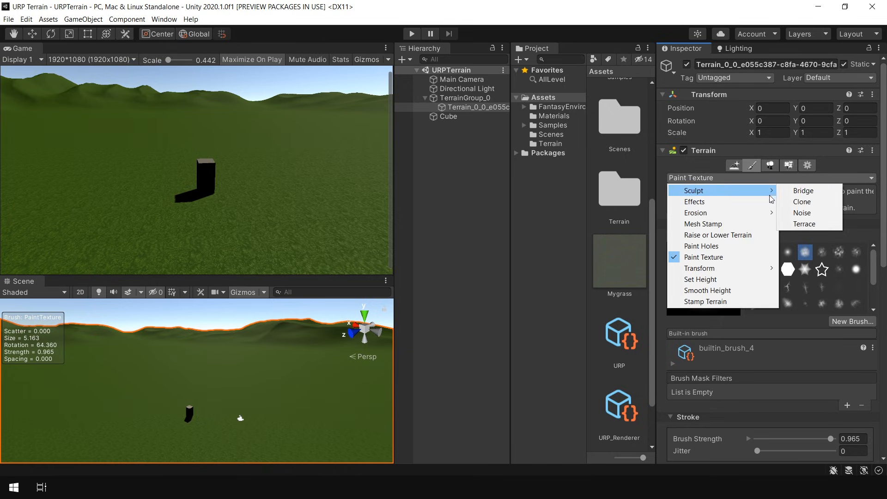
left_click(802, 212)
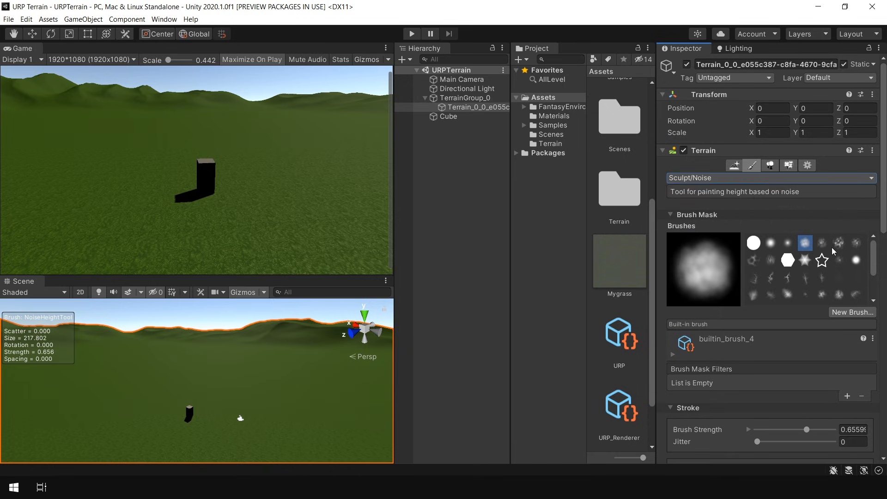
left_click(753, 260)
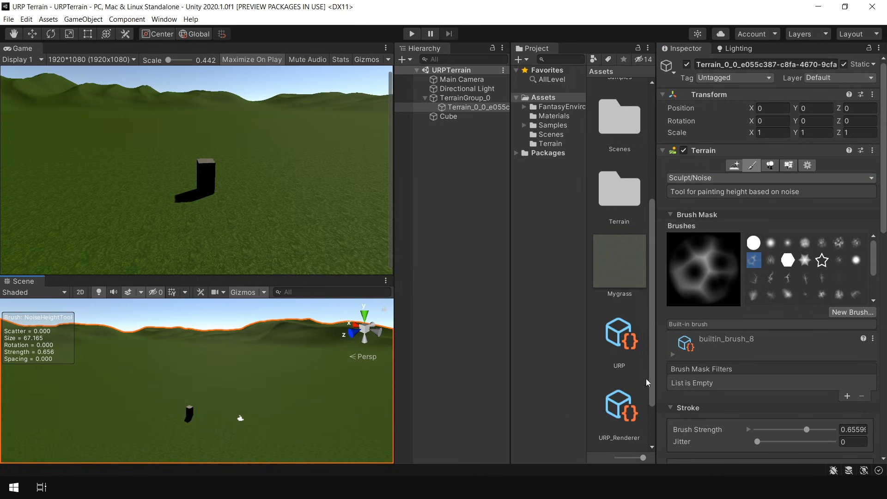
Set the noise type to Perlin with fractal type None and scale the noise pattern to about 27.36 in X and Z
scroll(780, 364, "down", 15)
left_click(778, 356)
left_click(780, 379)
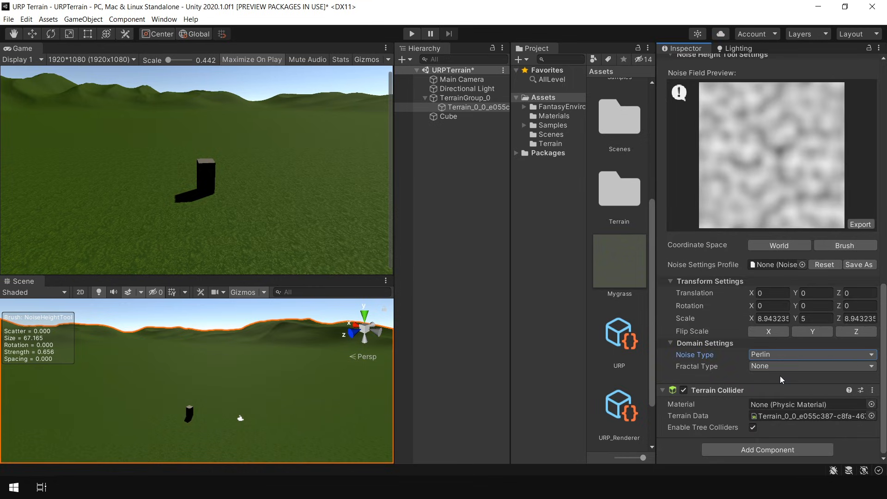
left_click(780, 366)
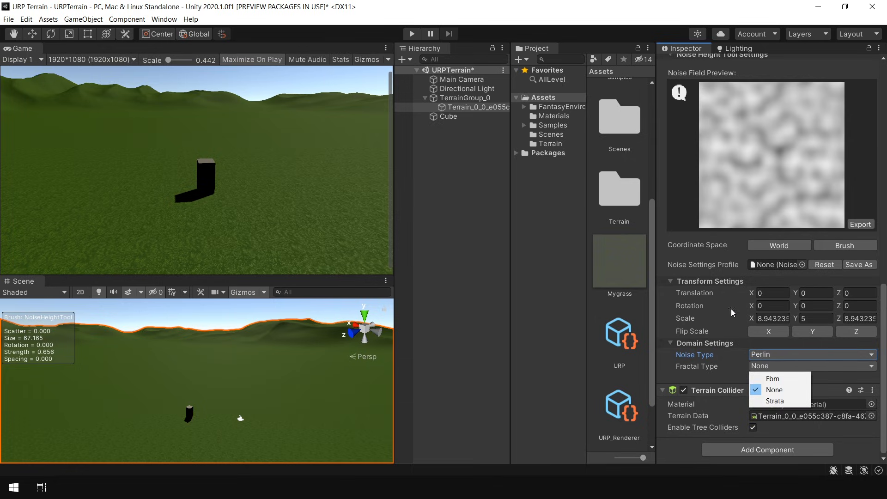
left_click(774, 161)
scroll(773, 159, "down", 6)
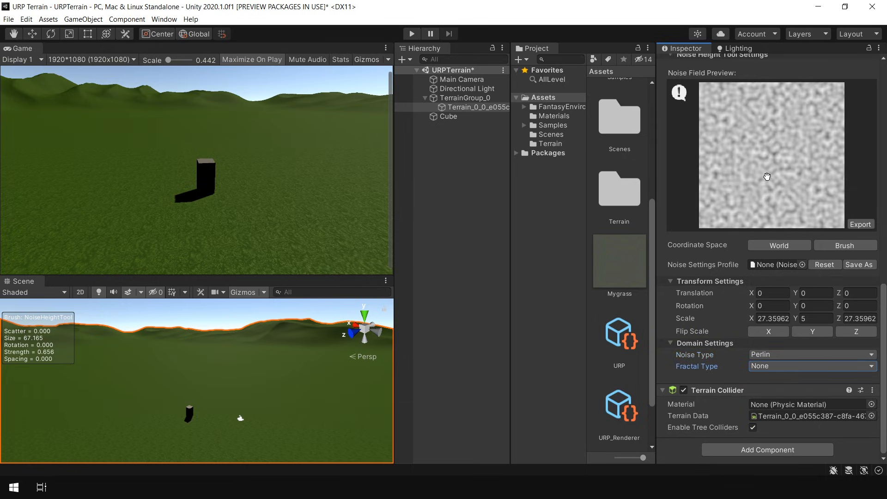
Scale the noise pattern to about 47.85 in X and Z and enlarge the brush to a size of about 134.5
scroll(733, 175, "down", 2)
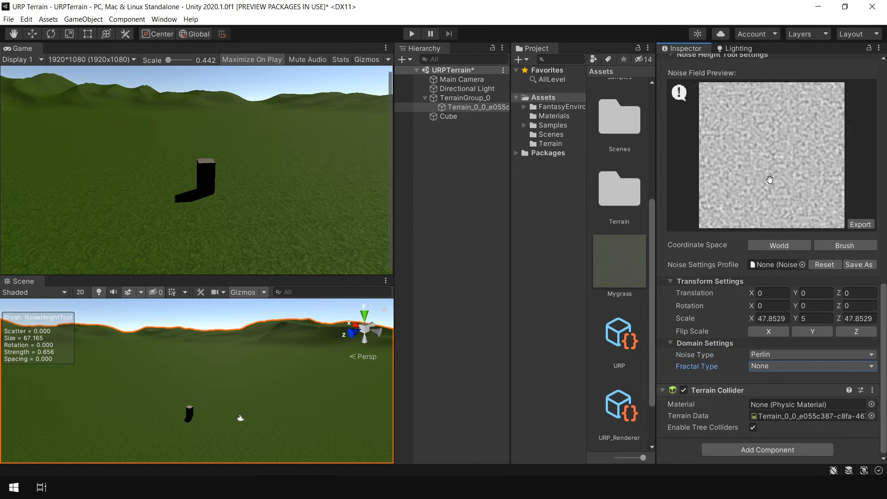
key("shift+space")
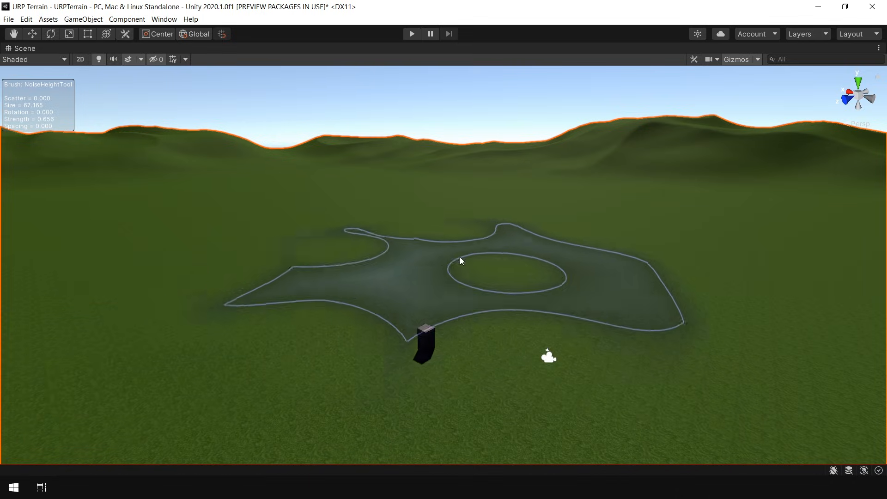
key("s")
scroll(339, 263, "down", 10)
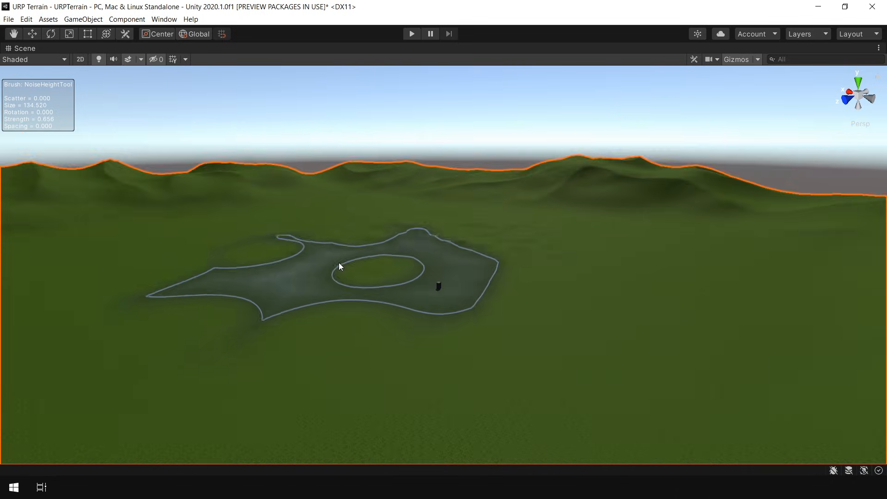
Sculpt gentle Perlin noise undulations into the grassy plain around the cube
left_click_drag(339, 262, 603, 364, "alt")
mouse_move(264, 277)
left_mouse_down("alt")
mouse_move(432, 297)
mouse_move(467, 329)
mouse_move(433, 357)
mouse_move(437, 369)
mouse_move(441, 350)
mouse_move(534, 402)
mouse_move(382, 352)
mouse_move(665, 226)
left_mouse_up("alt")
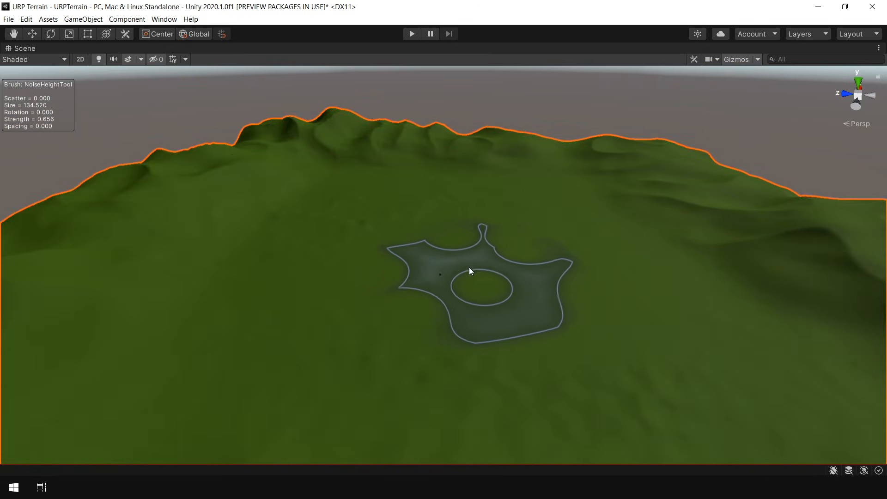
left_click_drag(388, 275, 44, 264, "alt")
left_click_drag(522, 240, 608, 243, "alt")
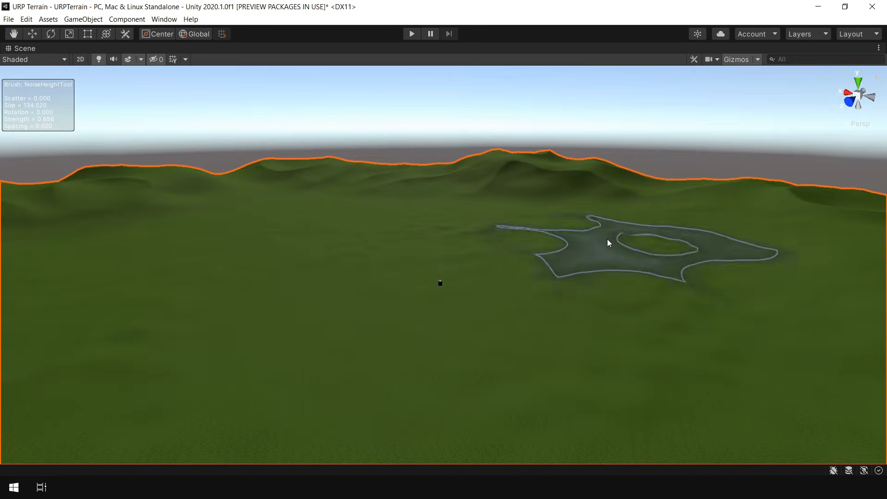
left_click_drag(453, 243, 588, 279, "alt")
right_click_drag(588, 279, 621, 278, "alt")
mouse_move(424, 257)
left_mouse_down("alt")
mouse_move(488, 270)
mouse_move(541, 312)
mouse_move(630, 347)
mouse_move(596, 292)
mouse_move(447, 393)
mouse_move(271, 257)
mouse_move(456, 263)
mouse_move(360, 266)
left_mouse_up("alt")
scroll(281, 251, "down", 5)
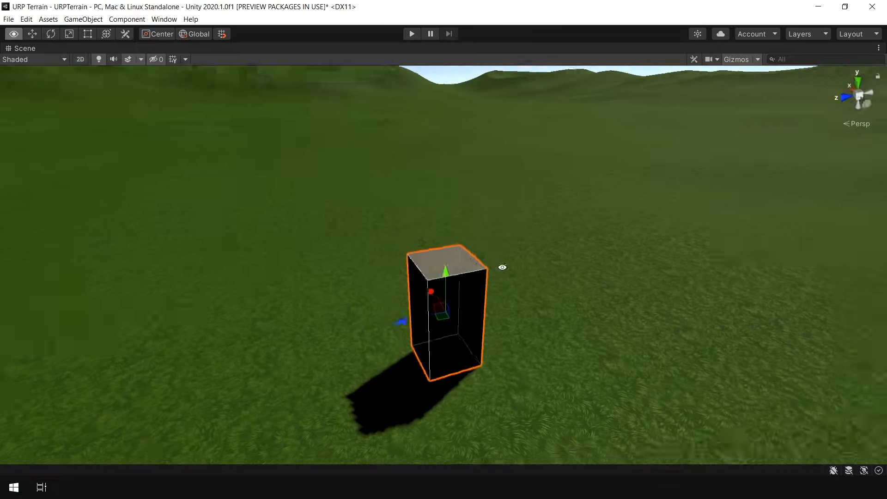
Inspect the cube and the reshaped grassy ground around it from close up
left_click_drag(502, 267, 597, 204, "alt")
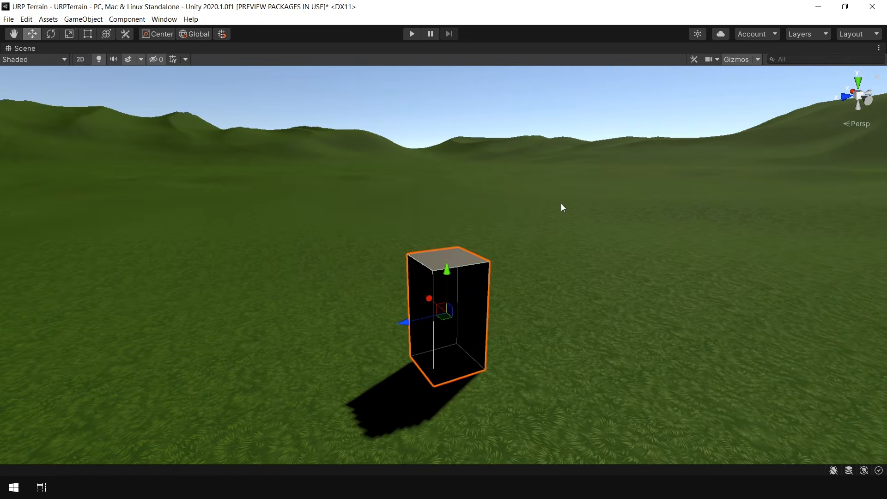
left_click_drag(431, 238, 505, 198, "alt")
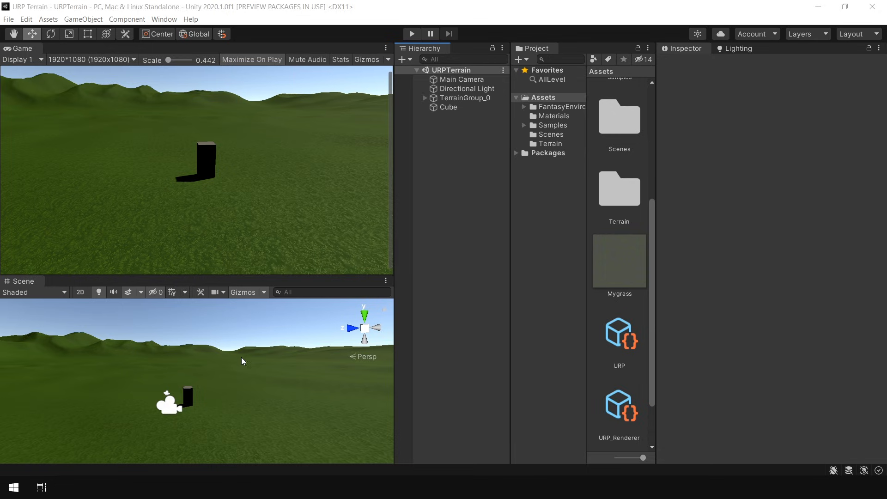
scroll(279, 383, "up", 3)
right_click_drag(279, 383, 272, 393)
key("w")
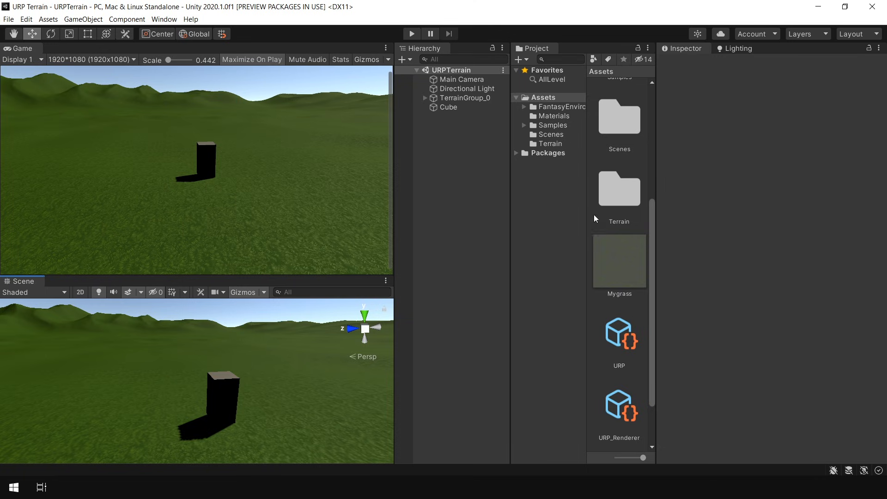
Generate the scene lighting from a new lighting settings asset with Baked Global Illumination disabled
left_click(739, 48)
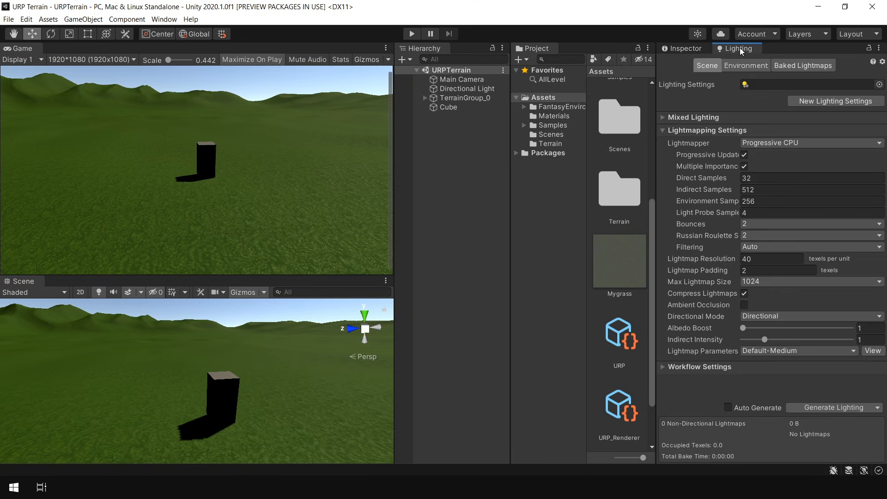
left_click(835, 101)
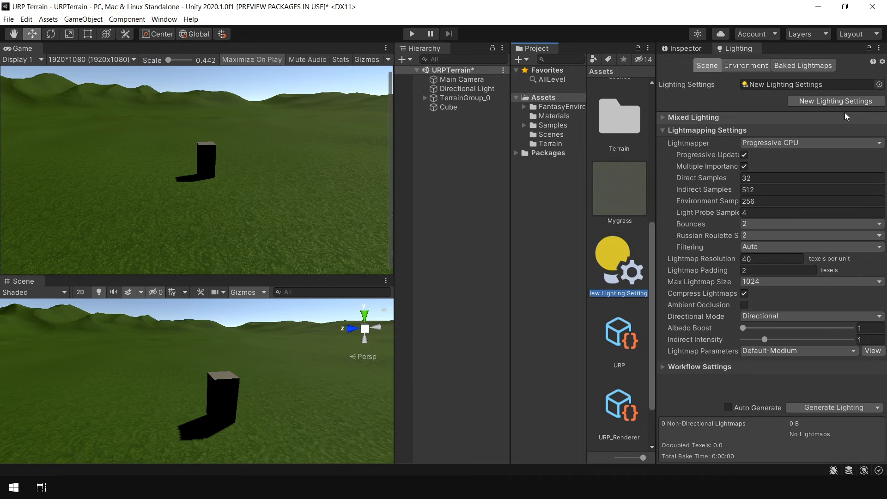
left_click(693, 118)
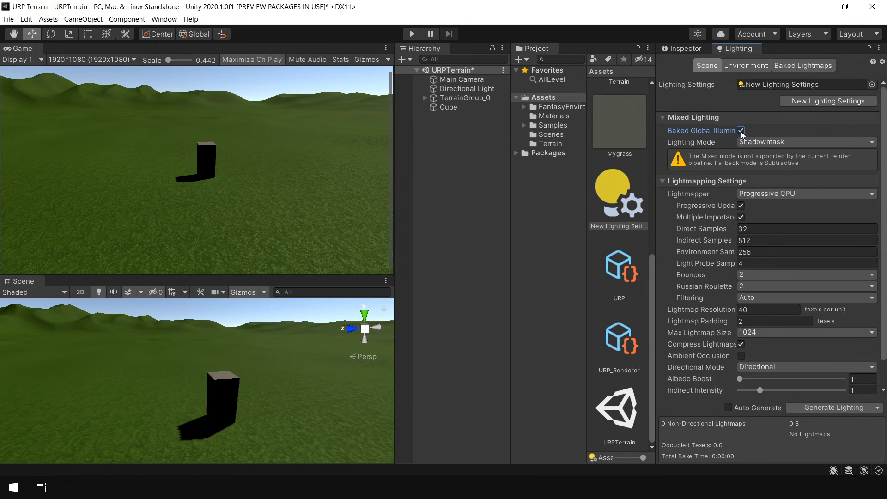
left_click(741, 131)
left_click(660, 118)
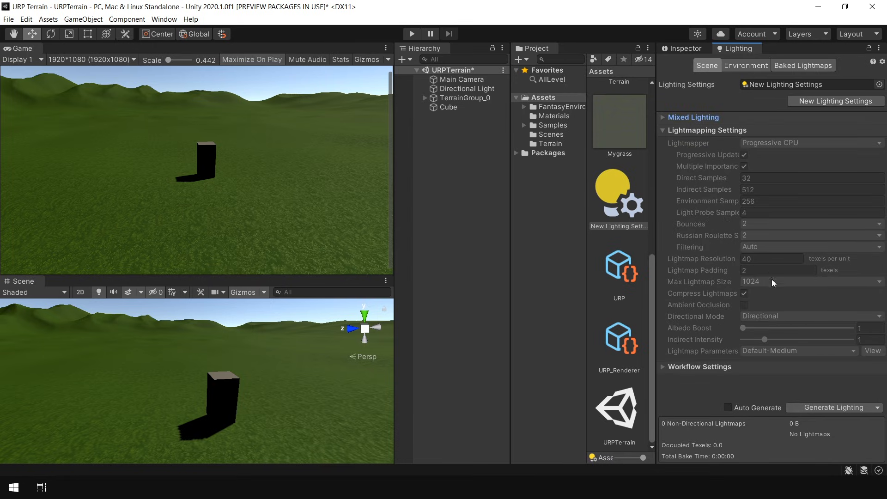
left_click(817, 409)
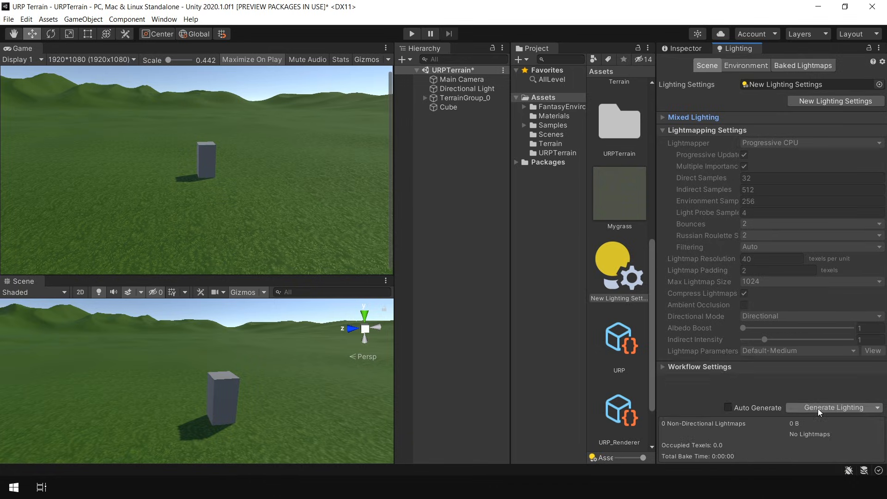
Set the Directional Light's intensity to 1.5
left_click(474, 89)
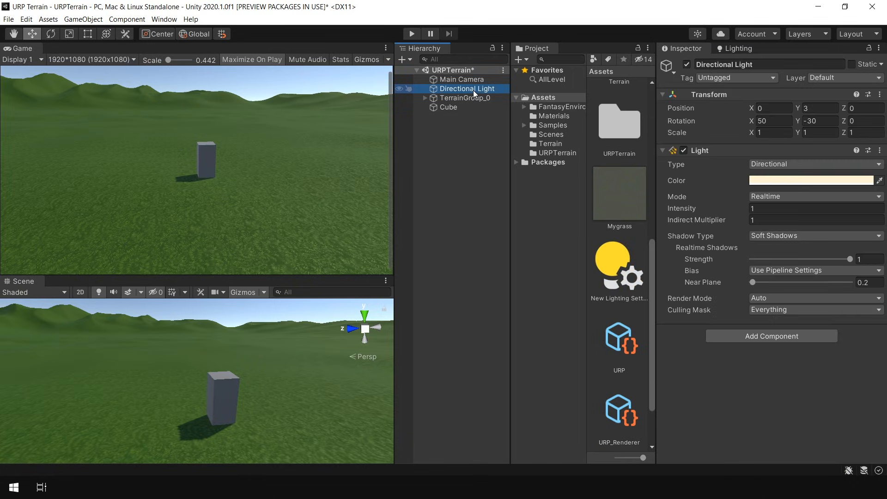
left_click(739, 209)
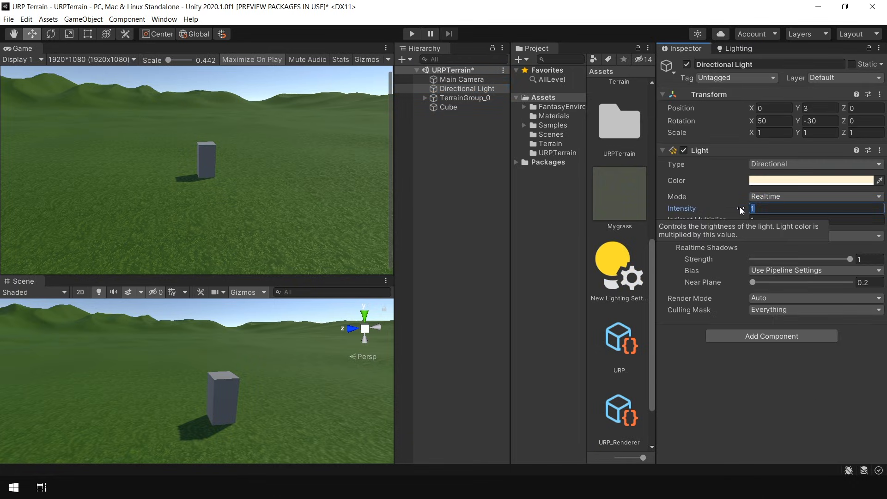
type("1.3")
left_click_drag(763, 209, 733, 207)
type("1.5")
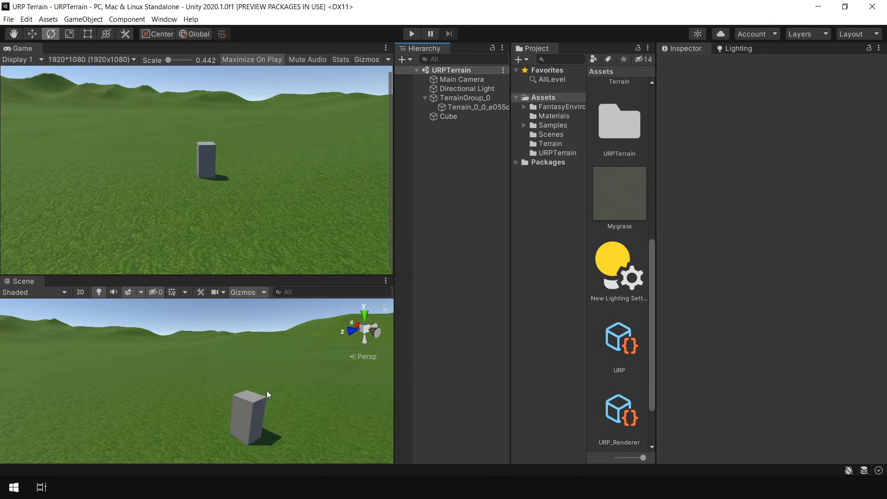
Select the terrain and switch its paint tool to Paint Texture
left_click_drag(231, 389, 186, 392, "alt")
left_click(240, 393)
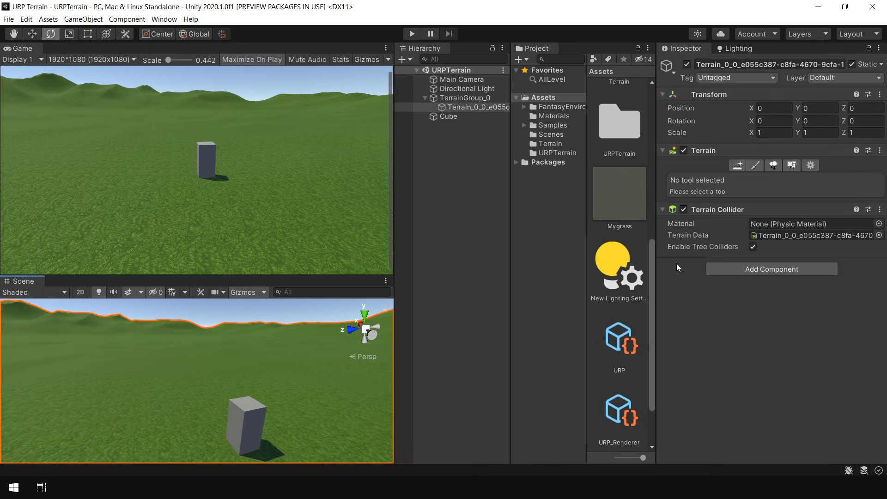
left_click(759, 165)
left_click(744, 179)
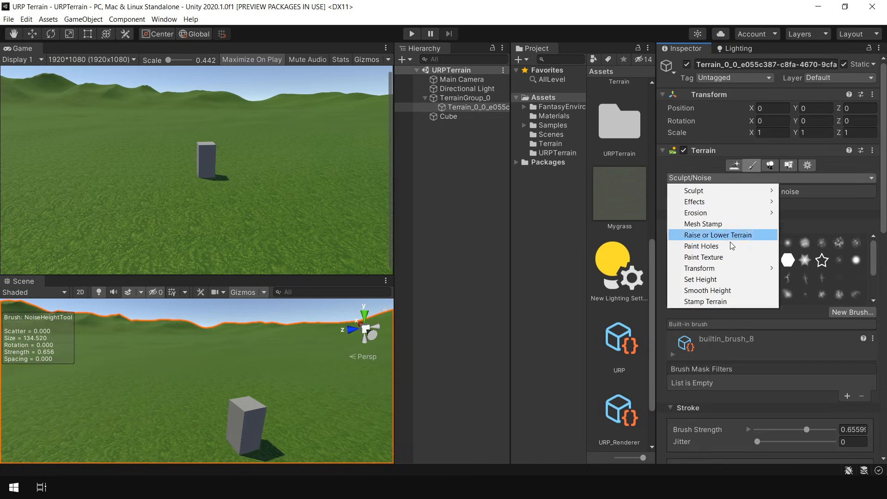
left_click(704, 257)
Create a new terrain layer named MyGround from the ground_road texture
scroll(857, 429, "down", 10)
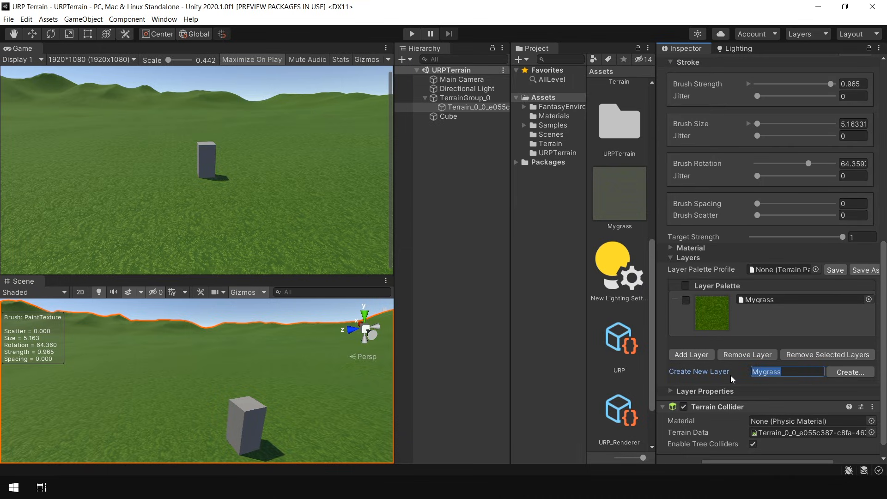
type("MyGround")
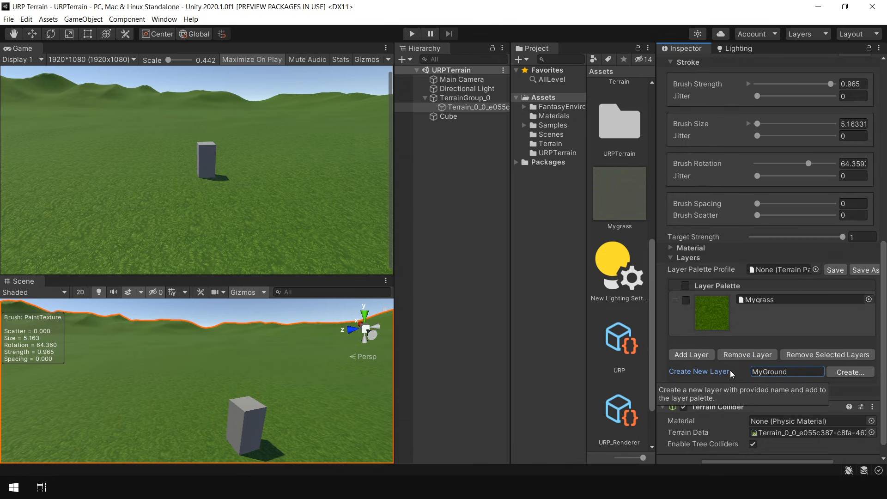
left_click(848, 371)
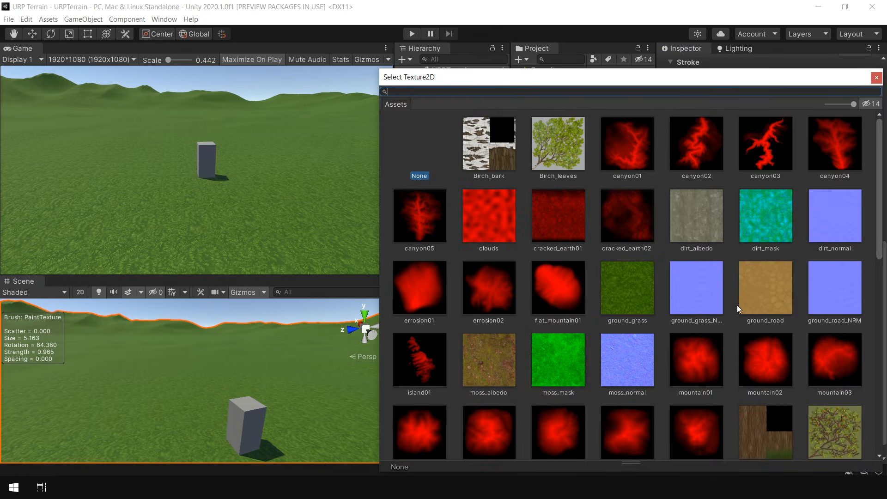
double_click(765, 292)
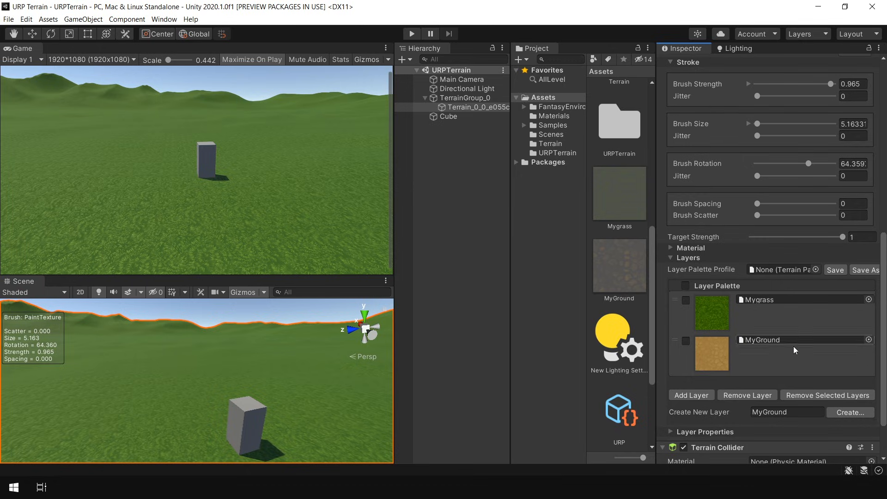
Assign ground_road_NRM as the MyGround layer's normal map and set its normal scale to 4
double_click(762, 340)
left_click(860, 103)
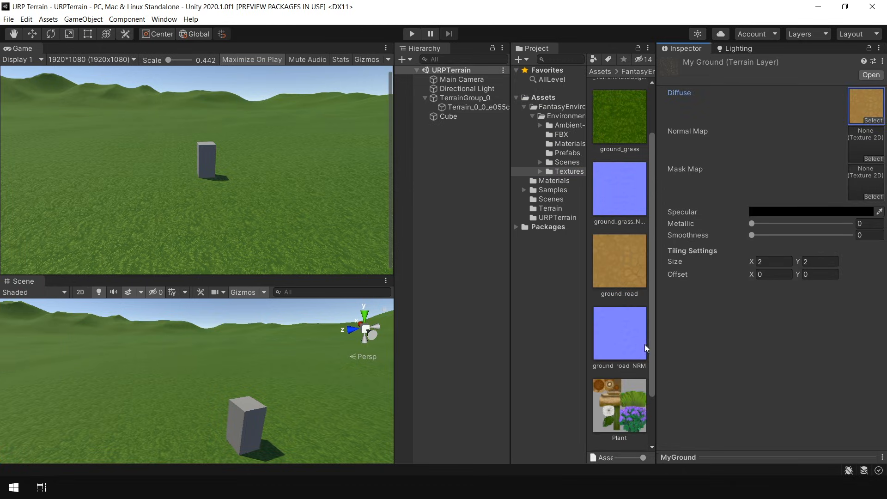
left_click_drag(645, 347, 853, 147)
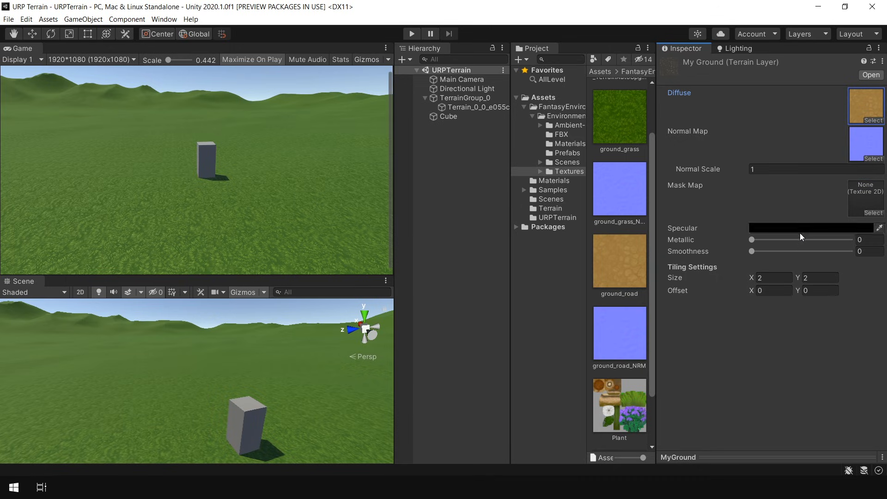
left_click(761, 169)
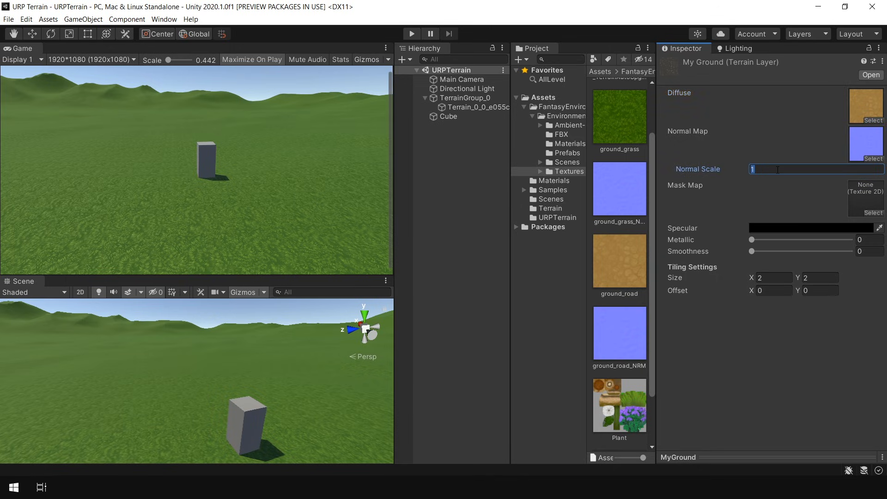
type("4")
key("Return")
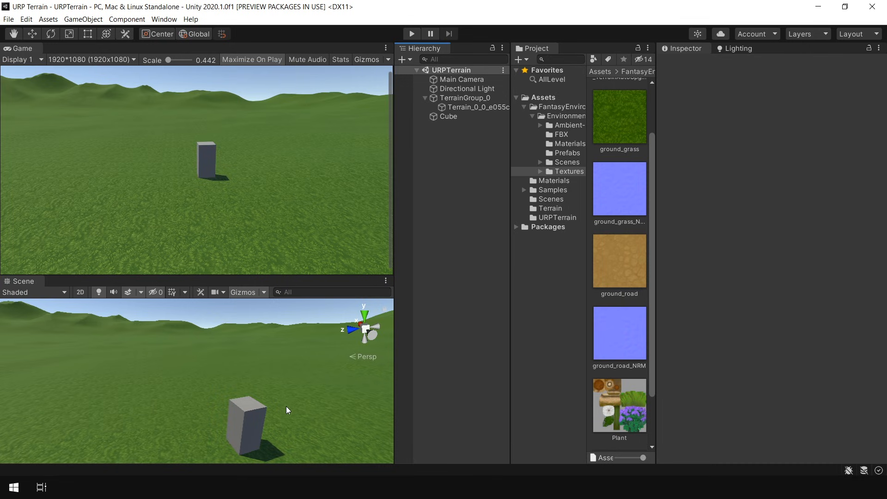
Choose the soft round builtin_brush_2 and the MyGround layer for texture painting on the terrain
left_click(282, 406)
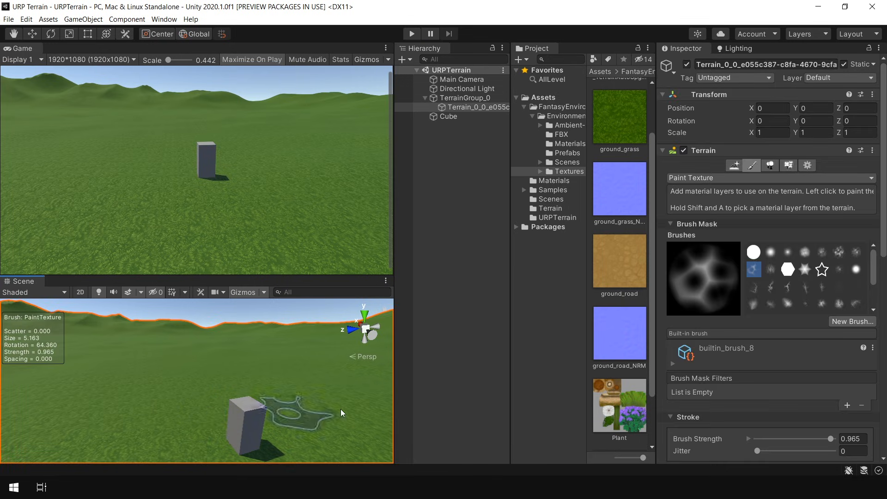
left_click(775, 254)
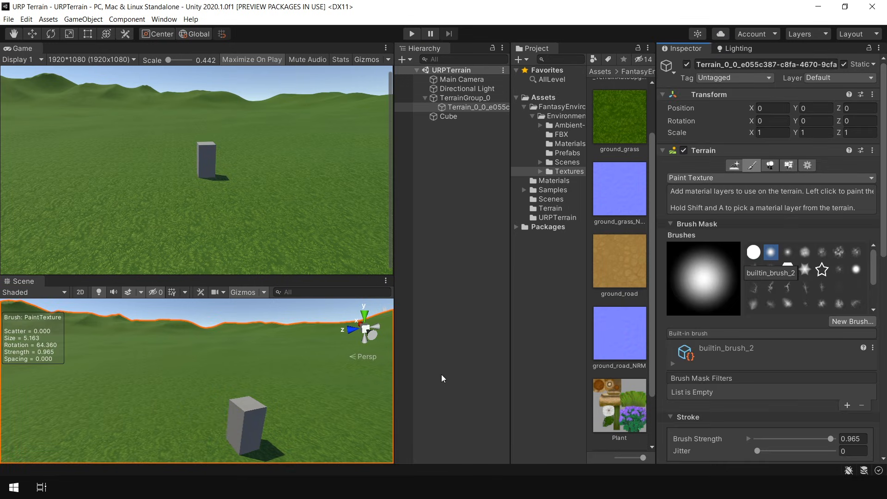
scroll(885, 423, "down", 10)
scroll(885, 423, "down", 1)
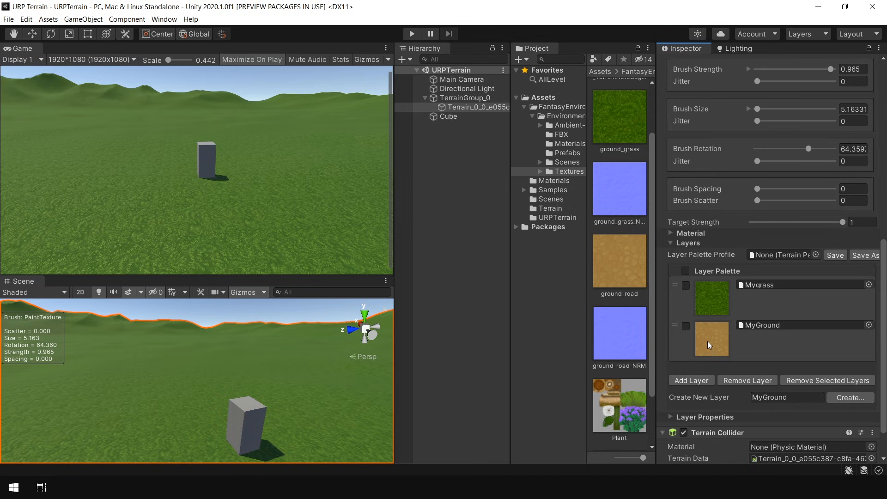
left_click(709, 345)
Undo a trial stroke and paint a straight MyGround path with a wide patch across the grass at a brush size of about 3.3
left_click_drag(243, 409, 226, 413)
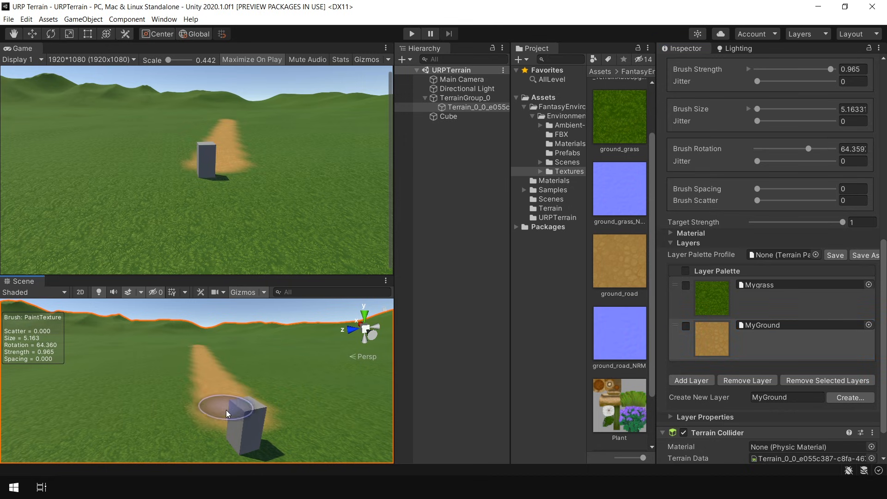
key("ctrl+z")
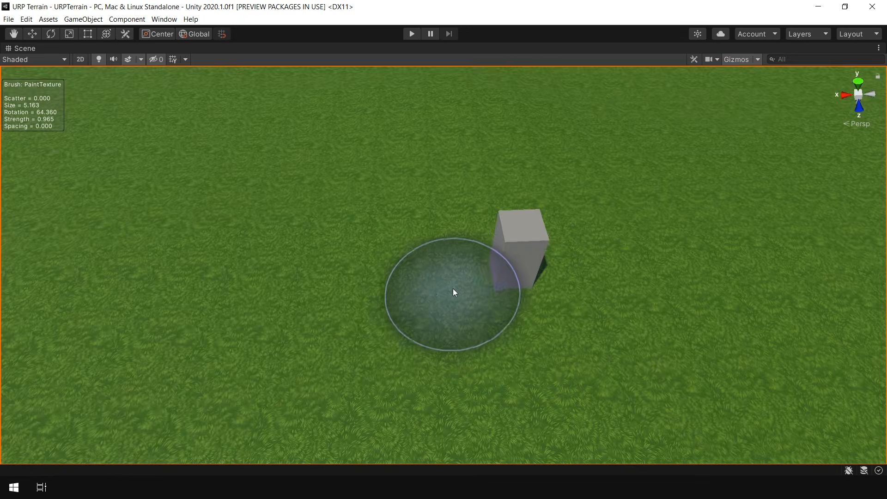
scroll(455, 290, "down", 5)
middle_click_drag(460, 288, 598, 242)
left_click_drag(598, 241, 487, 311)
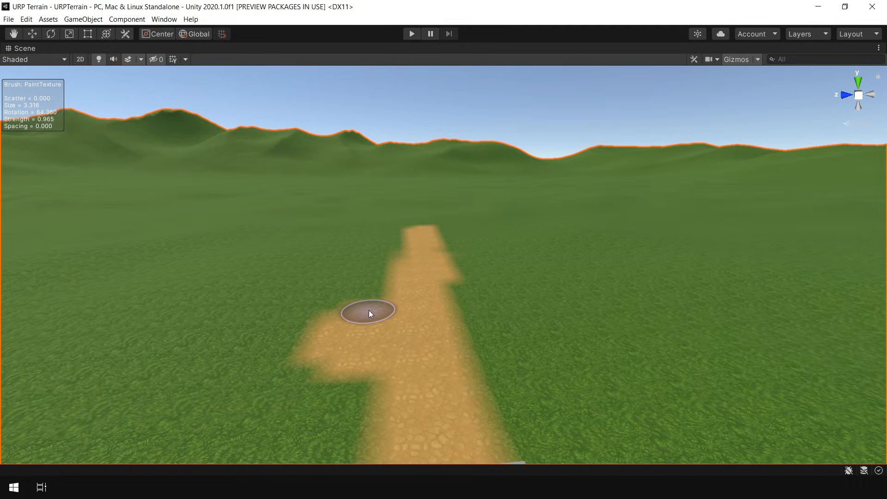
mouse_move(368, 307)
left_mouse_down()
mouse_move(329, 344)
mouse_move(368, 372)
mouse_move(369, 352)
mouse_move(485, 359)
mouse_move(451, 323)
left_mouse_up()
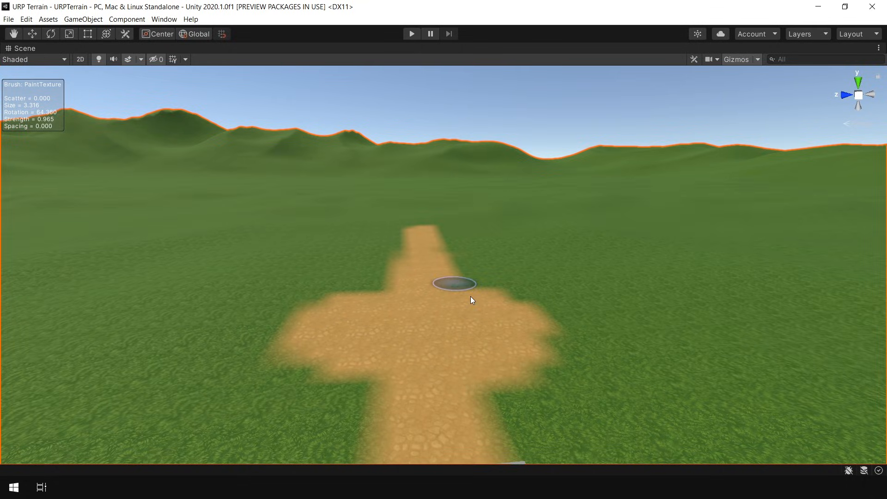
left_click_drag(445, 305, 481, 331, "alt")
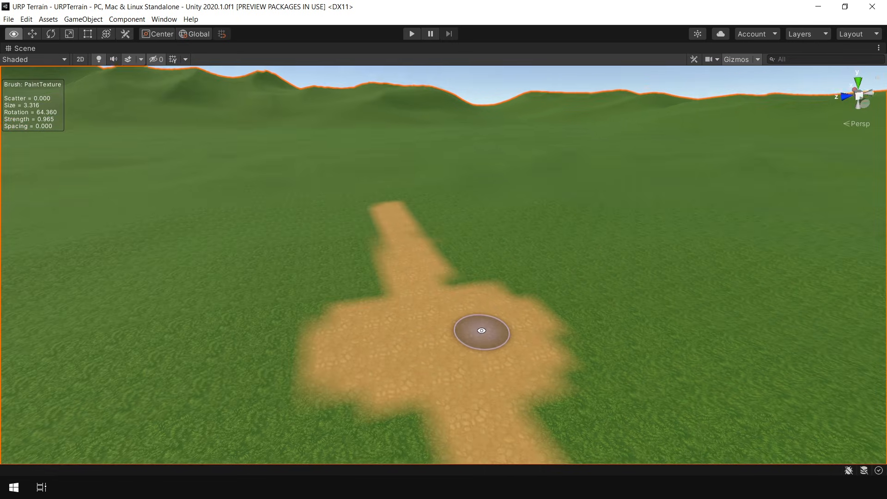
Open the Terrain Toolbox's terrain settings and enable the Texture Resolutions group
middle_click_drag(477, 348, 453, 333)
key("shift+space")
left_click(451, 326)
left_click(164, 19)
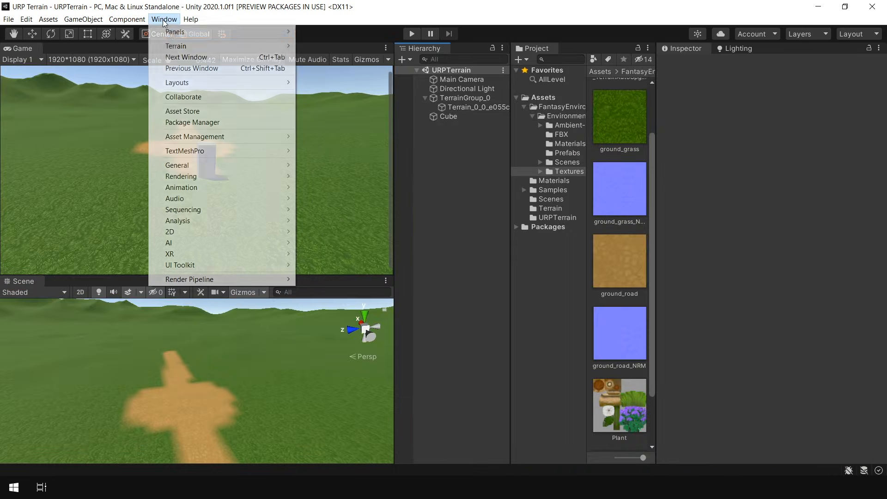
mouse_move(213, 47)
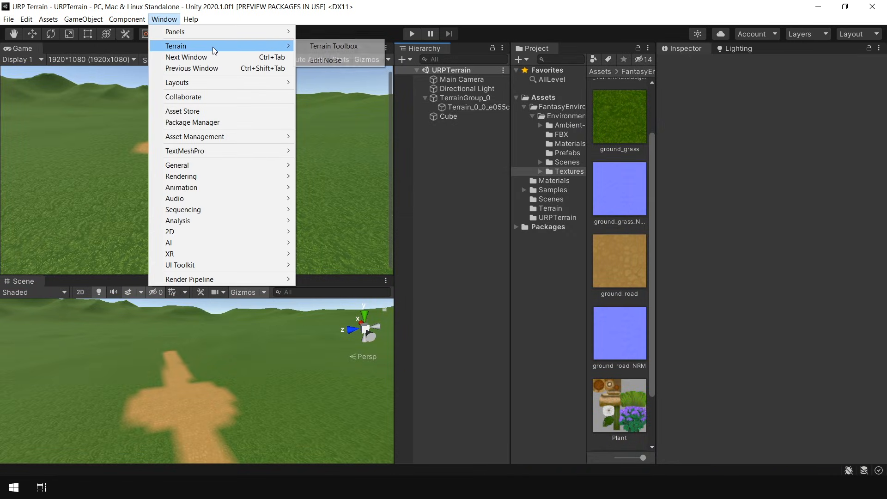
left_click(345, 48)
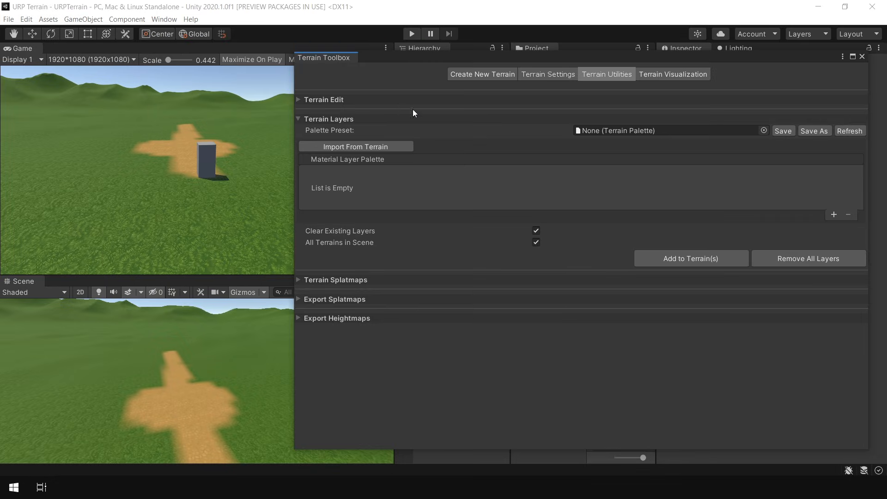
left_click(548, 77)
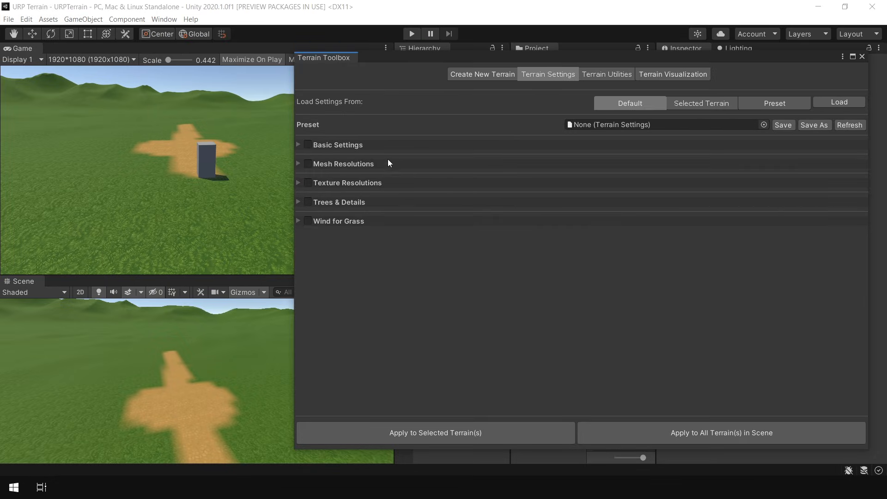
left_click(349, 181)
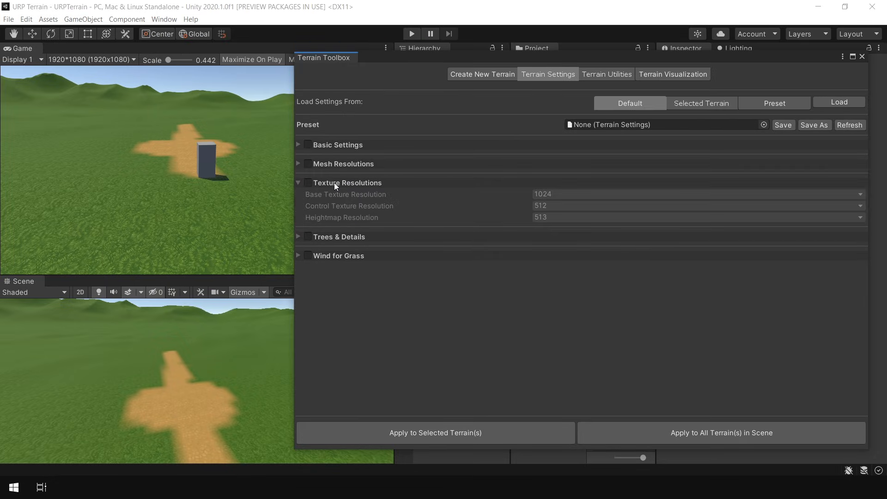
left_click(307, 183)
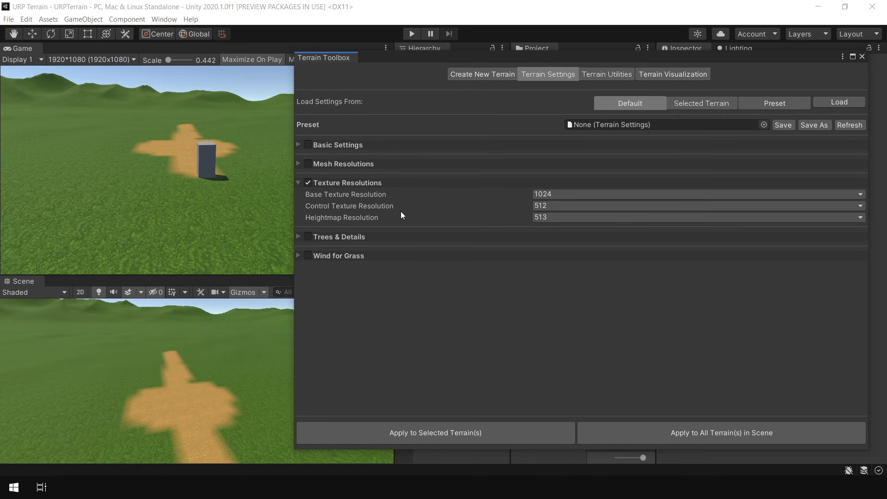
Try a control texture resolution of 32 on the selected terrain, and undo it
left_click(555, 206)
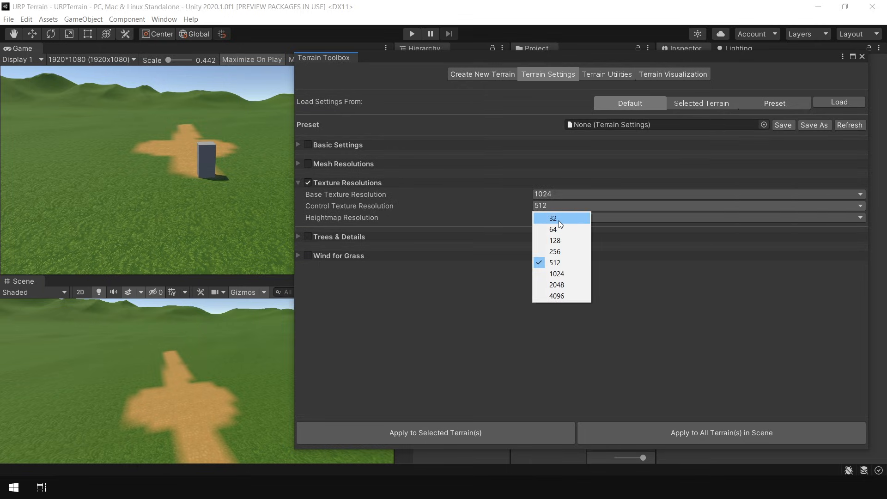
left_click(558, 221)
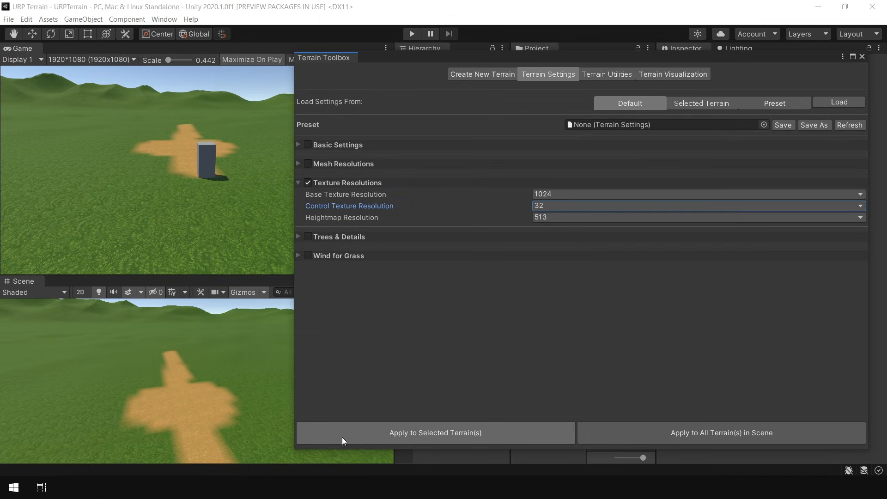
left_click(225, 400)
left_click(462, 432)
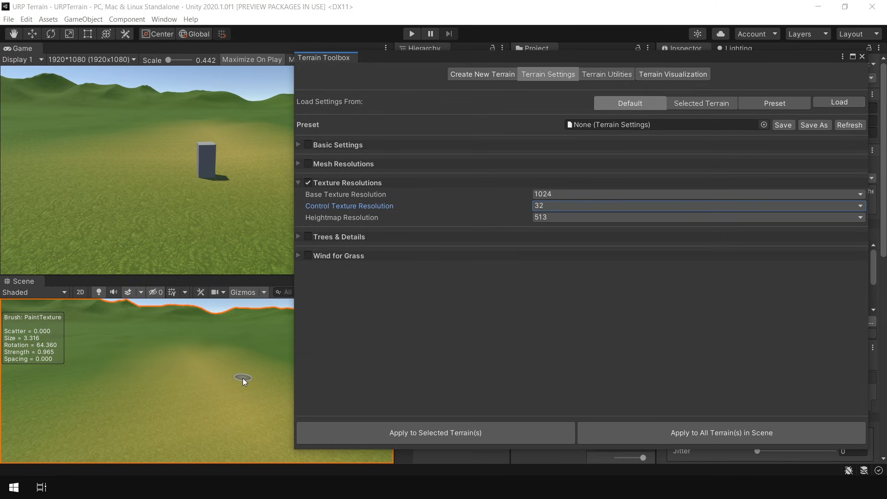
key("ctrl+z")
Apply a control texture resolution of 1024 to the selected terrain and repaint the missing side of the path's wide patch
left_click(559, 205)
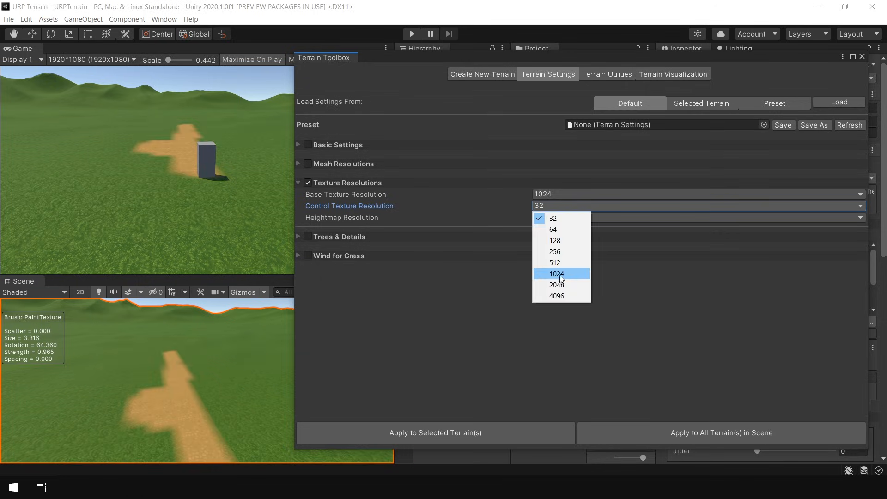
left_click(557, 273)
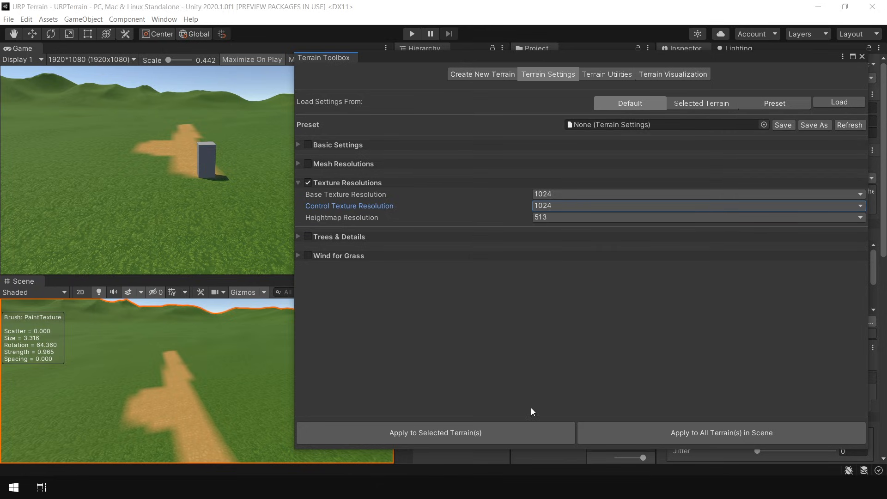
left_click(484, 434)
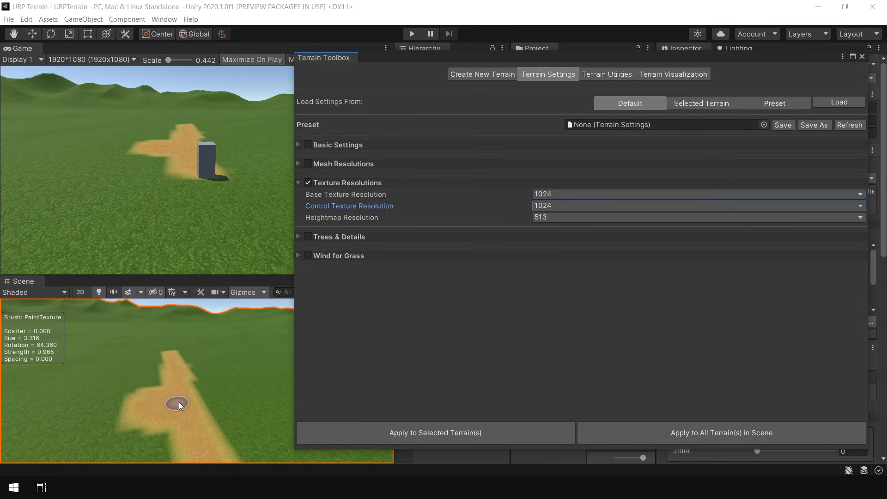
left_click_drag(211, 398, 212, 417)
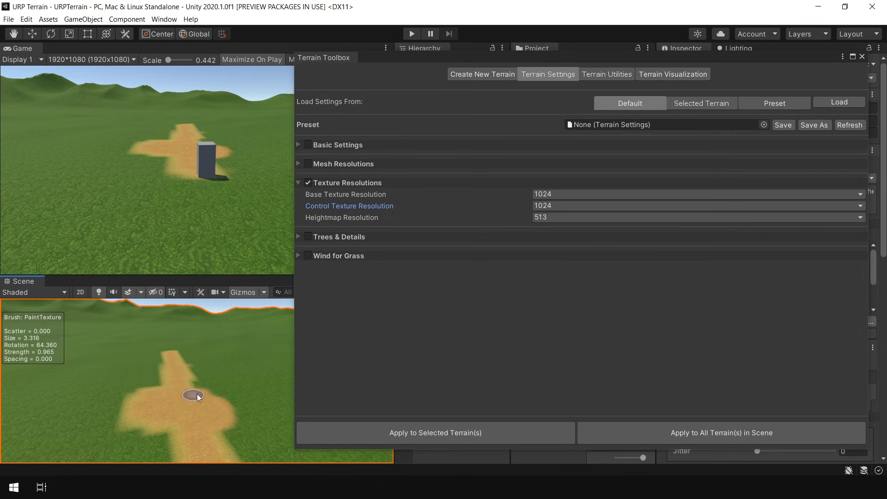
Apply a control texture resolution of 2048 to the selected terrain and close the Terrain Toolbox
left_click(545, 206)
left_click(562, 284)
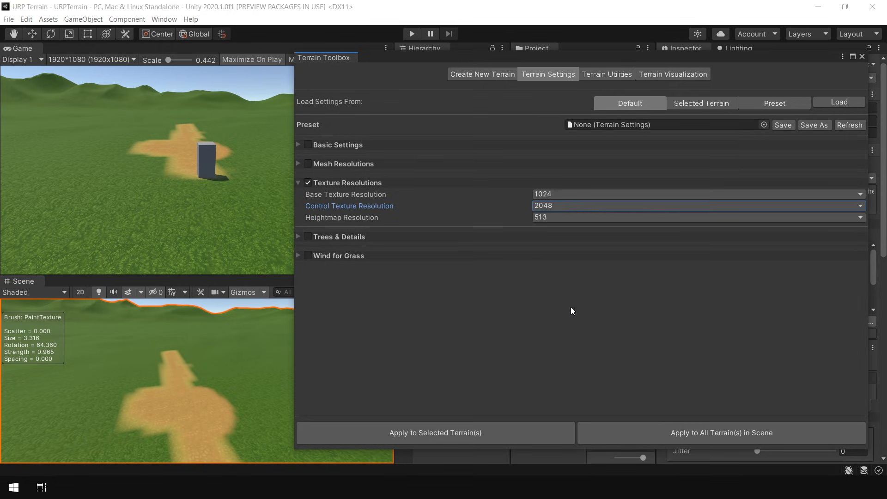
left_click(449, 434)
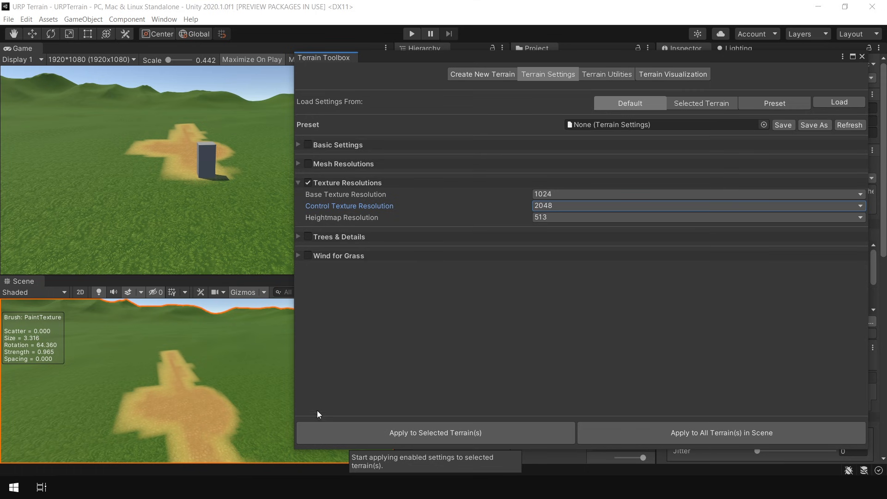
left_click(863, 57)
Test the finer texture resolution by extending the MyGround path at its far end and widening it with a brush size of about 3.3
key("shift+space")
left_click_drag(307, 293, 589, 384, "alt")
scroll(425, 317, "up", 4, "alt")
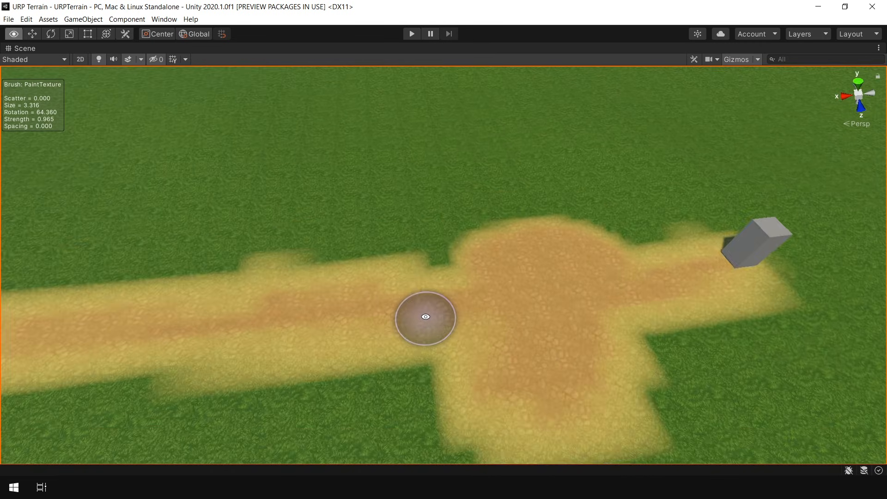
mouse_move(425, 317)
middle_mouse_down()
mouse_move(634, 259)
mouse_move(689, 255)
middle_mouse_up()
middle_click_drag(388, 270, 534, 265)
mouse_move(436, 286)
left_mouse_down()
mouse_move(326, 304)
mouse_move(385, 288)
left_mouse_up()
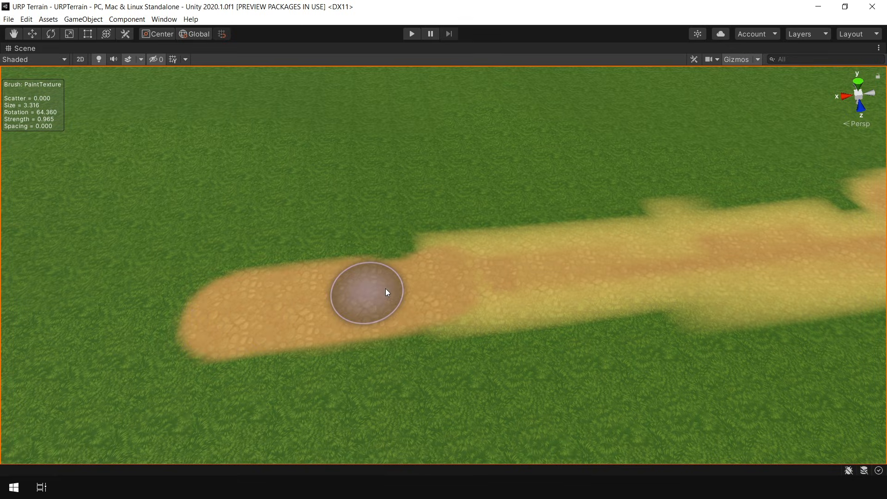
left_click_drag(288, 297, 472, 281, "alt")
mouse_move(436, 311)
left_mouse_down("alt")
mouse_move(449, 267)
mouse_move(394, 312)
mouse_move(473, 301)
left_mouse_up("alt")
key("ctrl+z")
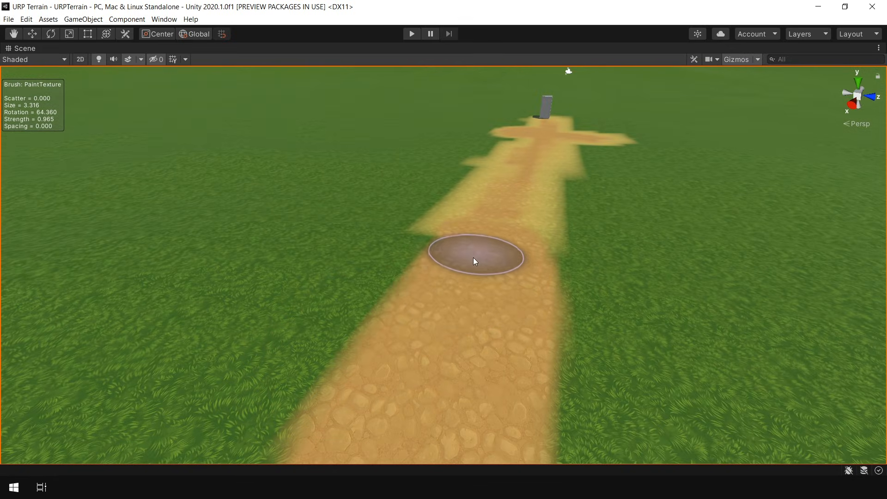
mouse_move(474, 261)
left_mouse_down()
mouse_move(370, 333)
mouse_move(524, 287)
left_mouse_up()
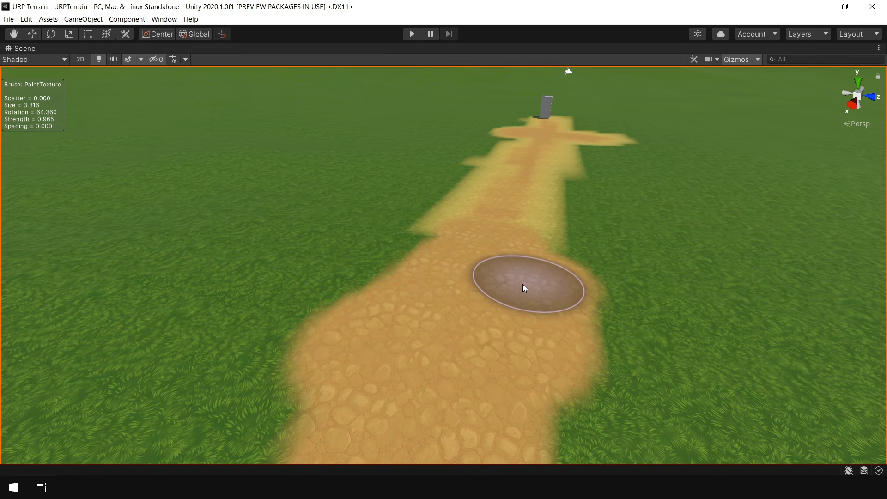
left_click_drag(531, 252, 469, 252, "alt")
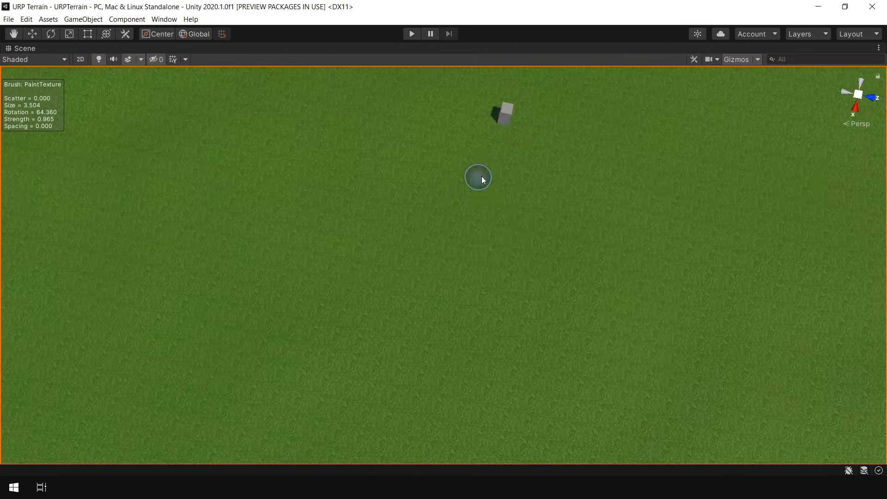
Paint a MyGround road from the cube across the grass that forks into two curved branches, with a brush size of about 3.1
left_click_drag(481, 180, 428, 154, "alt")
left_click_drag(422, 134, 472, 301)
scroll(443, 272, "down", 3)
left_click_drag(443, 273, 668, 370)
scroll(447, 237, "down", 3)
left_click_drag(447, 237, 284, 421)
scroll(320, 256, "down", 4)
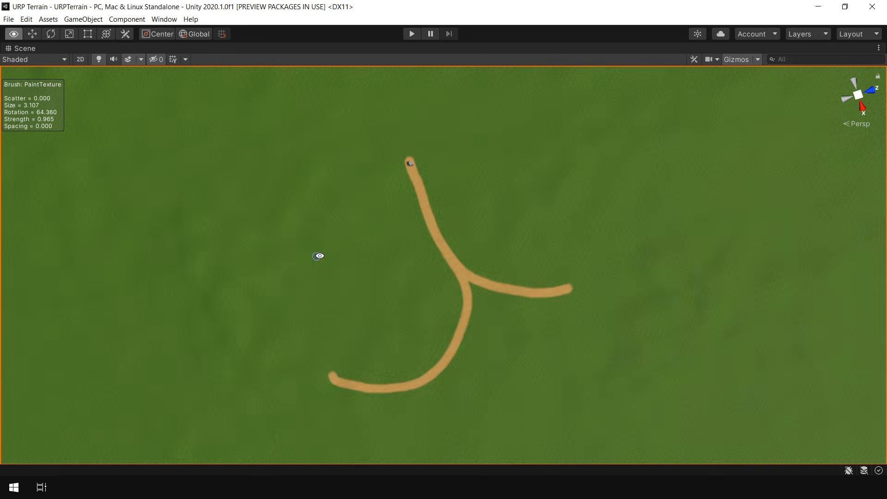
Continue the MyGround road past the opposite side of the cube and split it into two curved branches
left_click_drag(320, 256, 462, 259, "alt")
left_click_drag(532, 276, 321, 285)
middle_click_drag(321, 285, 325, 221)
left_click_drag(393, 222, 246, 141)
left_click_drag(390, 224, 401, 288)
middle_click_drag(401, 289, 363, 199)
left_click_drag(365, 197, 415, 352)
middle_click_drag(414, 184, 444, 429)
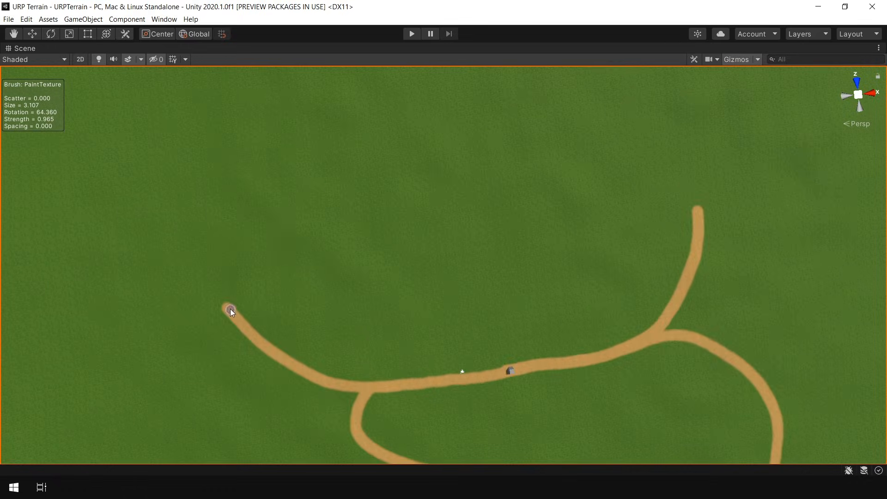
Extend the road branches with long winding MyGround curves and add side paths across the flat part of the terrain
left_click_drag(230, 309, 510, 161)
mouse_move(531, 185)
left_mouse_down("alt")
mouse_move(466, 247)
mouse_move(341, 246)
left_mouse_up("alt")
middle_click_drag(450, 416, 437, 208)
left_click_drag(437, 208, 589, 331)
left_click_drag(319, 263, 518, 264, "alt")
mouse_move(493, 258)
left_mouse_down()
mouse_move(645, 354)
mouse_move(439, 182)
mouse_move(470, 228)
left_mouse_up()
left_click_drag(471, 227, 431, 277)
mouse_move(335, 167)
left_mouse_down("alt")
mouse_move(323, 234)
mouse_move(526, 181)
left_mouse_up("alt")
mouse_move(527, 181)
left_mouse_down()
mouse_move(450, 251)
mouse_move(358, 399)
left_mouse_up()
mouse_move(358, 399)
left_mouse_down("alt")
mouse_move(397, 224)
mouse_move(342, 224)
mouse_move(727, 274)
left_mouse_up("alt")
middle_click_drag(728, 274, 441, 238)
scroll(441, 238, "down", 8)
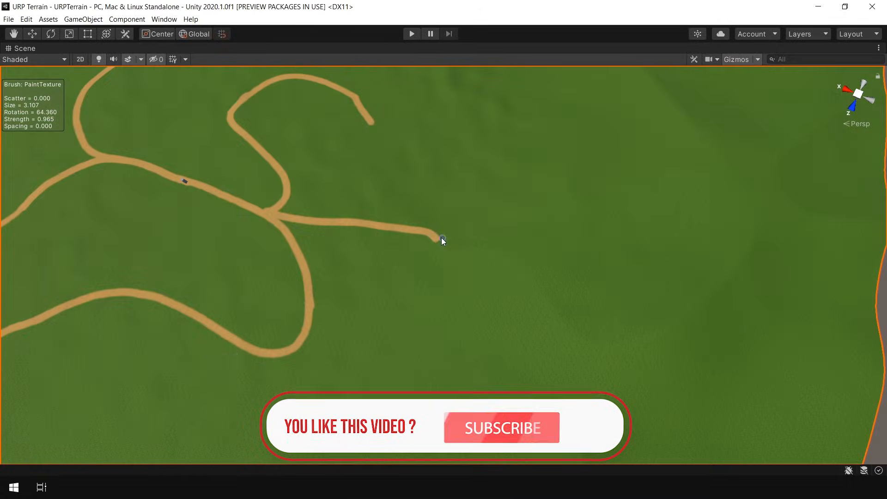
Widen the main road around the cube and its junctions with a brush size of about 3.8, completing the path network
mouse_move(442, 238)
left_mouse_down()
mouse_move(553, 298)
mouse_move(487, 213)
mouse_move(252, 226)
left_mouse_up()
scroll(554, 298, "up", 10)
mouse_move(252, 226)
left_mouse_down()
mouse_move(451, 187)
mouse_move(438, 238)
left_mouse_up()
scroll(438, 237, "down", 3)
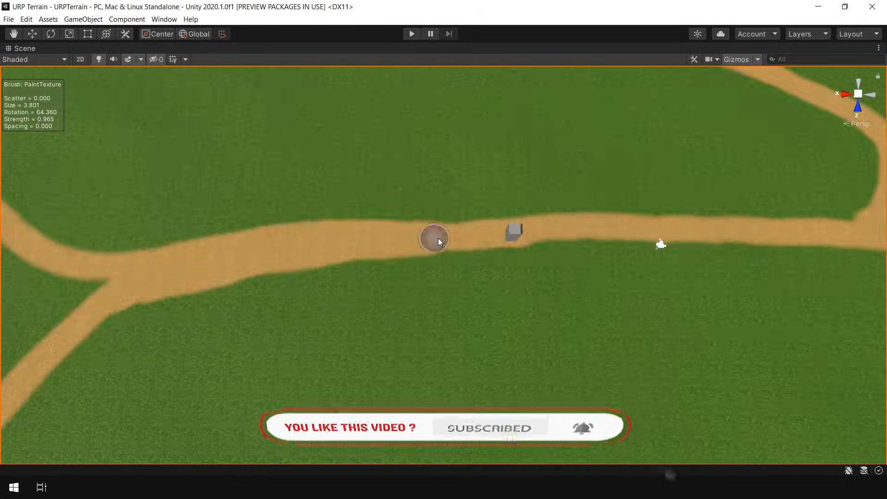
middle_click_drag(438, 237, 355, 277)
left_click_drag(355, 277, 515, 271)
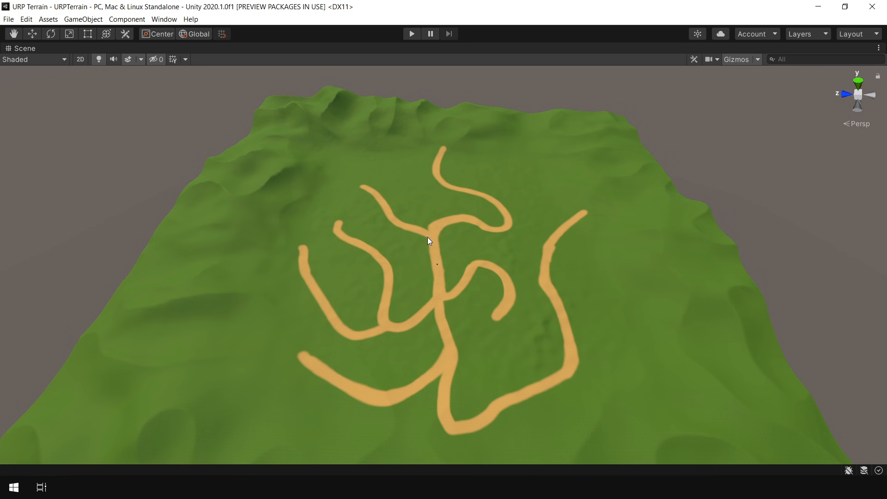
Select the terrain, make its inspector the active one and switch to the Paint Trees tool
left_click_drag(480, 302, 466, 278, "alt")
right_click_drag(431, 187, 754, 394, "alt")
left_click_drag(754, 394, 572, 337, "alt")
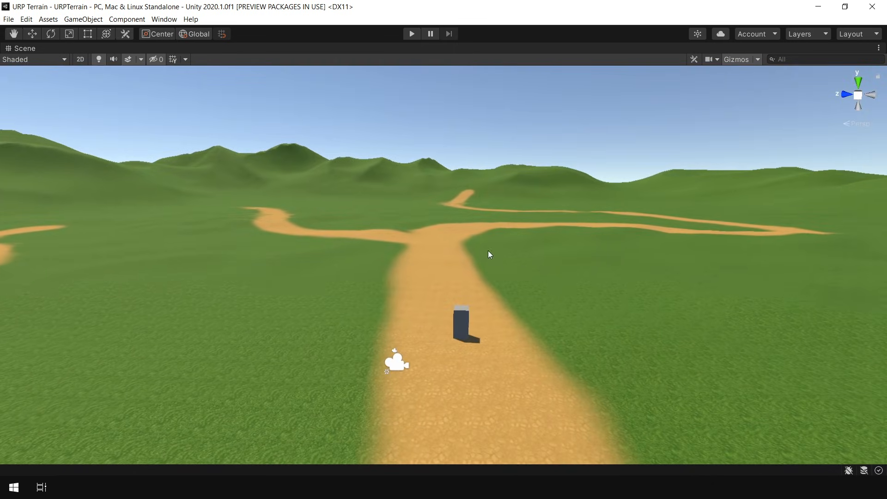
middle_click_drag(488, 250, 446, 245)
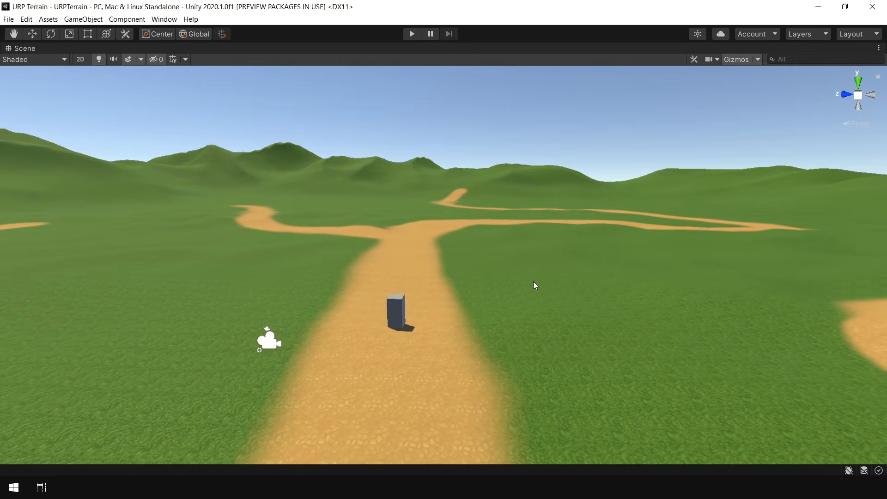
left_click(493, 281)
key("shift+space")
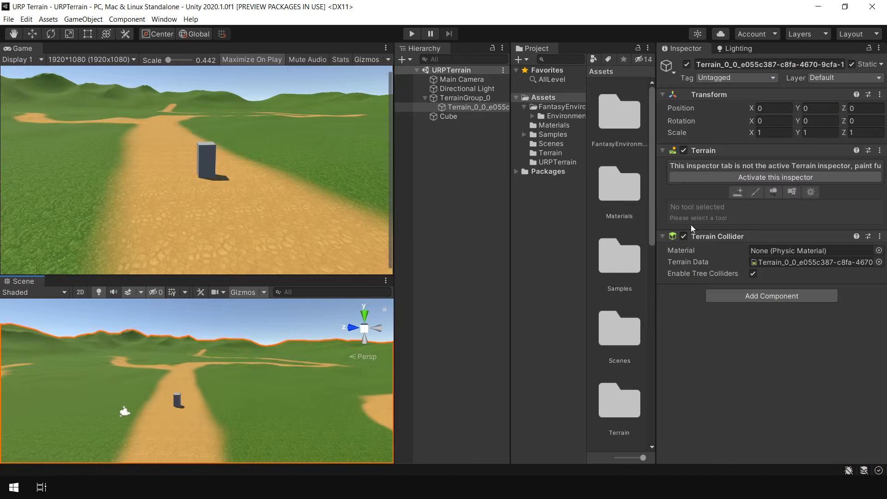
left_click(767, 190)
left_click(770, 165)
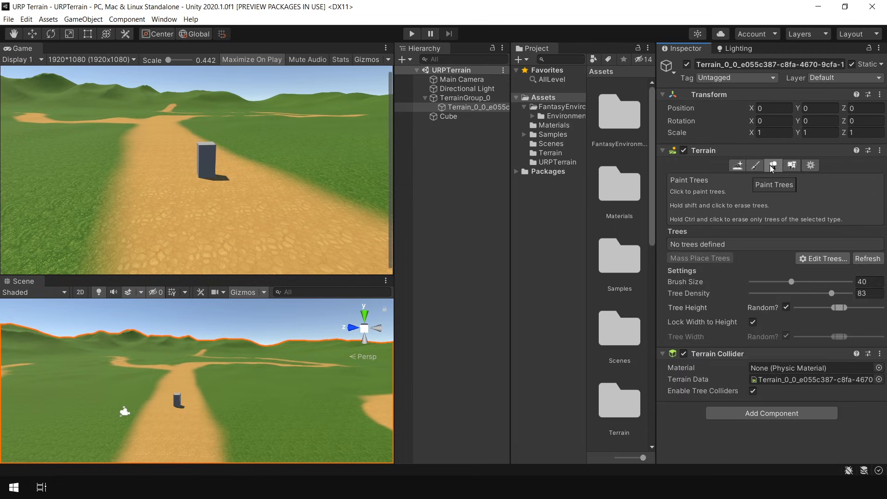
Compare the birch and deciduous tree prefabs and add Birch_tree1PF as the first paintable terrain tree
left_click(821, 259)
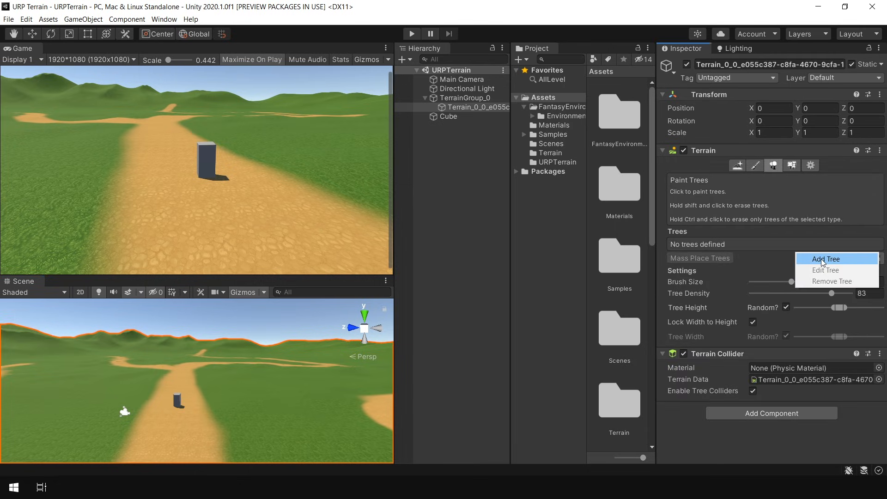
left_click(826, 260)
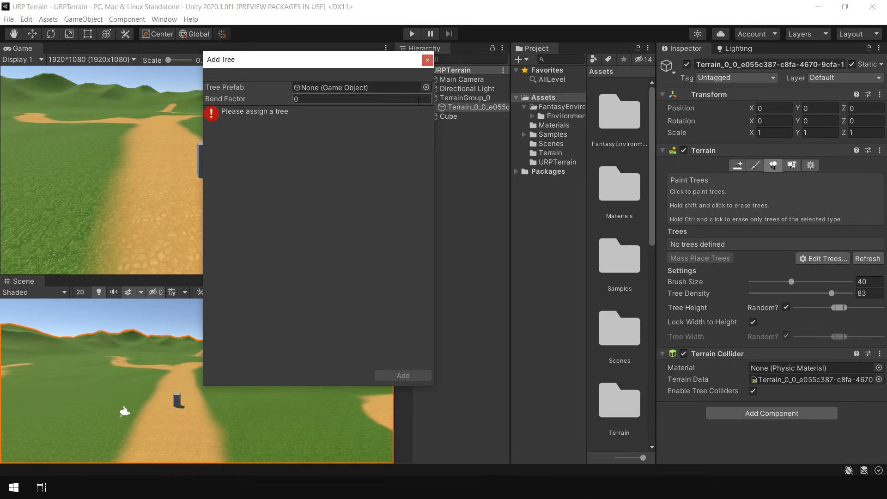
left_click(425, 87)
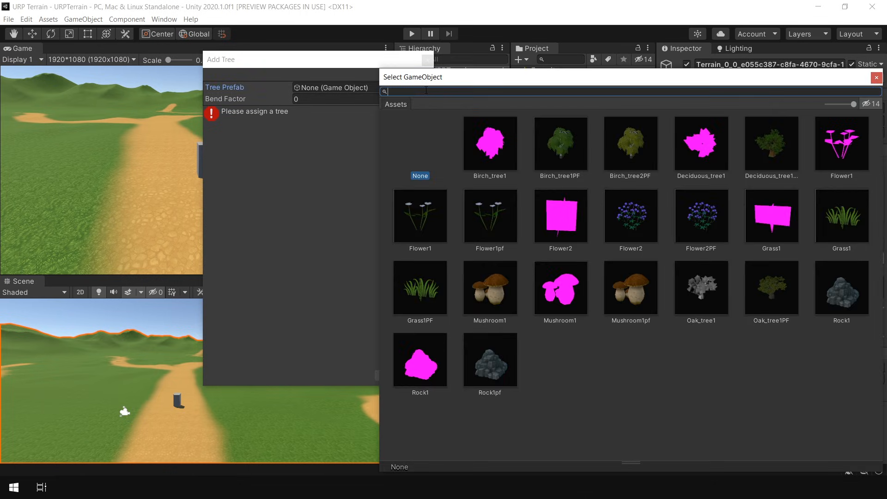
left_click(564, 158)
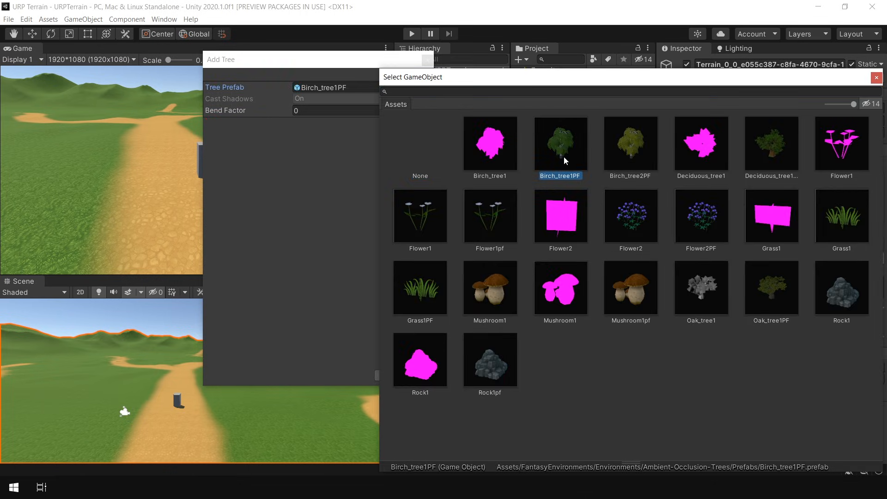
left_click(636, 153)
left_click(774, 154)
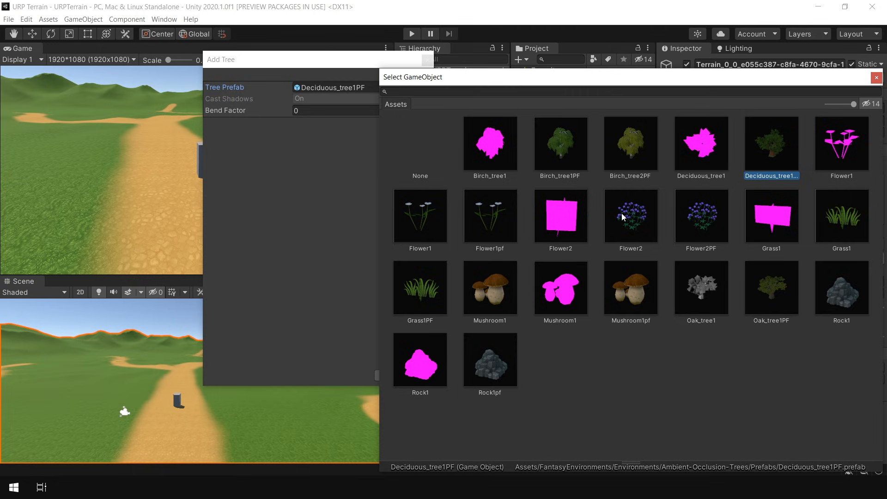
left_click(568, 154)
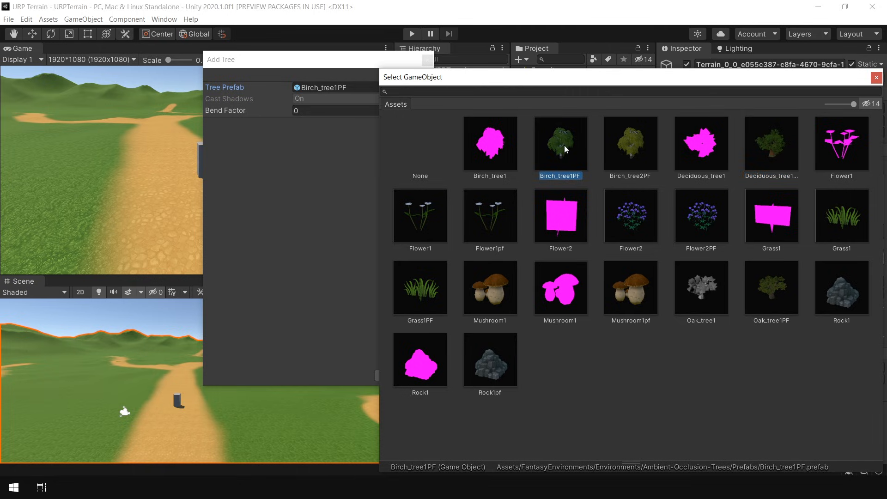
double_click(564, 145)
left_click(412, 374)
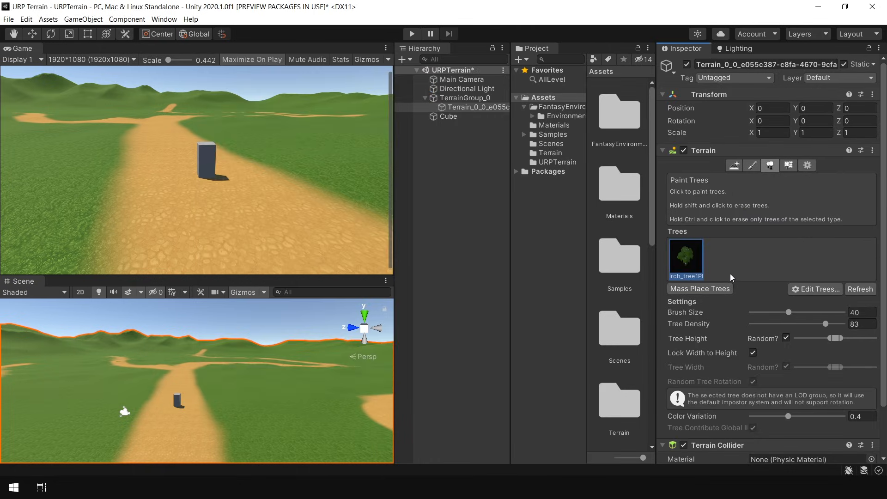
Add Birch_tree2PF as a second paintable tree of the terrain
left_click(814, 290)
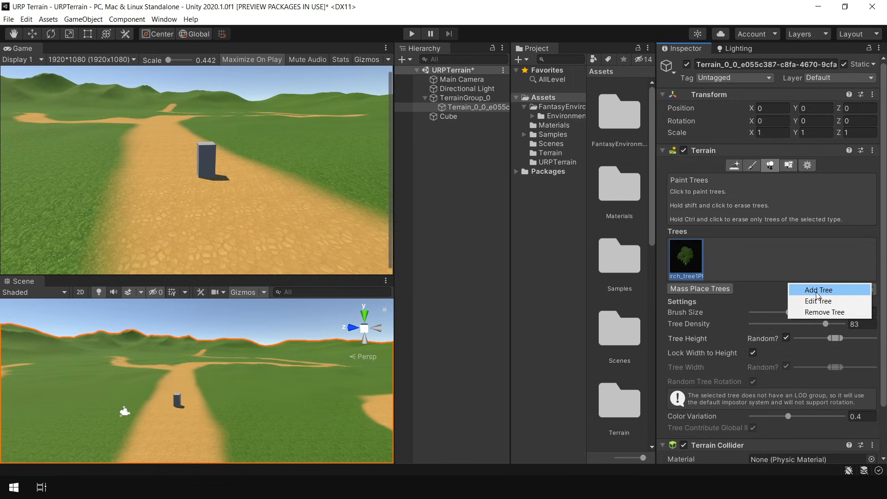
left_click(817, 292)
left_click(429, 87)
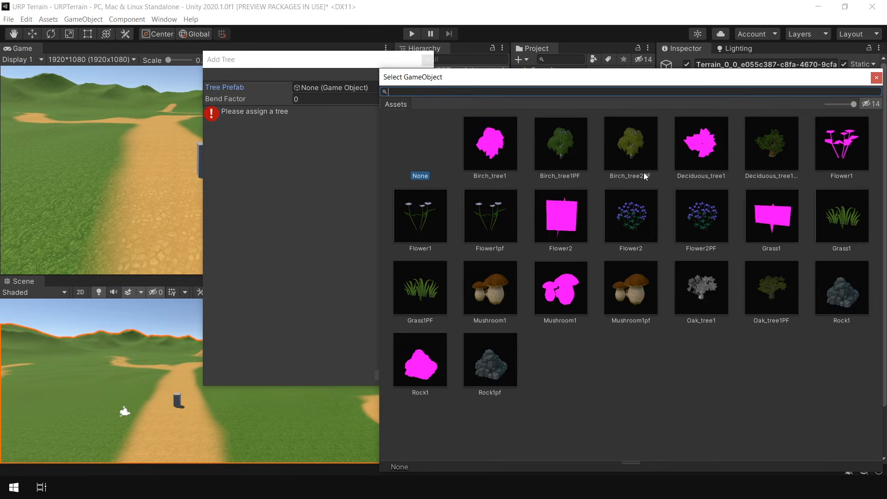
double_click(637, 147)
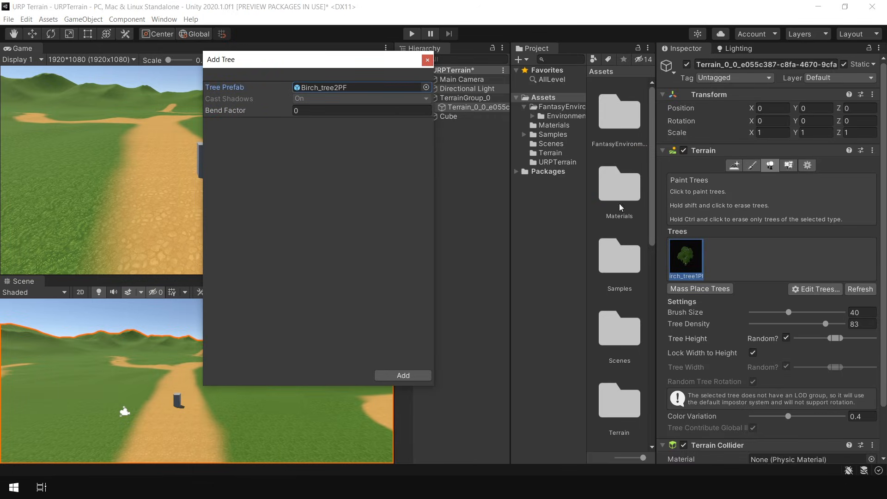
left_click(409, 375)
Add the Deciduous_tree1PF prefab to the terrain's tree list
left_click(815, 290)
left_click(817, 298)
left_click(427, 88)
double_click(778, 157)
left_click(405, 375)
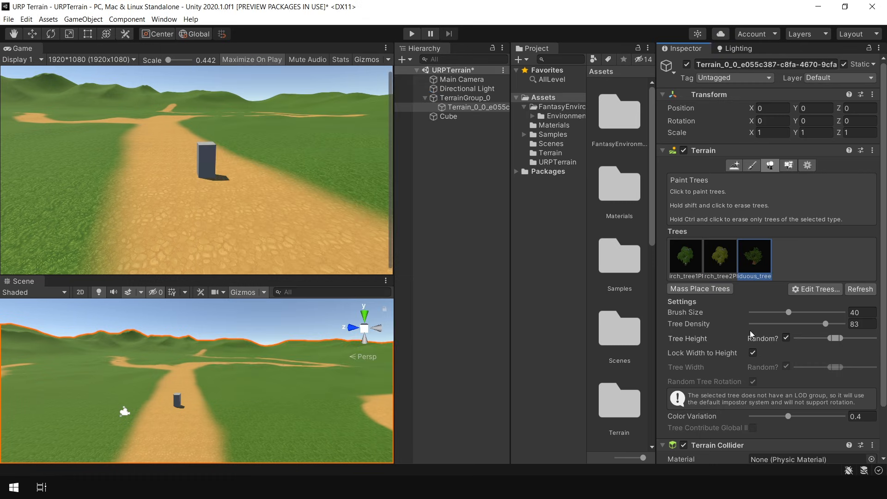
Add Oak_tree1PF as the fourth tree type of the terrain
left_click(815, 290)
left_click(817, 299)
left_click(426, 87)
left_click(776, 289)
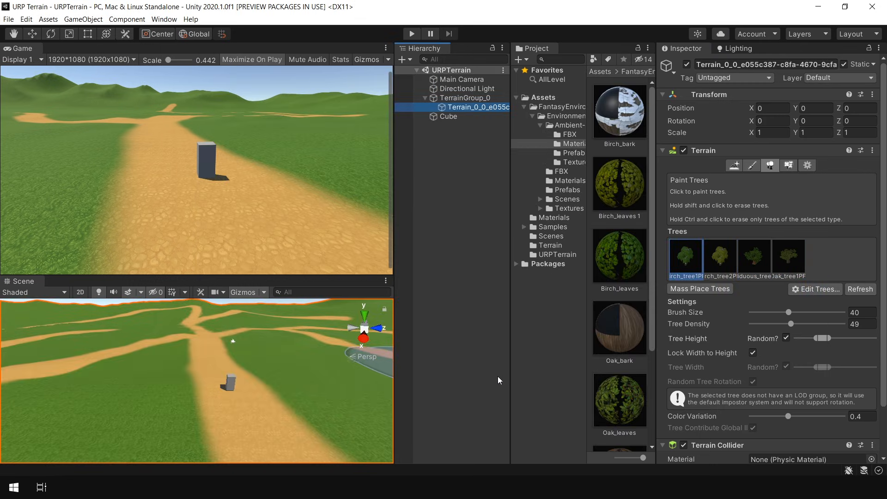
Reduce the tree brush size to 9 and paint one birch on the grass beside the road near the cube
left_click(719, 257)
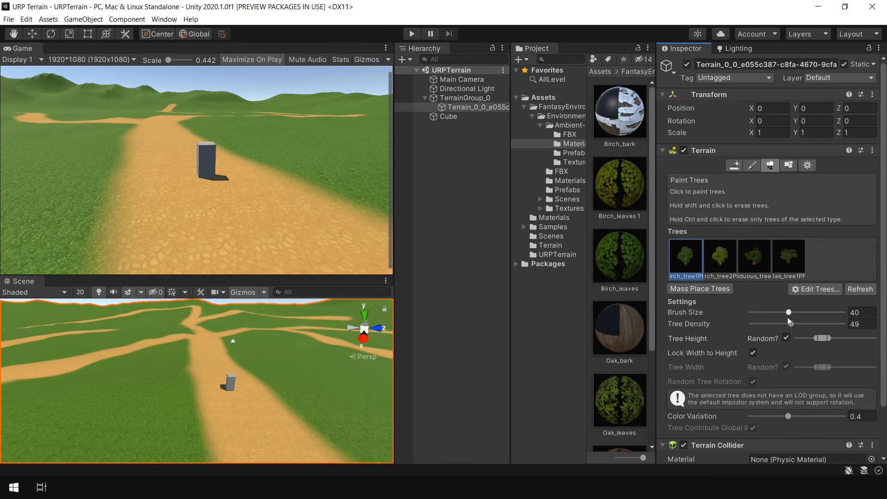
left_click_drag(789, 316, 770, 317)
key("shift+space")
left_click(278, 291)
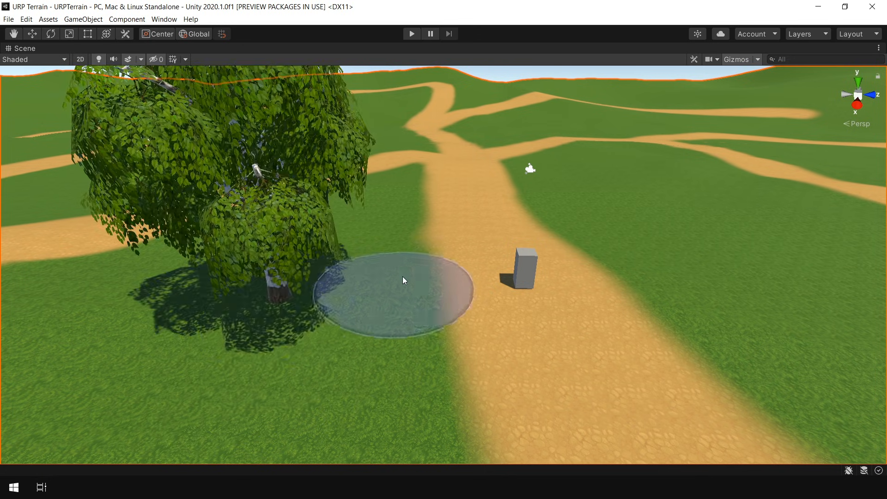
Paint more individual birch trees on the grass across the road from the first one, around the cube
left_click_drag(488, 254, 329, 222, "alt")
middle_click_drag(588, 253, 327, 178)
left_click(735, 308)
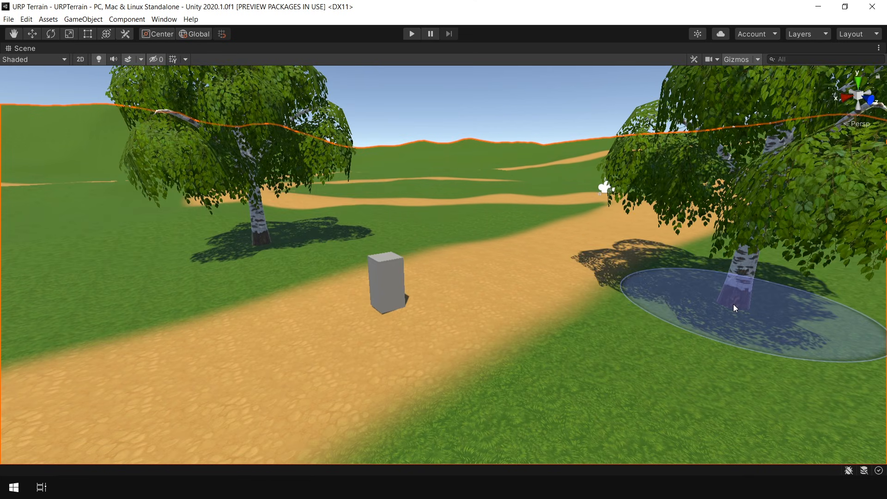
mouse_move(141, 246)
left_mouse_down("alt")
mouse_move(279, 253)
mouse_move(397, 283)
left_mouse_up("alt")
left_click(740, 303)
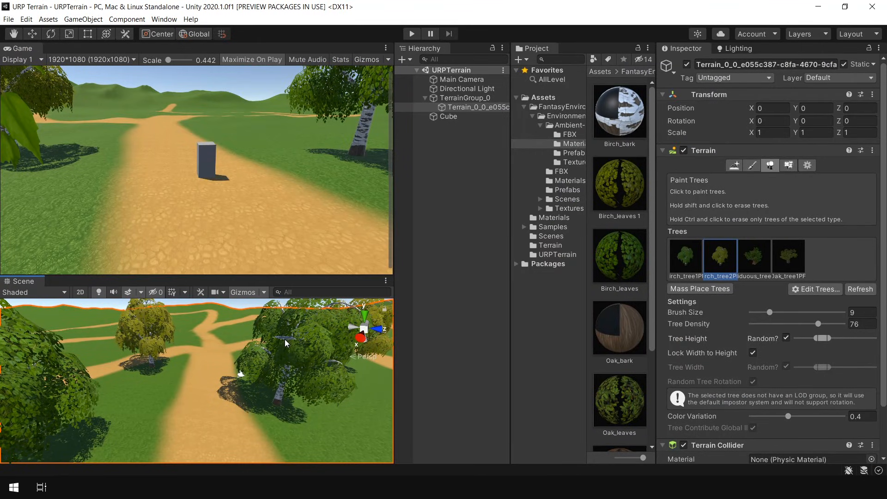
Mass place 500 trees over the terrain with Keep Existing Trees turned off
left_click(720, 288)
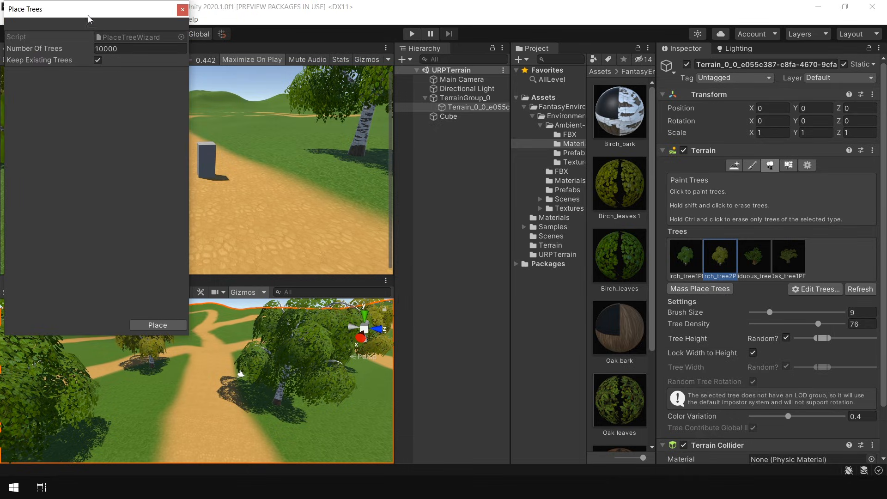
left_click(314, 109)
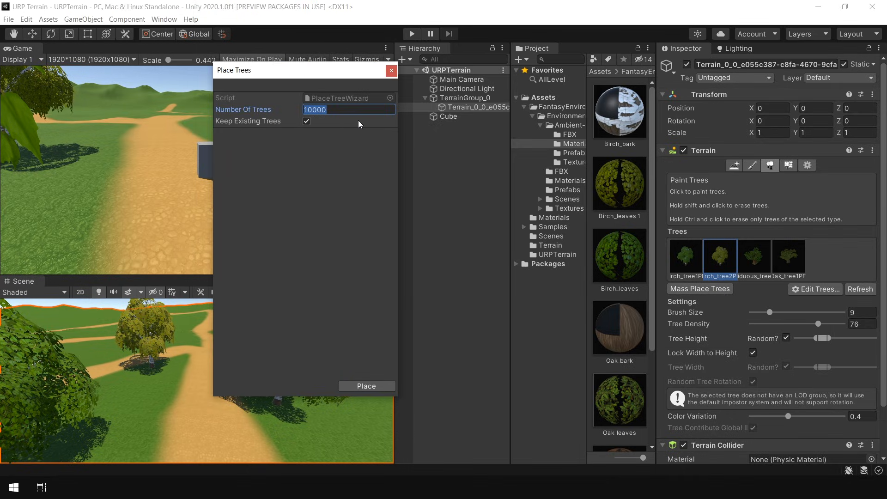
type("5000")
key("BackSpace")
left_click(307, 121)
left_click(368, 386)
Examine the distribution of the mass-placed trees over the roads and hills in the enlarged Scene view
key("shift+space")
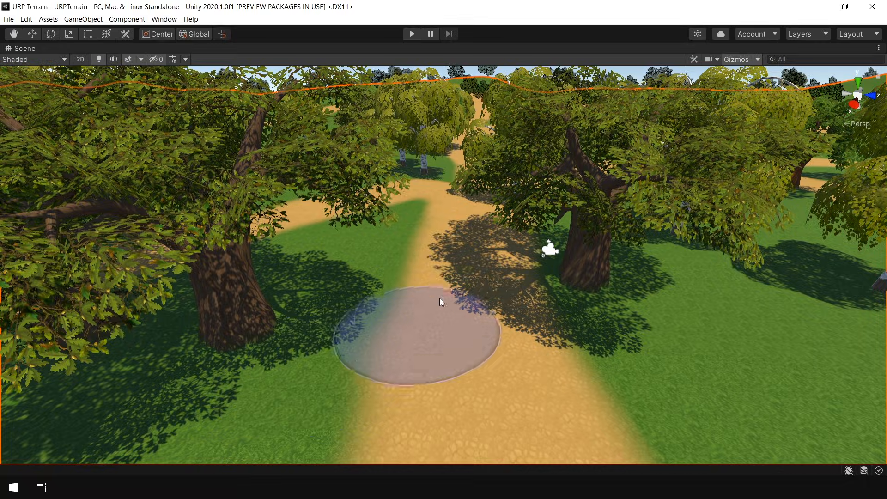
middle_click_drag(481, 211, 479, 393)
right_click_drag(480, 234, 368, 236)
middle_click_drag(368, 235, 336, 325)
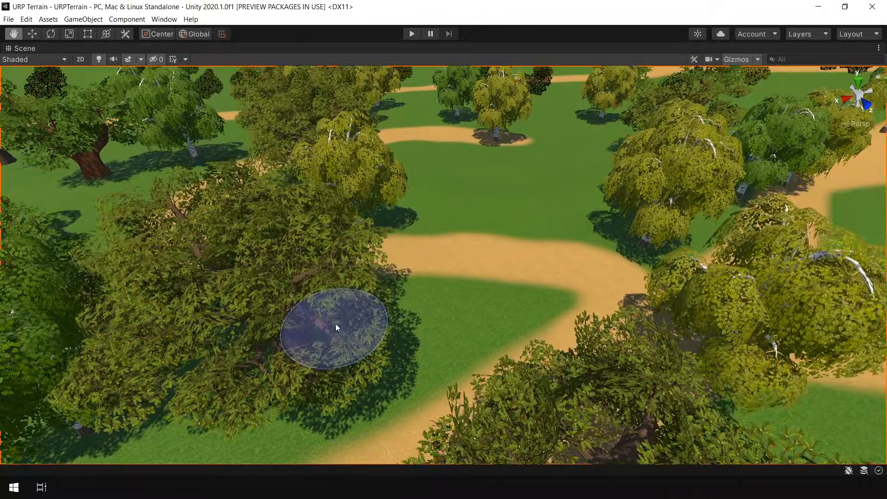
scroll(455, 248, "down", 3)
scroll(597, 246, "down", 1)
left_click_drag(596, 246, 383, 265, "alt")
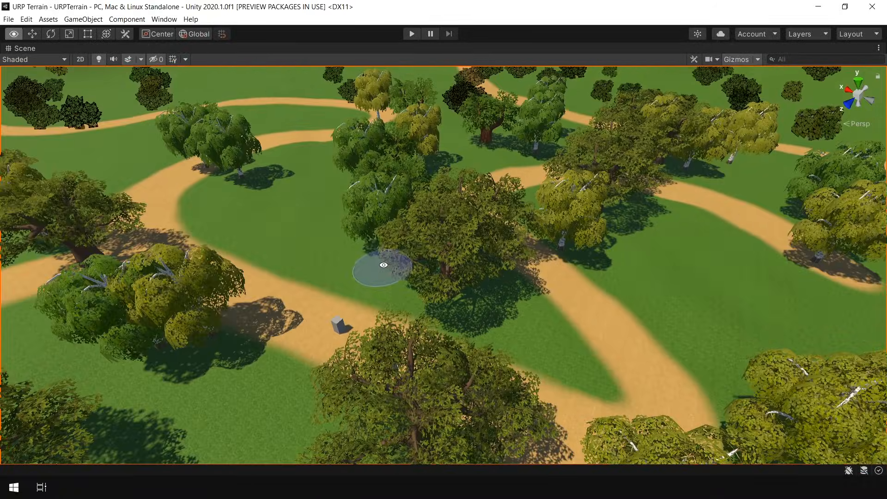
middle_click_drag(528, 251, 310, 182)
scroll(495, 240, "down", 8)
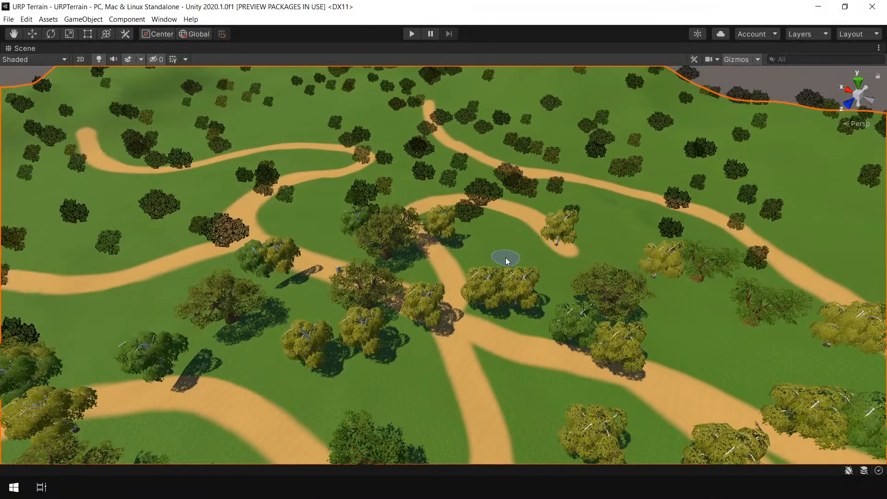
scroll(506, 257, "down", 4)
scroll(495, 267, "up", 5)
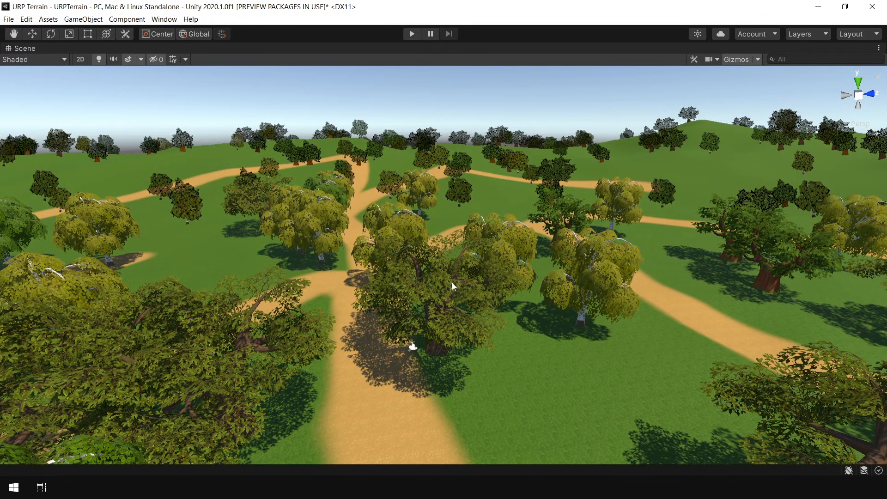
left_click(430, 292)
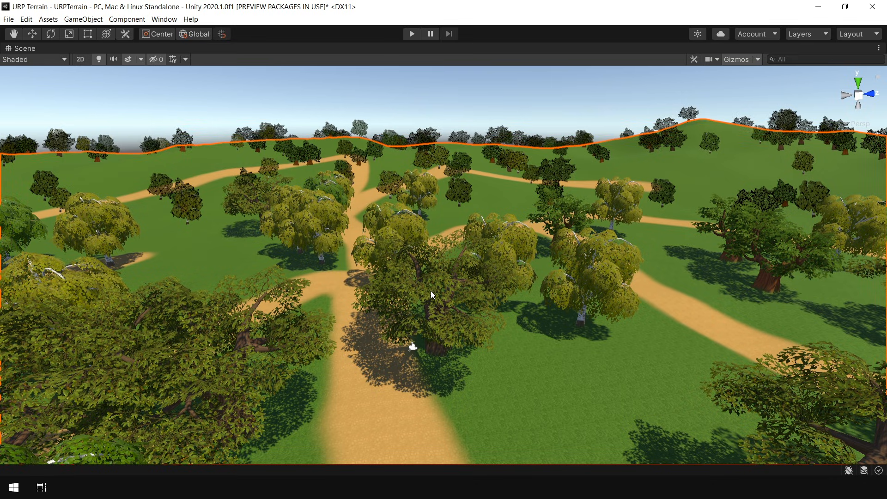
left_click(506, 111)
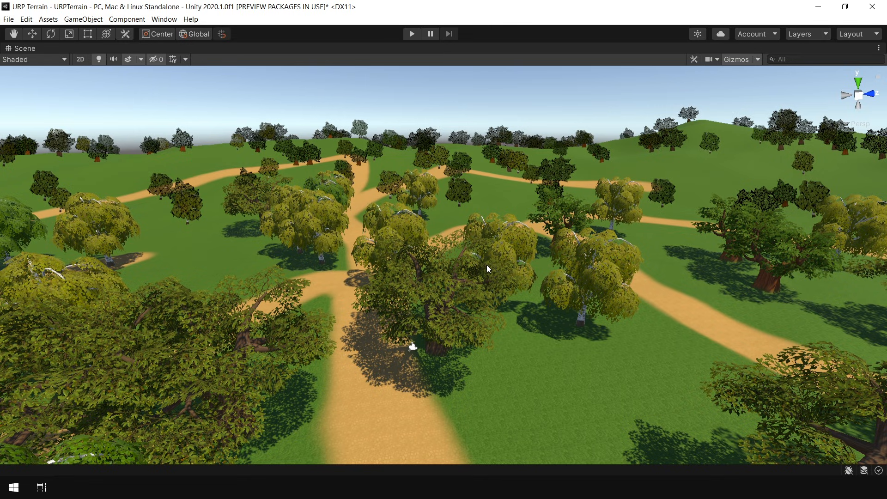
left_click(445, 285)
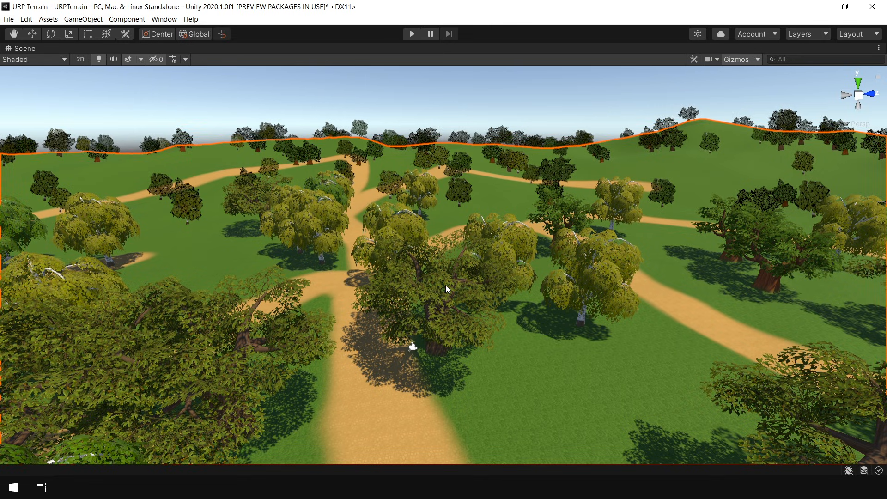
left_click(482, 113)
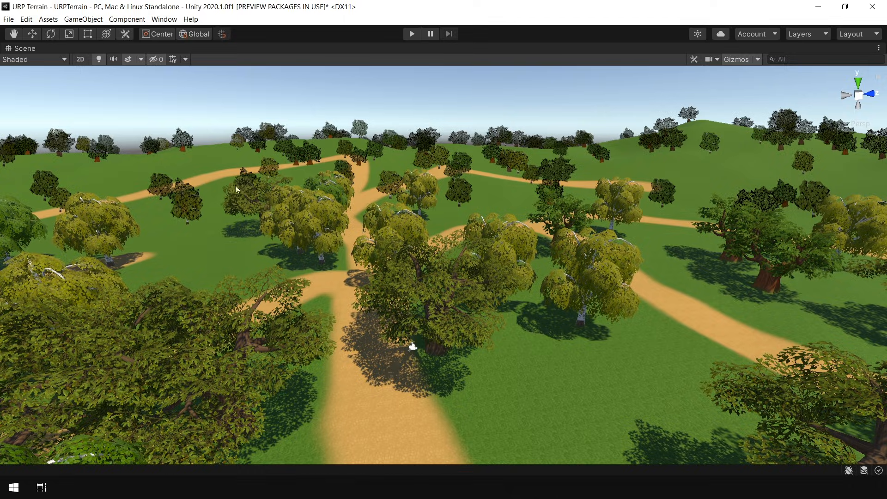
Turn on fog in the environment lighting settings and make it show in the Scene view
key("shift+space")
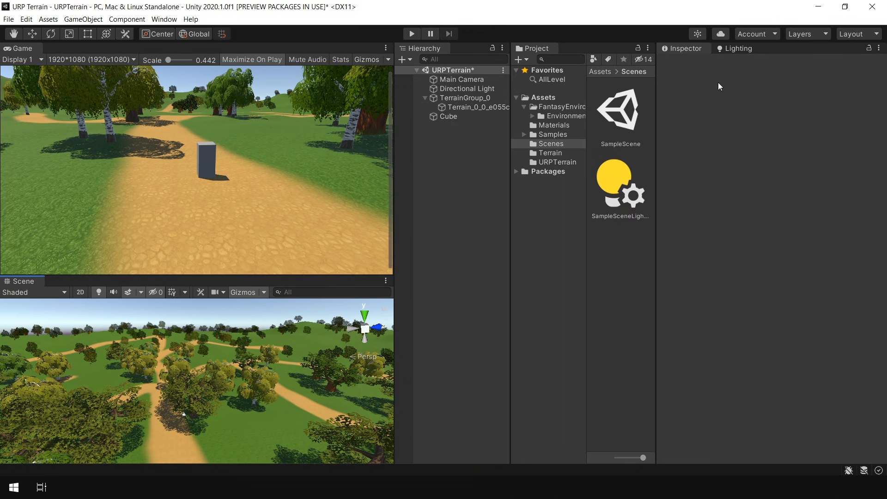
left_click(737, 49)
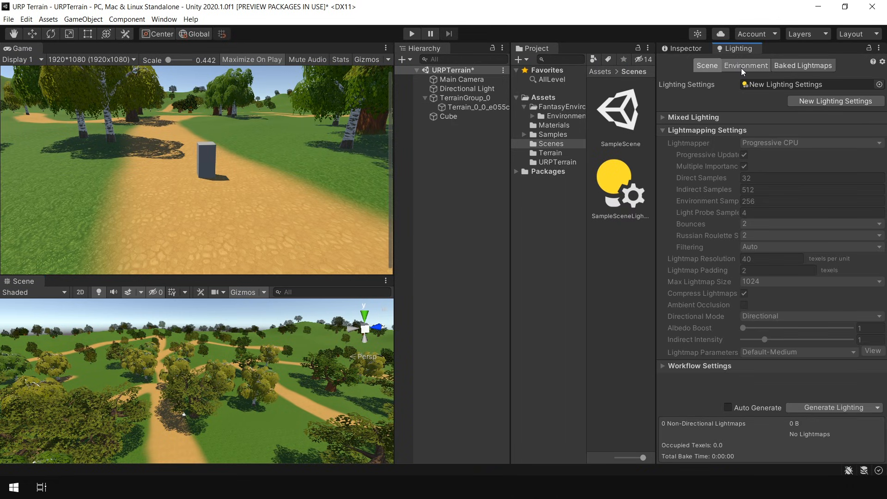
left_click(741, 67)
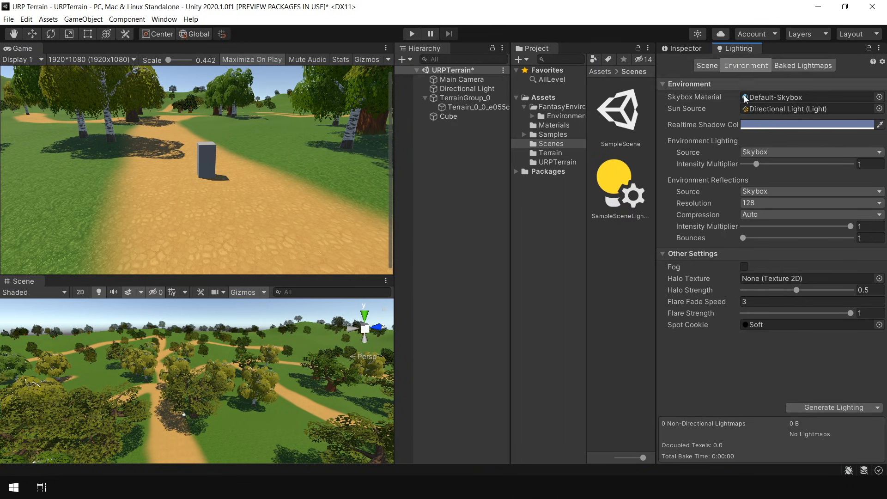
left_click(743, 267)
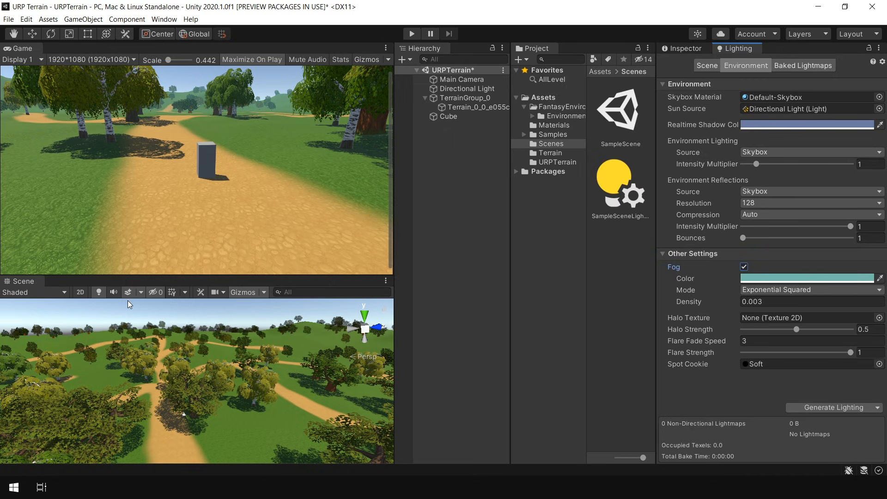
left_click(141, 292)
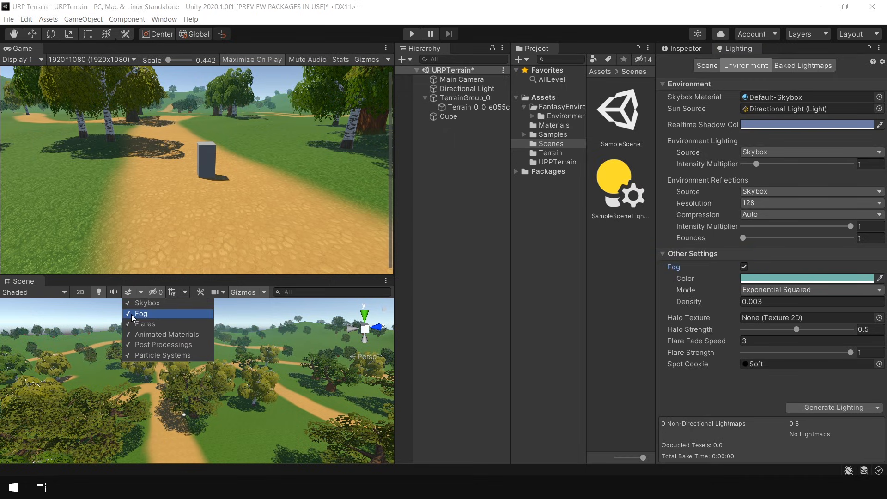
Set the fog color to light cyan 6DDFE0 and its density to 0.005
left_click(779, 278)
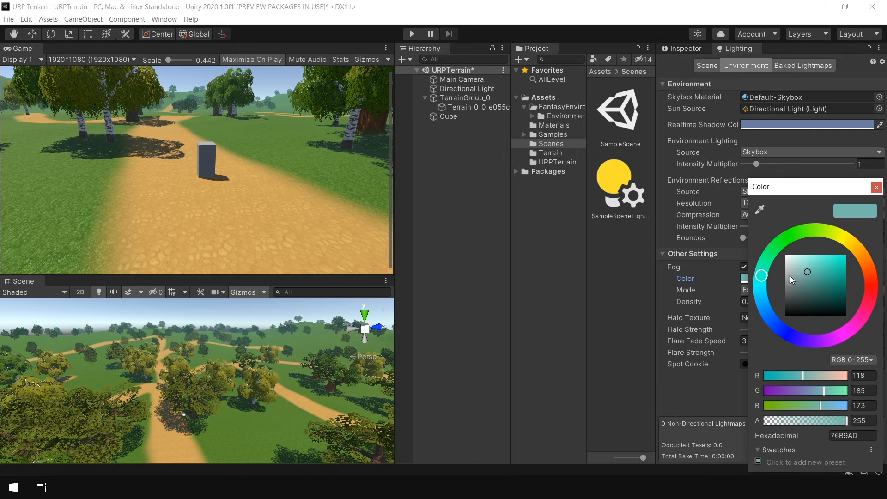
left_click(811, 270)
mouse_move(766, 277)
left_mouse_down()
mouse_move(763, 287)
mouse_move(817, 262)
left_mouse_up()
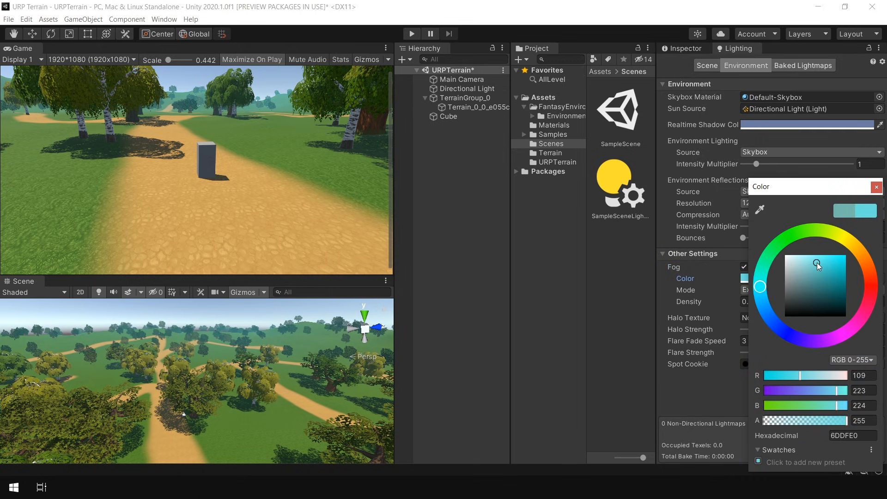
left_click(876, 187)
left_click(792, 299)
type(".005")
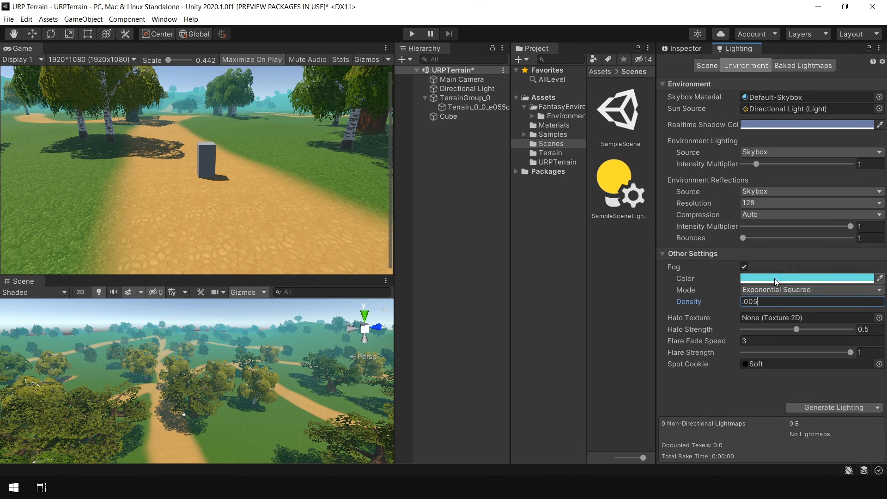
Mute the fog color to a grayish teal and check it over the terrain in the enlarged Scene view
left_click(774, 278)
left_click(803, 269)
left_click(876, 188)
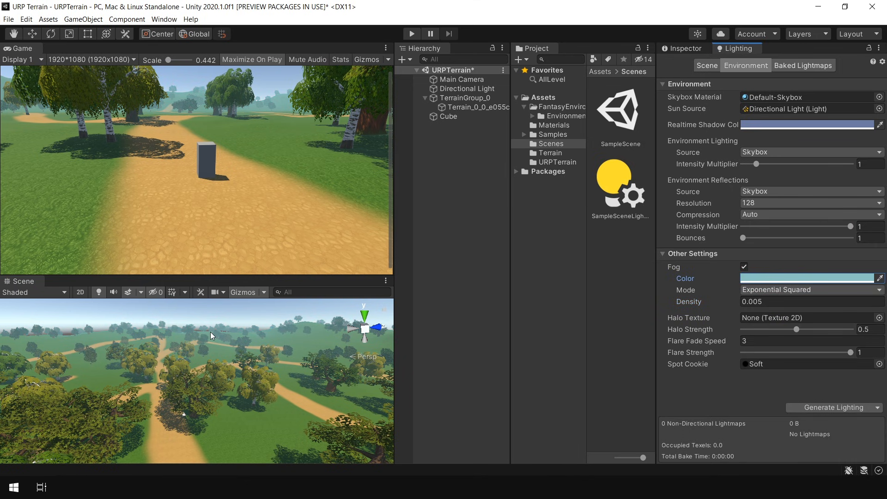
key("shift+space")
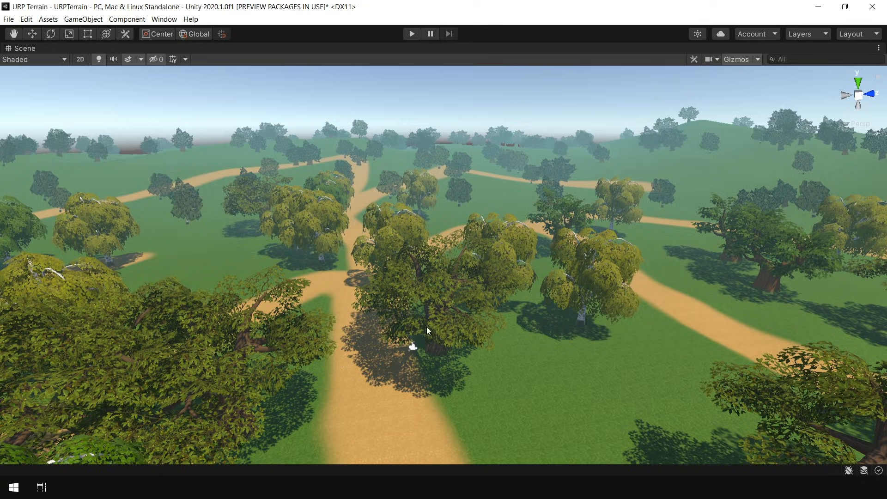
key("w")
right_click_drag(427, 329, 638, 267)
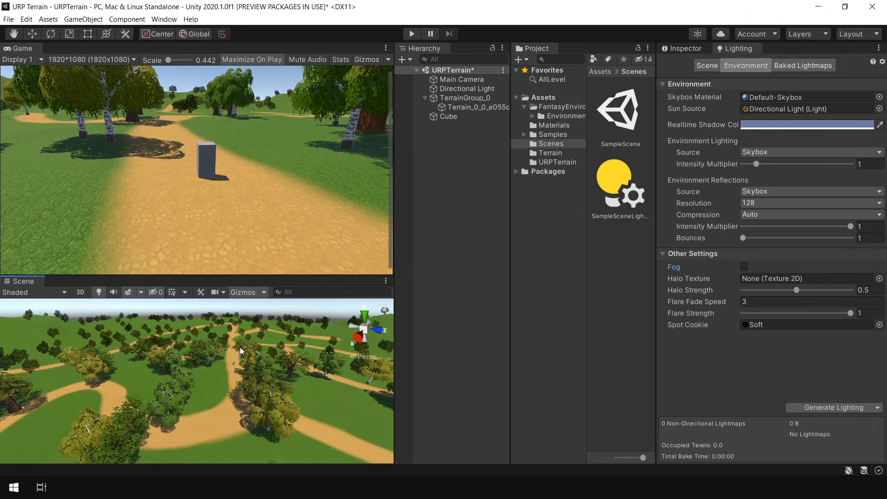
Set the terrain's Billboard Start distance to 500 and check the distant trees in the enlarged Scene view
left_click(218, 388)
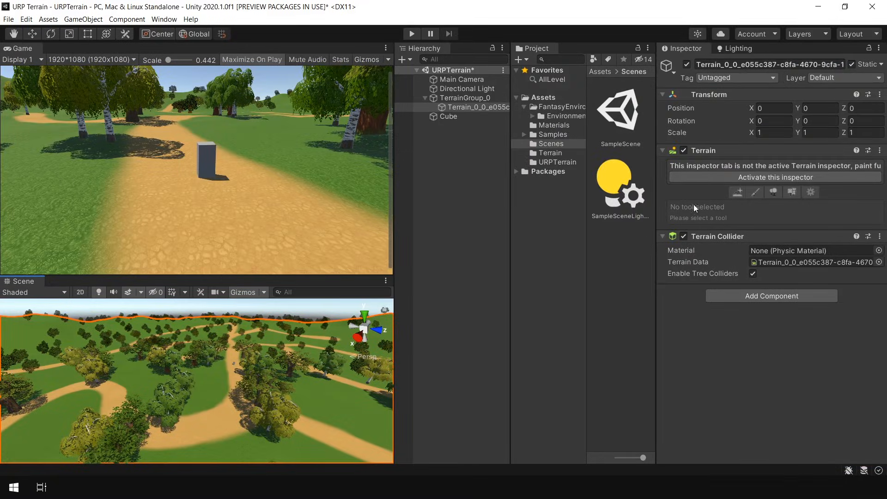
left_click(814, 179)
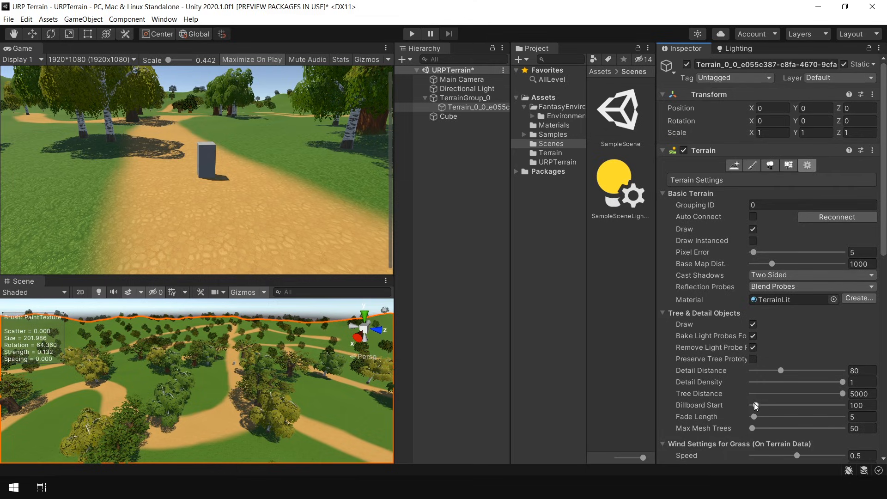
left_click(860, 405)
type("5")
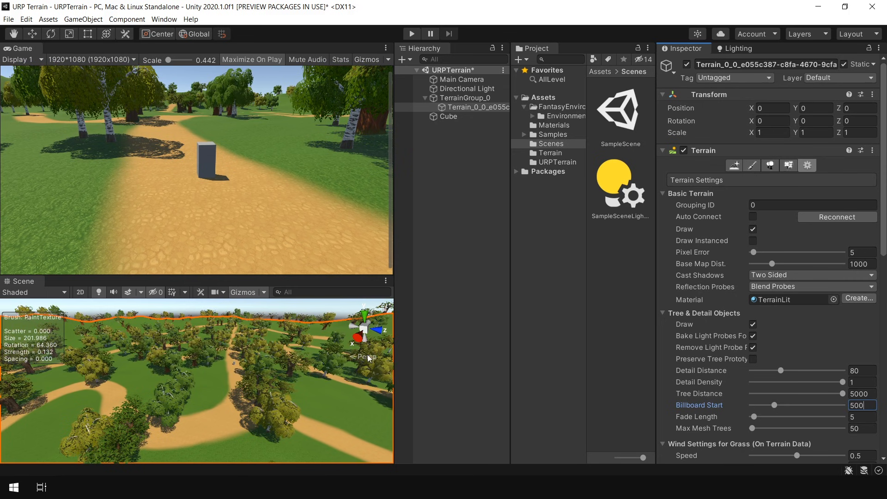
key("shift+space")
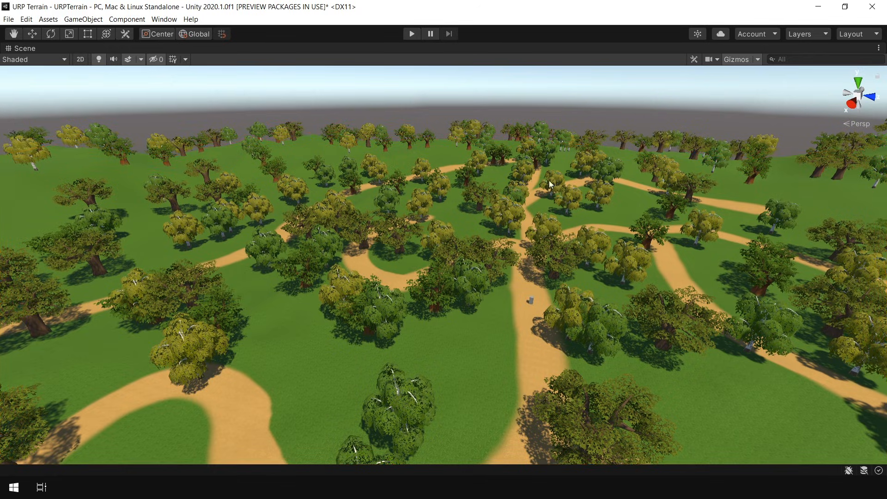
Erase the birch tree standing on the road at the junction
middle_click_drag(526, 246, 512, 186)
middle_click_drag(512, 186, 486, 180)
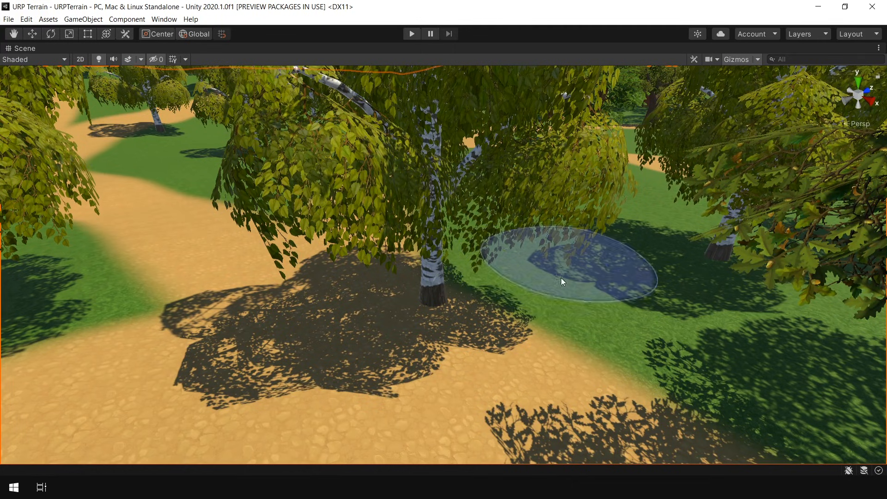
left_click(432, 297, "shift")
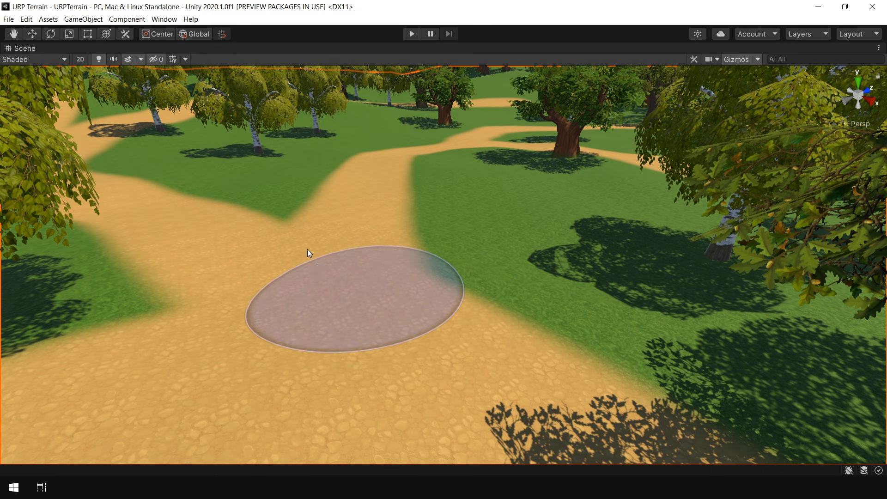
scroll(409, 270, "down", 5)
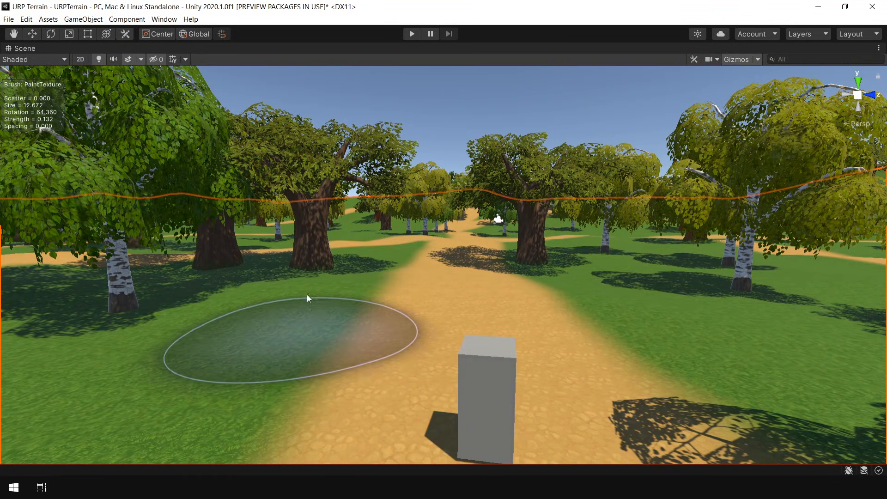
right_click_drag(301, 294, 574, 276)
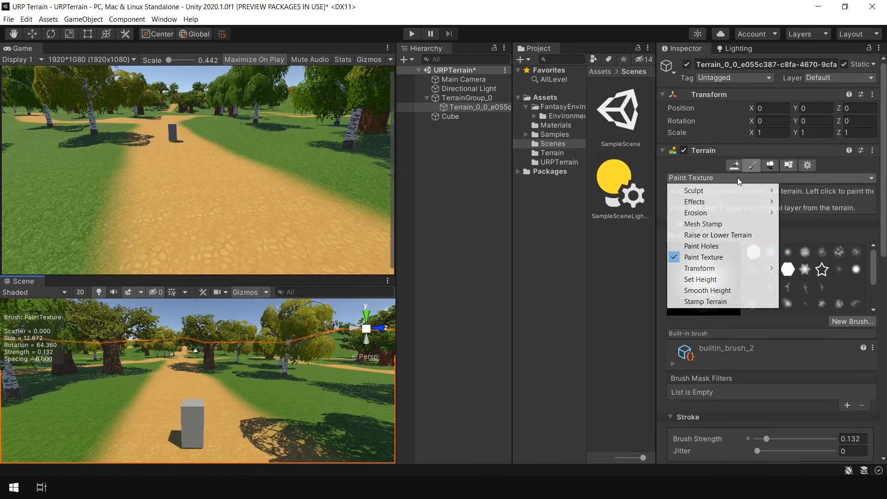
Raise low mounds in the grass along the road near the cube with the Raise or Lower Terrain tool
left_click(656, 224)
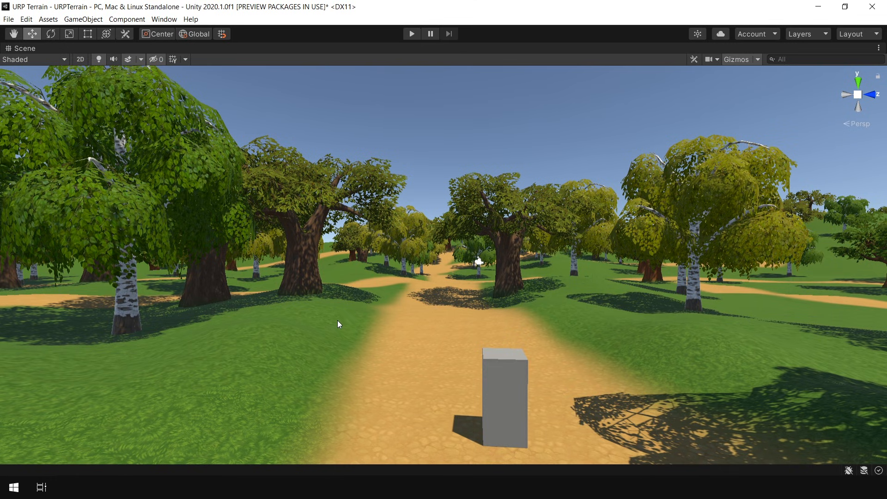
right_click_drag(428, 261, 513, 271)
key("shift+space")
Select the terrain and start the Paint Details tool
left_click(298, 386)
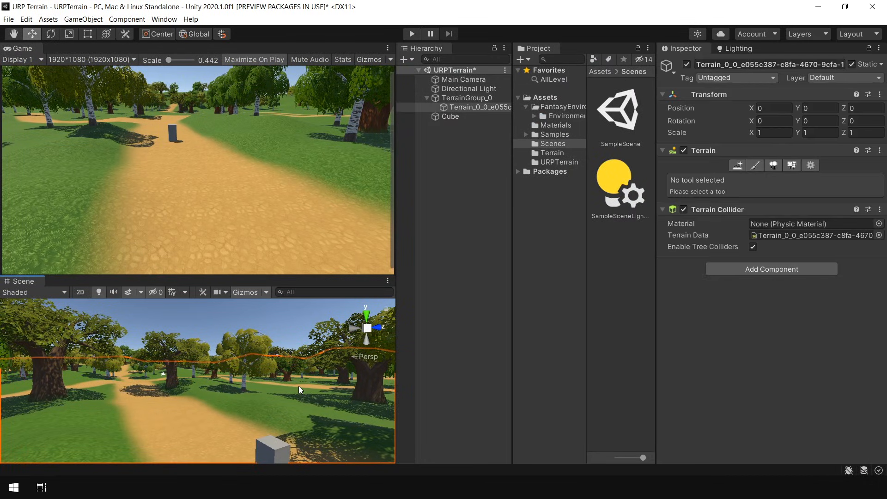
left_click(791, 165)
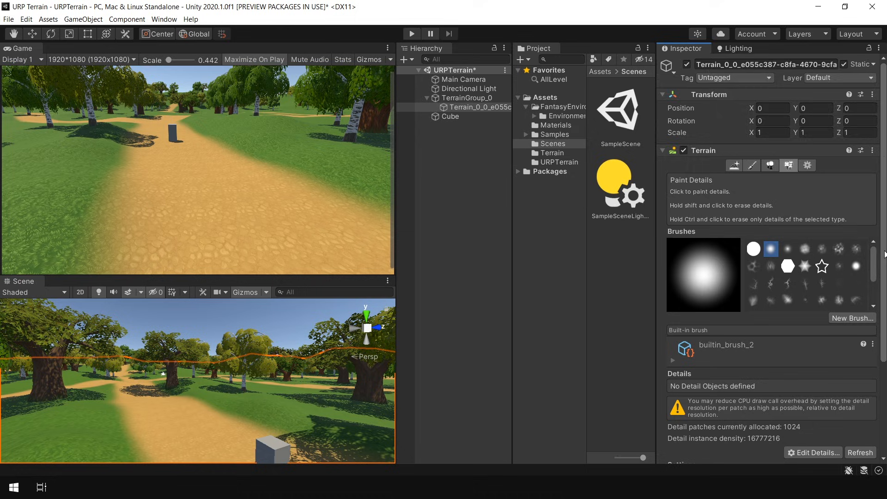
scroll(850, 337, "down", 5)
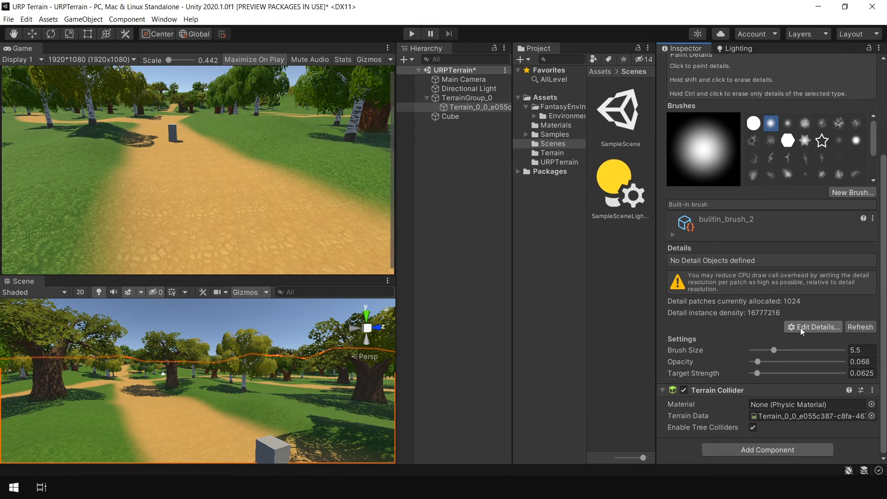
Start a new grass texture detail with Brush_Flower as its detail texture
left_click(809, 327)
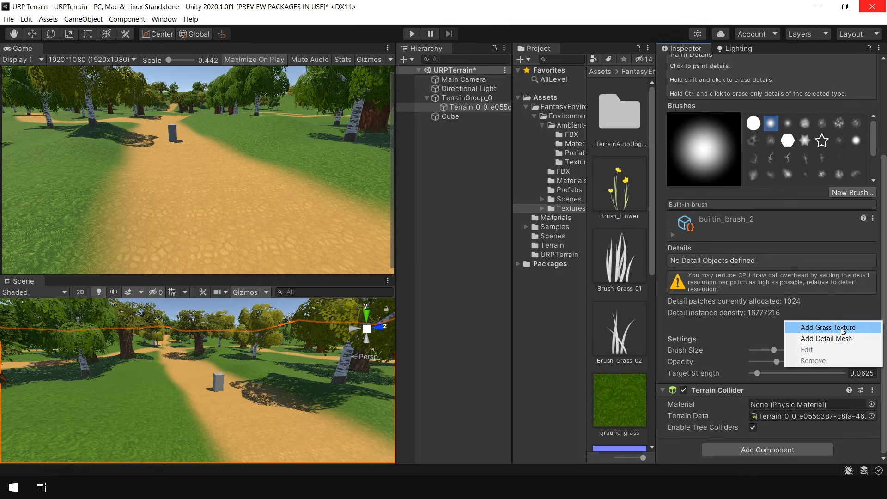
left_click(817, 328)
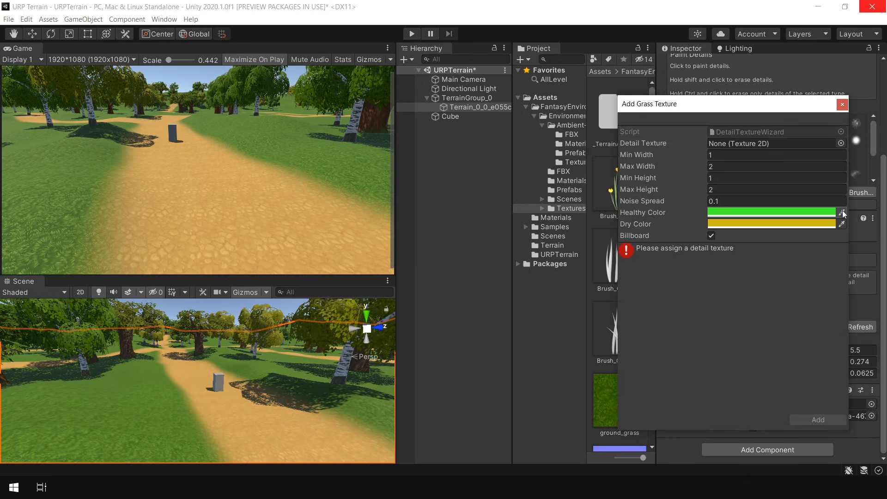
left_click(841, 143)
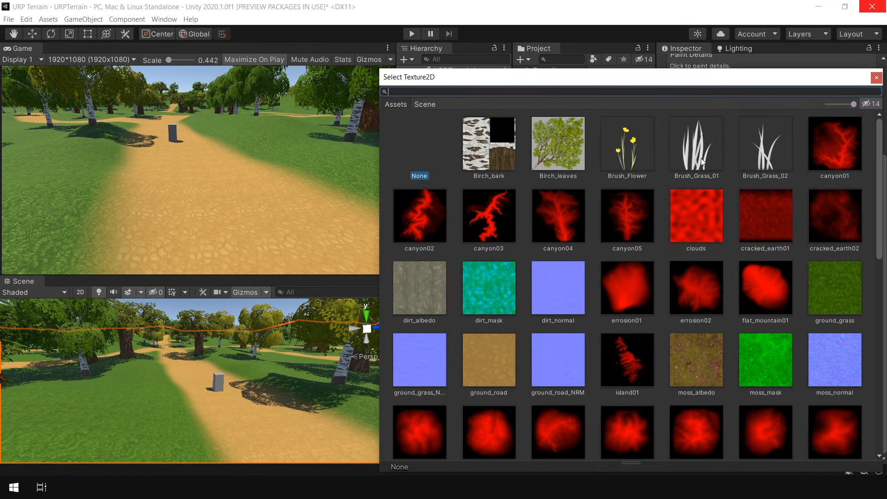
left_click(624, 151)
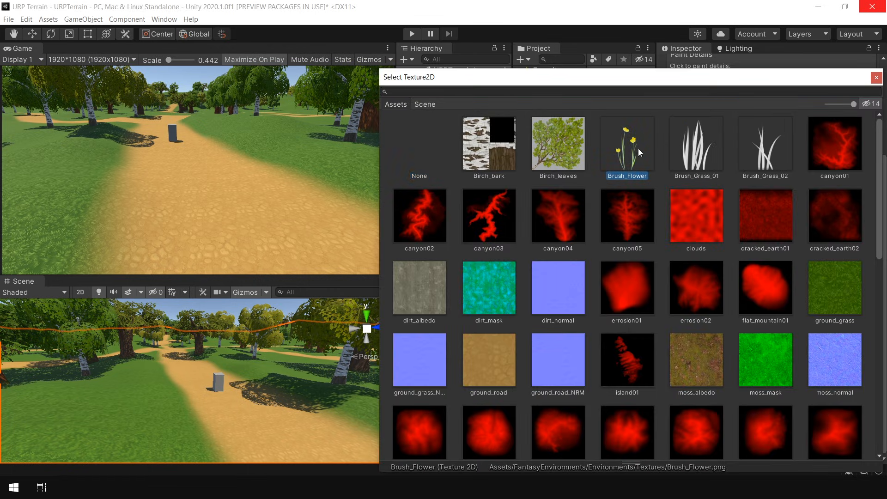
double_click(636, 154)
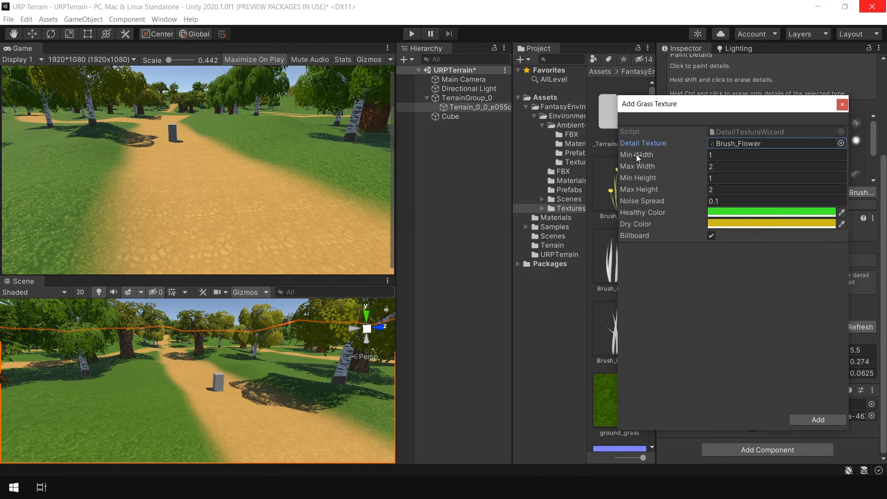
Set the flower detail's healthy color to light gray and its dry color to mid gray, and add it
left_click(745, 213)
mouse_move(781, 255)
left_mouse_down()
mouse_move(797, 261)
mouse_move(780, 270)
mouse_move(787, 285)
left_mouse_up()
left_click(873, 187)
left_click(772, 223)
left_click(875, 193)
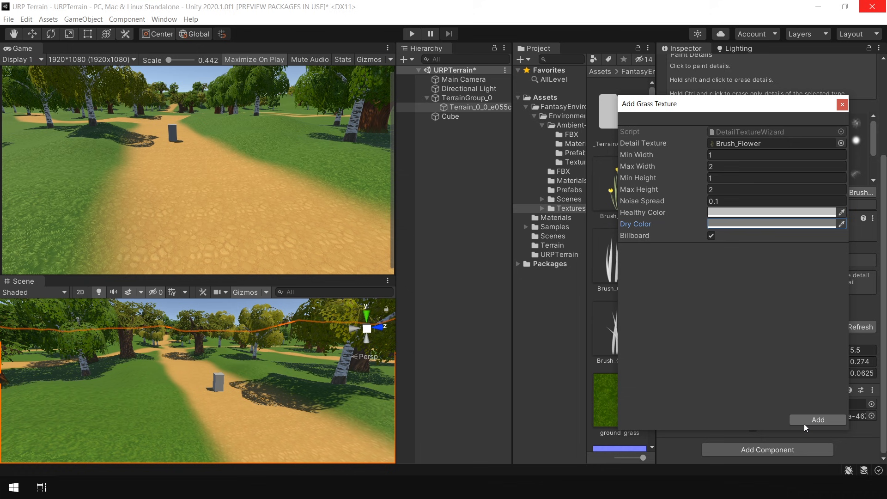
left_click(818, 420)
Paint a dense patch of yellow flowers on the grass beside the road near the cube
key("shift+space")
right_click_drag(400, 324, 324, 333)
mouse_move(339, 296)
left_mouse_down()
mouse_move(459, 274)
mouse_move(483, 278)
left_mouse_up()
right_click_drag(517, 316, 447, 336)
mouse_move(344, 344)
left_mouse_down()
mouse_move(505, 379)
mouse_move(531, 376)
left_mouse_up()
mouse_move(617, 328)
right_mouse_down()
mouse_move(572, 348)
mouse_move(563, 333)
mouse_move(614, 299)
mouse_move(510, 277)
right_mouse_up()
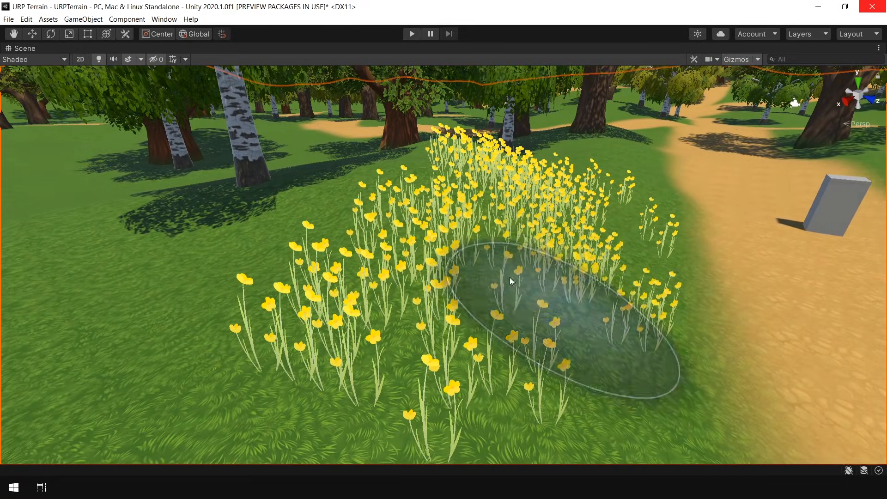
Edit the flower detail so it uses the Brush_Grass_01 texture
key("shift+space")
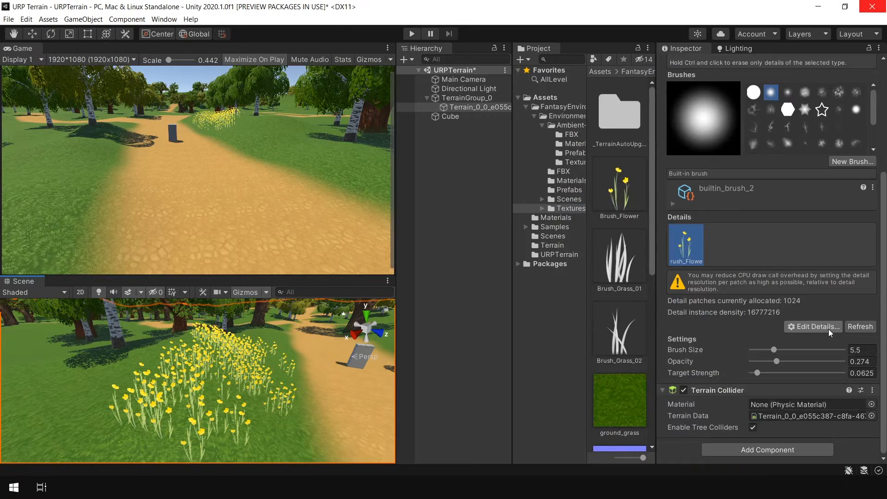
left_click(828, 329)
left_click(825, 348)
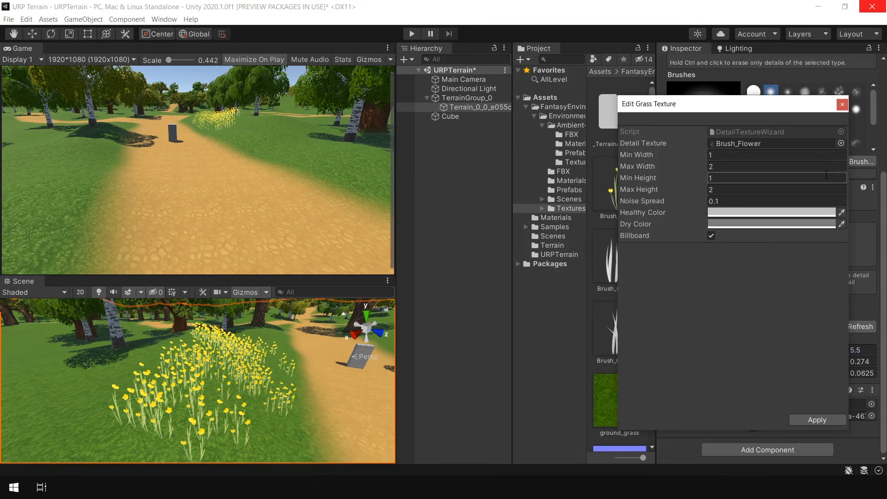
left_click(840, 143)
left_click(700, 171)
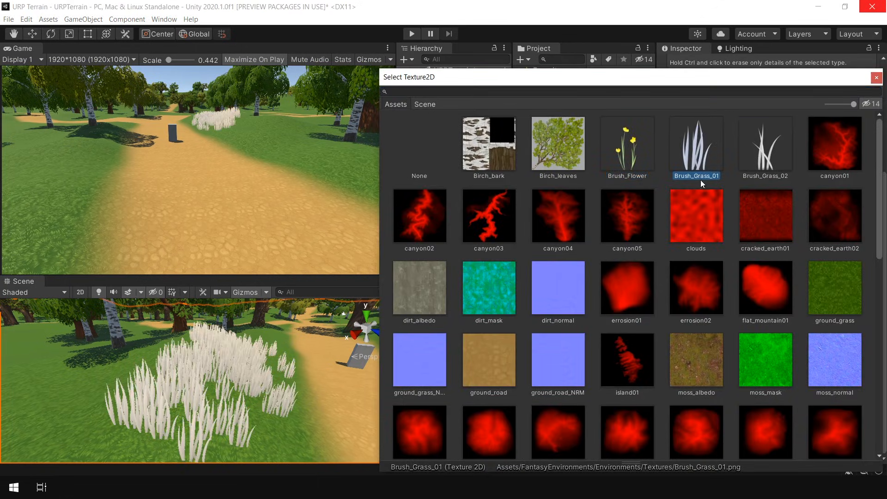
left_click(876, 78)
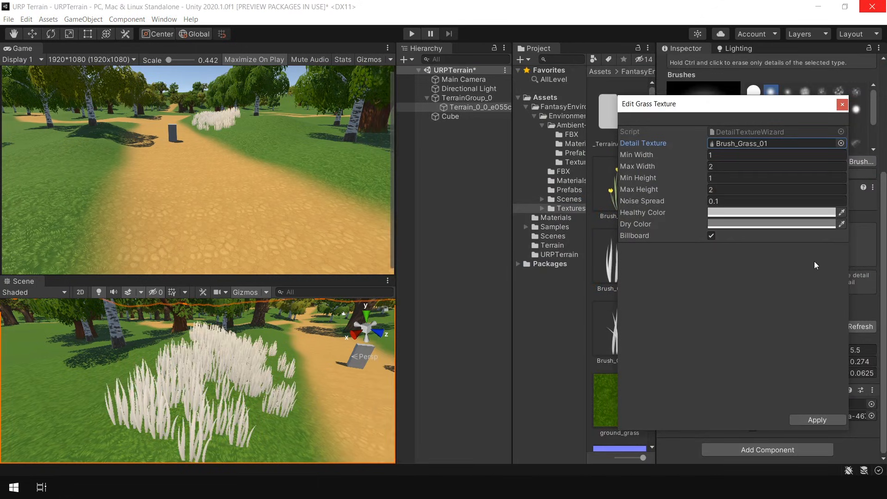
Try different dry and healthy color tints on the Brush_Grass_01 detail
left_click(762, 224)
mouse_move(818, 300)
left_mouse_down()
mouse_move(813, 309)
mouse_move(826, 311)
mouse_move(810, 309)
mouse_move(826, 299)
mouse_move(812, 311)
left_mouse_up()
left_click(736, 211)
mouse_move(813, 279)
left_mouse_down()
mouse_move(815, 265)
mouse_move(844, 273)
left_mouse_up()
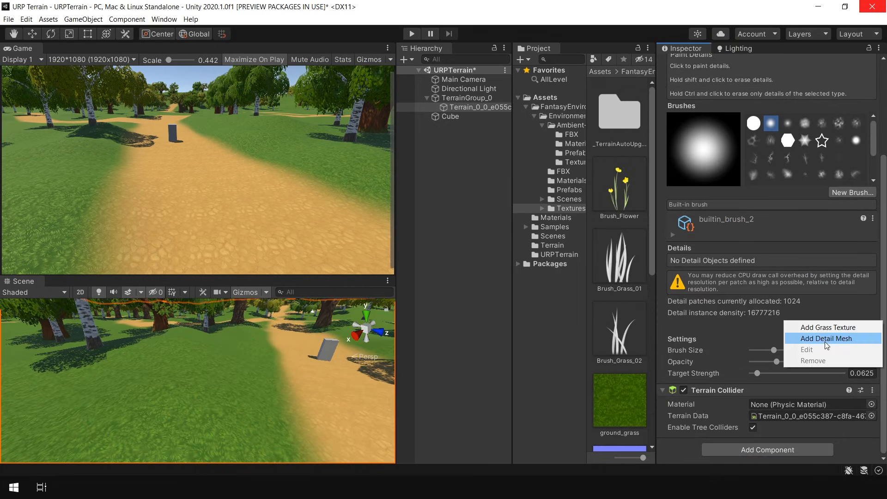
Start a new detail mesh using the Grass1PF prefab from the project assets
left_click(833, 340)
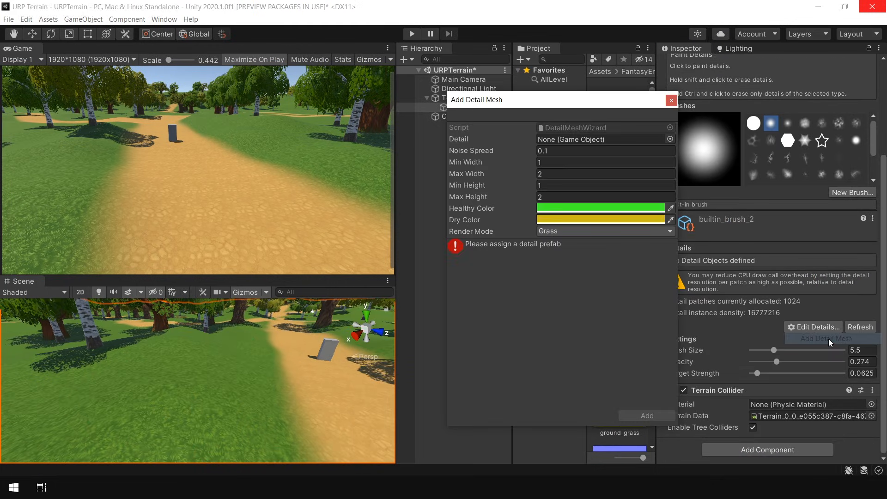
left_click(672, 139)
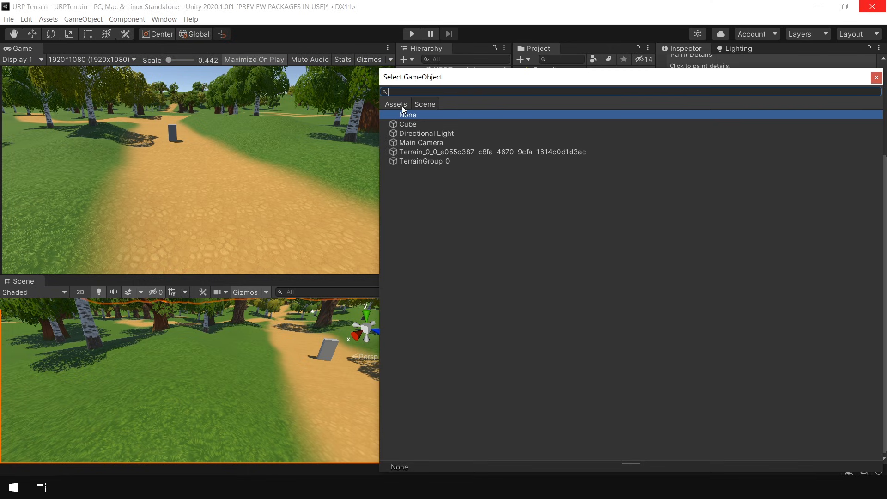
left_click(402, 105)
left_click(435, 310)
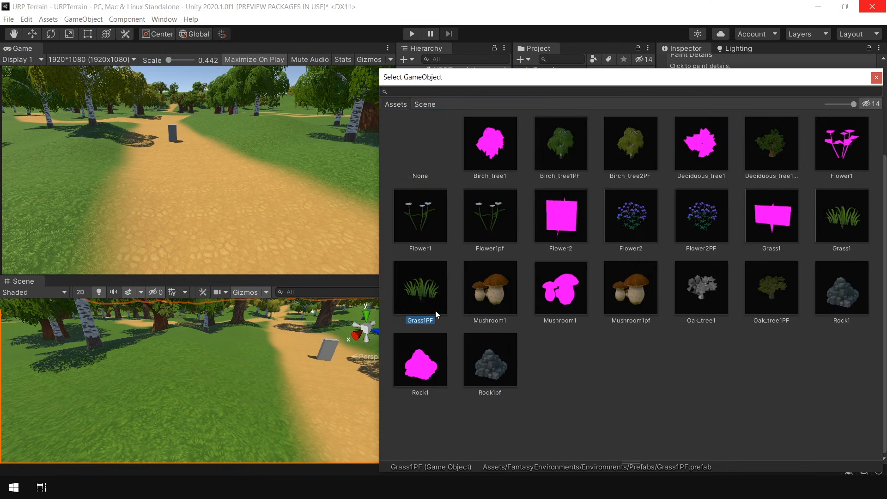
double_click(427, 291)
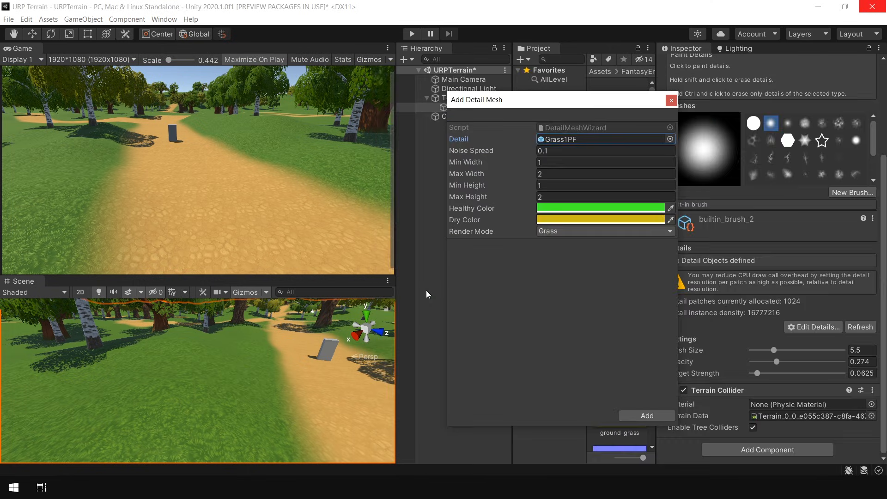
Set the Grass1PF detail's healthy color to light gray and dry color to bluish gray, and add it in Grass render mode
left_click(604, 209)
mouse_move(647, 274)
left_mouse_down()
mouse_move(634, 266)
mouse_move(645, 279)
left_mouse_up()
left_click(732, 187)
left_click(609, 220)
left_click(740, 187)
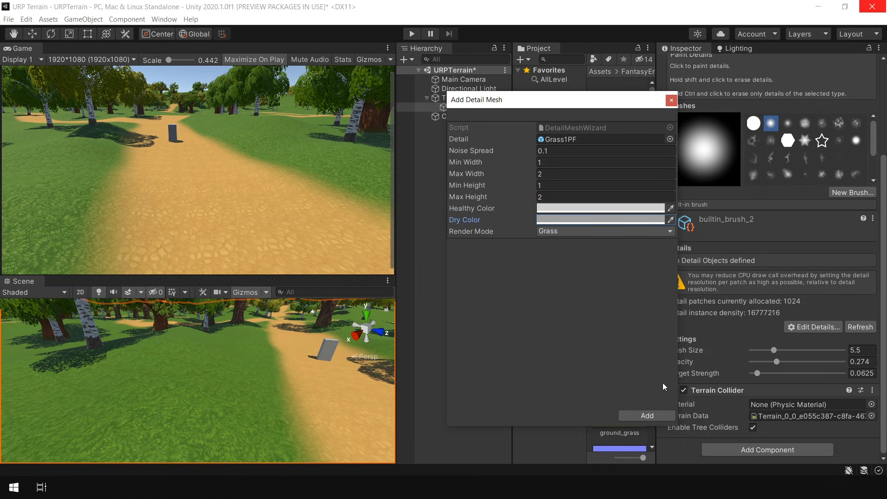
left_click(652, 414)
Paint a patch of Grass1PF on the ground beside the road near the cube
key("shift+space")
mouse_move(396, 297)
left_mouse_down()
mouse_move(521, 210)
mouse_move(585, 229)
left_mouse_up()
right_click_drag(584, 230, 700, 259)
right_click_drag(739, 339, 498, 285)
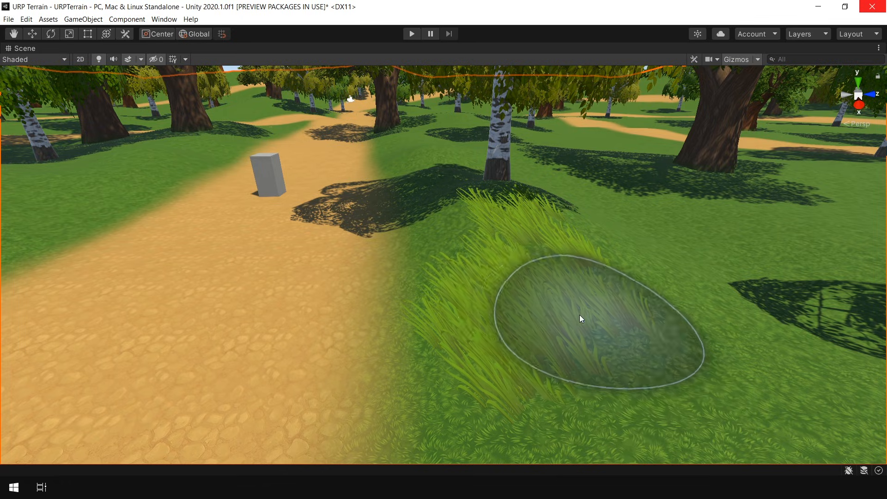
key("shift+space")
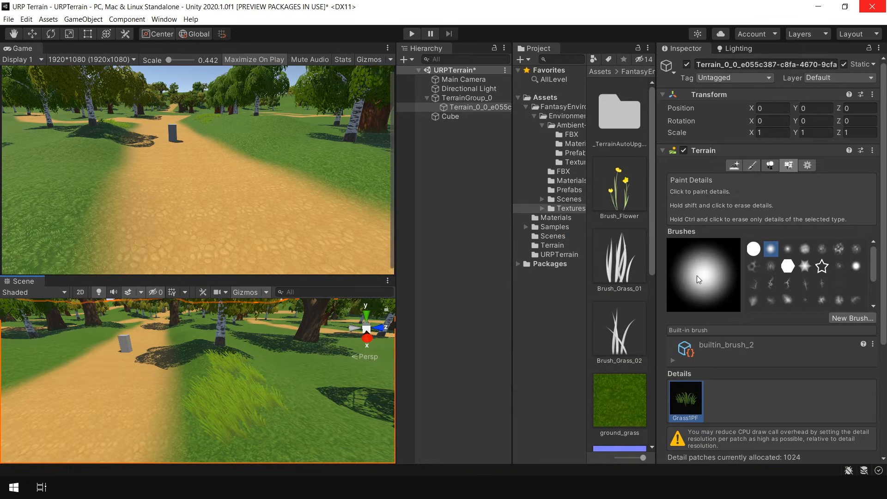
Set the terrain's grass wind bending to 0.2
left_click(808, 164)
scroll(883, 277, "down", 5)
left_click_drag(884, 318, 884, 336)
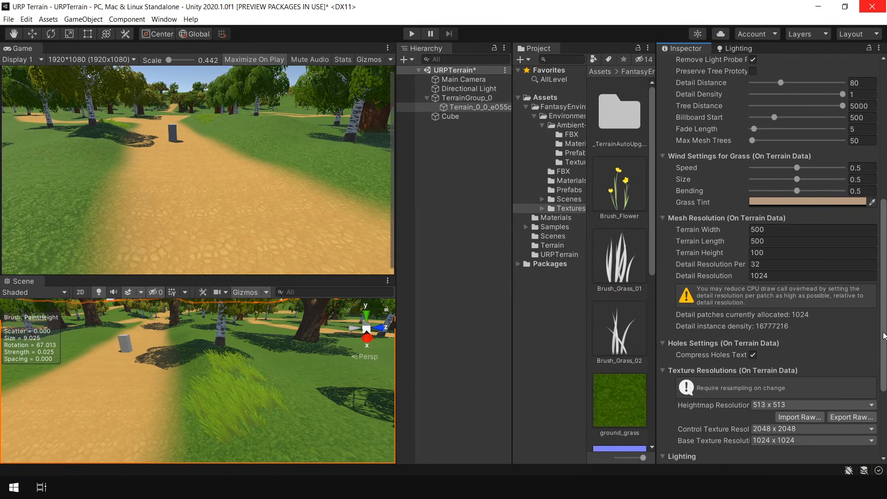
left_click(865, 191)
type(".")
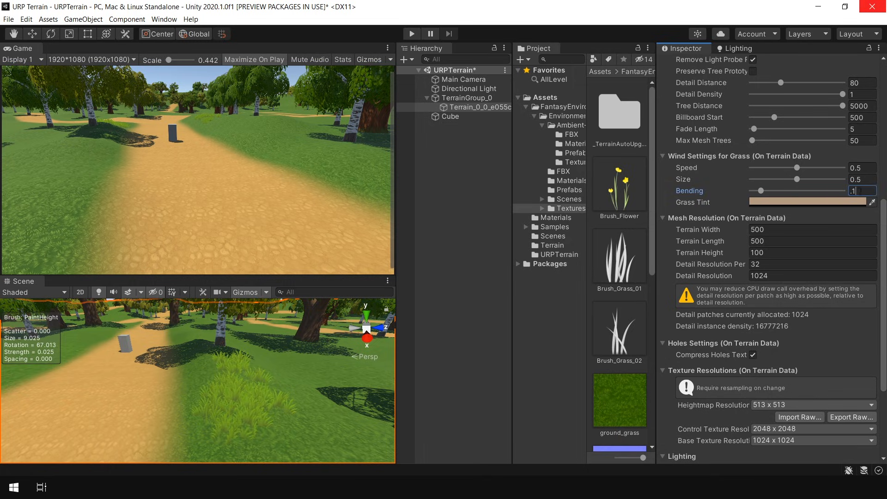
type("2")
left_click(460, 348)
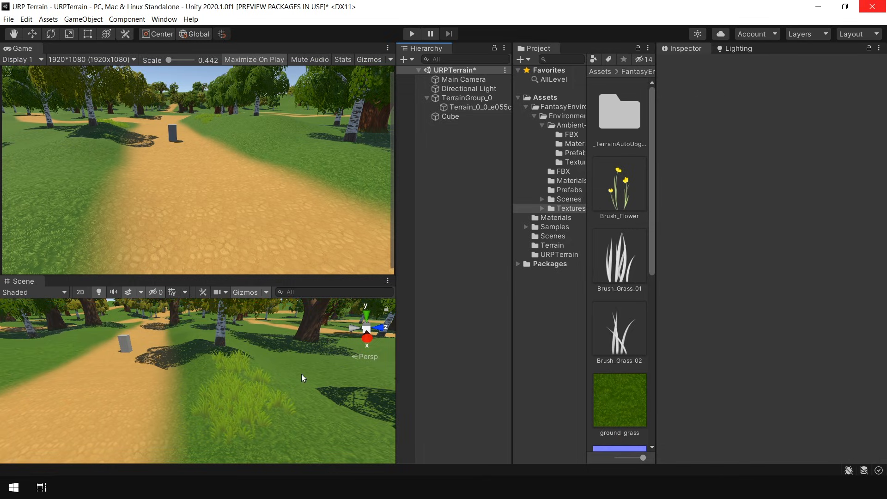
Sample the Grass1PF detail's dry color from the green ground in the scene and set its healthy color to light gray
key("shift+space")
middle_click_drag(301, 319, 477, 309)
mouse_move(477, 309)
right_mouse_down()
mouse_move(505, 329)
mouse_move(443, 313)
right_mouse_up()
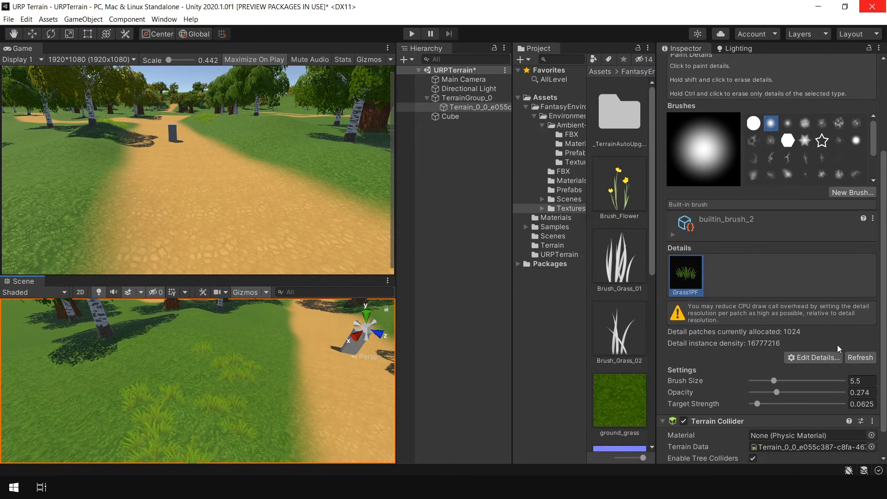
left_click(814, 358)
left_click(821, 380)
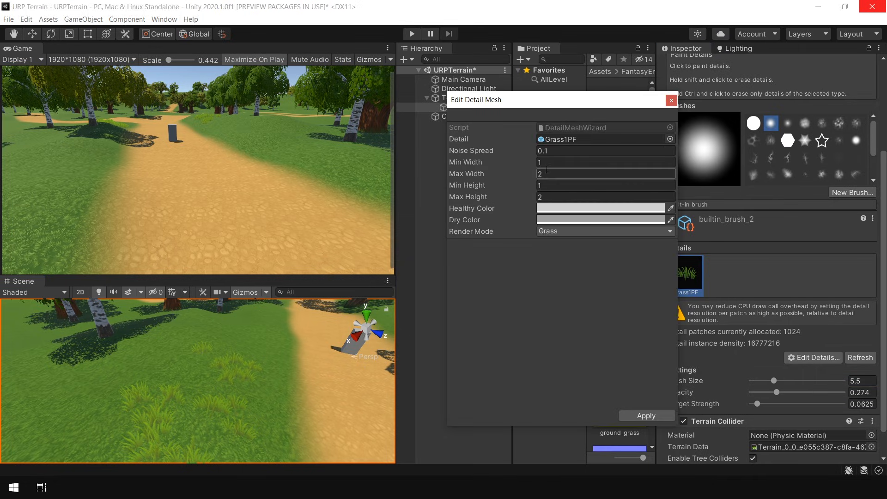
left_click(569, 211)
left_click_drag(603, 267, 600, 256)
left_click(558, 219)
left_click(614, 209)
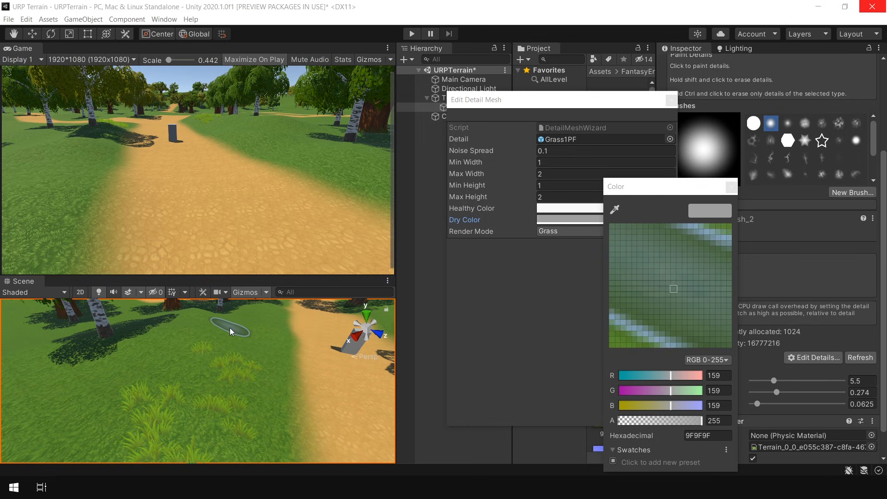
left_click(230, 328)
left_click(730, 187)
left_click(592, 209)
left_click_drag(670, 260, 630, 265)
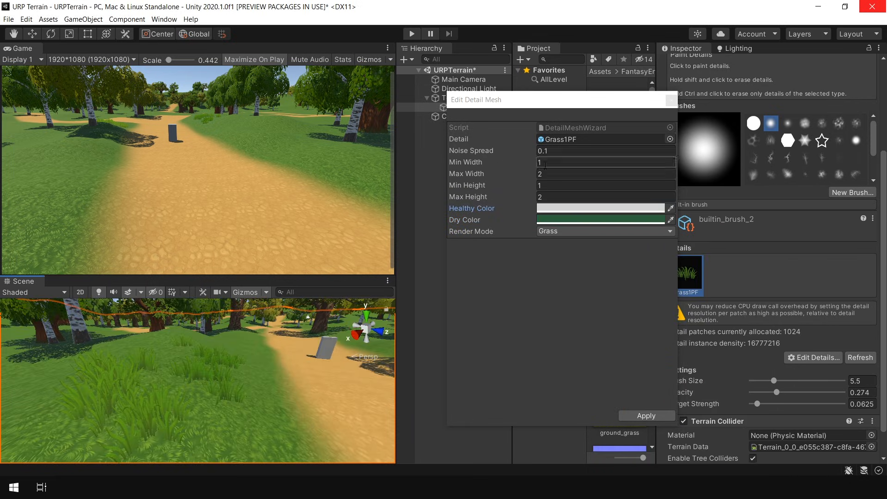
Set the Grass1PF detail's noise spread to 0.7 and maximum width and height to 1, fine-tune its size range, and adjust the dry color
mouse_move(465, 164)
left_mouse_down()
mouse_move(502, 166)
mouse_move(465, 169)
left_mouse_up()
left_click(548, 174)
type("1")
left_click(548, 163)
left_click(549, 151)
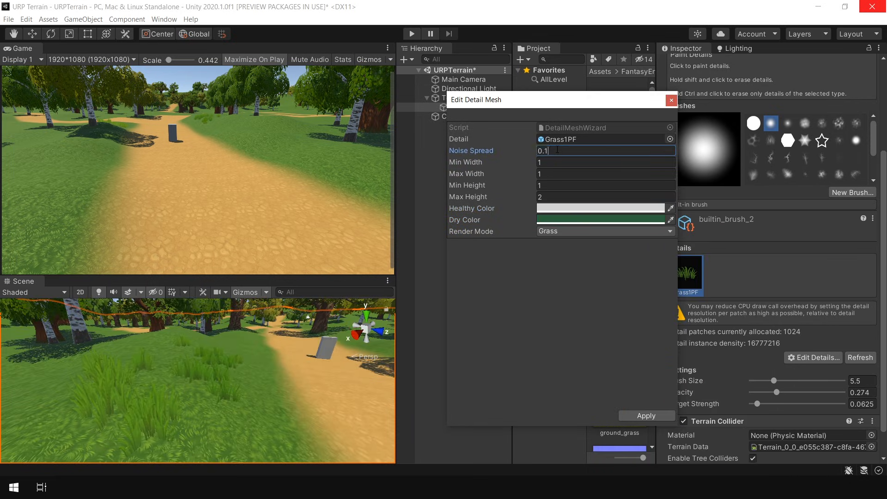
type("0.7")
left_click(548, 196)
type("1")
left_click_drag(518, 186, 516, 186)
left_click_drag(512, 198, 518, 187)
left_click_drag(529, 200, 535, 206)
left_click_drag(495, 175, 503, 178)
left_click(601, 220)
left_click(667, 279)
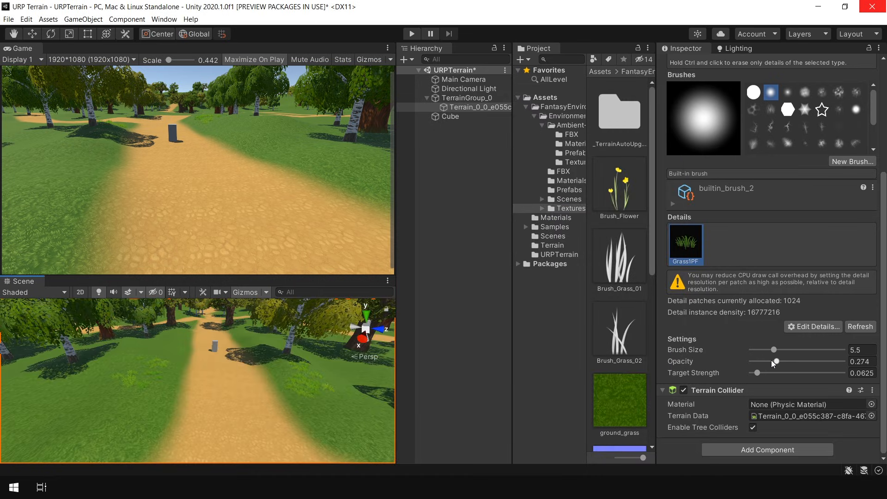
Set the detail brush size to 10.3 and opacity to 0.052, and erase the existing grass patches beside the road
left_click_drag(771, 359, 757, 362)
left_click_drag(774, 350, 785, 349)
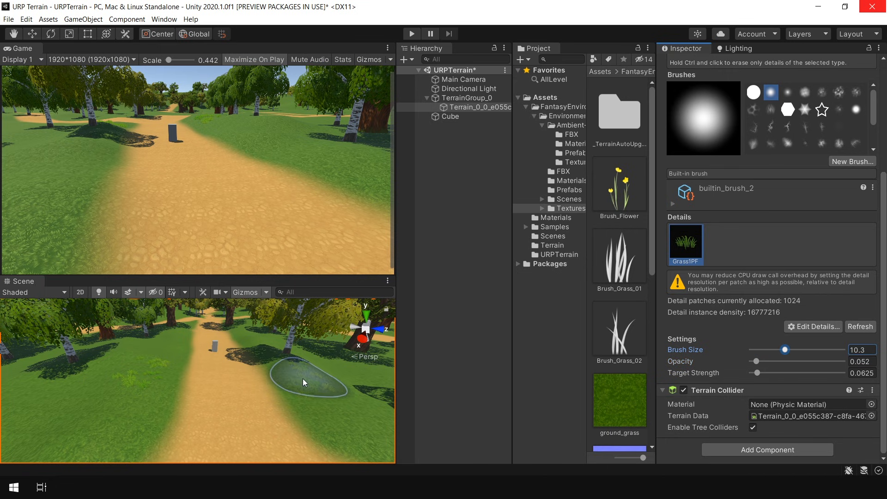
key("shift+space")
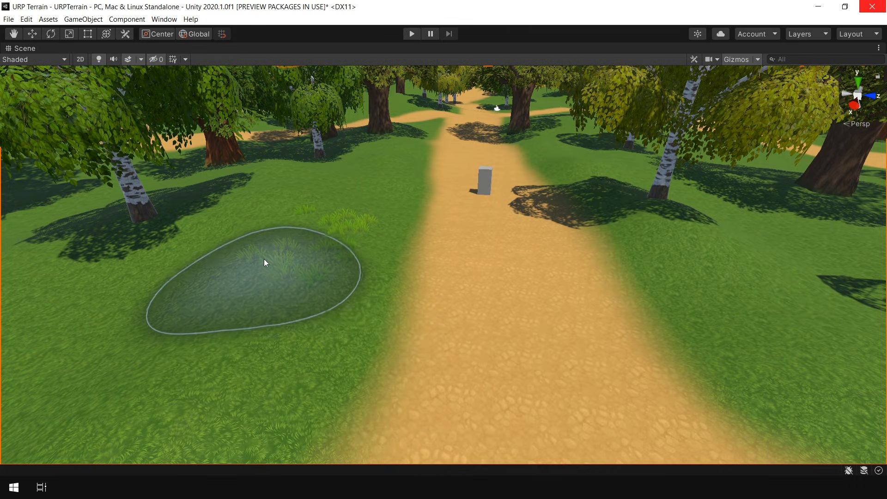
mouse_move(327, 234)
left_mouse_down("shift")
mouse_move(348, 225)
mouse_move(339, 213)
mouse_move(306, 215)
mouse_move(304, 223)
left_mouse_up("shift")
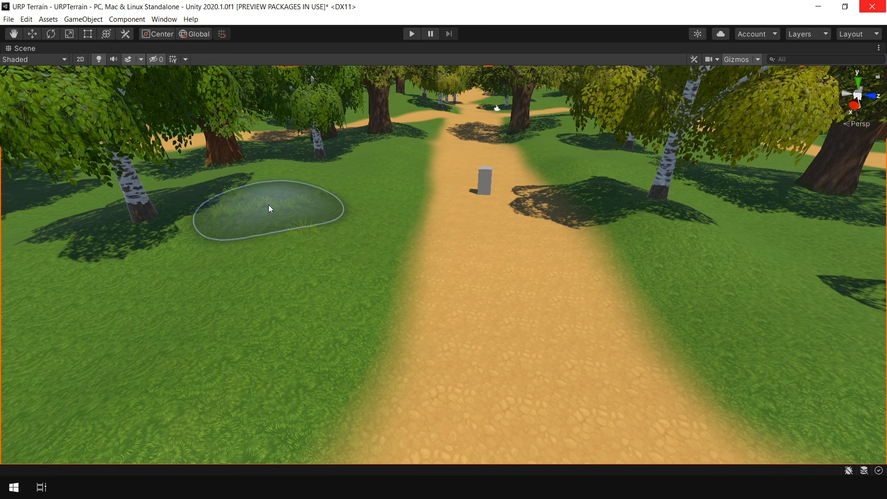
Paint scattered Grass1PF clumps on the ground between the trees and alongside the roads
scroll(276, 289, "down", 4)
mouse_move(647, 291)
right_mouse_down()
mouse_move(362, 267)
mouse_move(333, 357)
mouse_move(760, 289)
mouse_move(566, 339)
right_mouse_up()
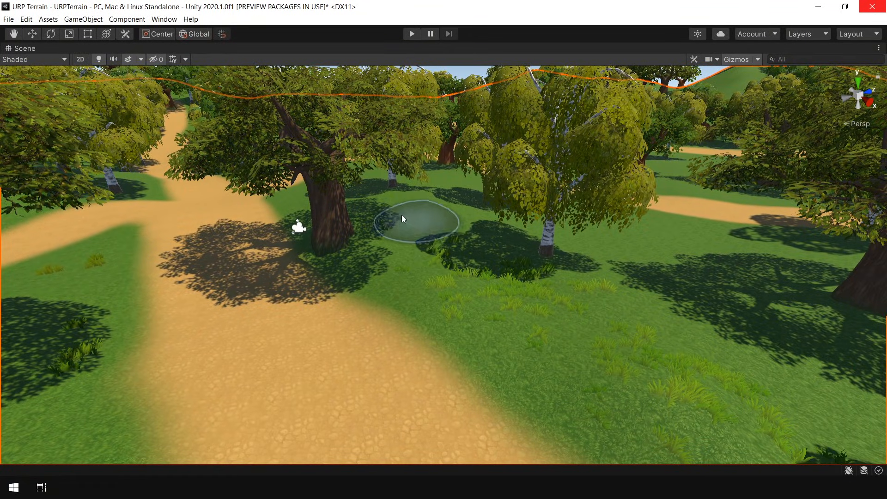
mouse_move(662, 291)
right_mouse_down()
mouse_move(602, 354)
mouse_move(464, 289)
mouse_move(531, 185)
mouse_move(543, 334)
mouse_move(317, 291)
right_mouse_up()
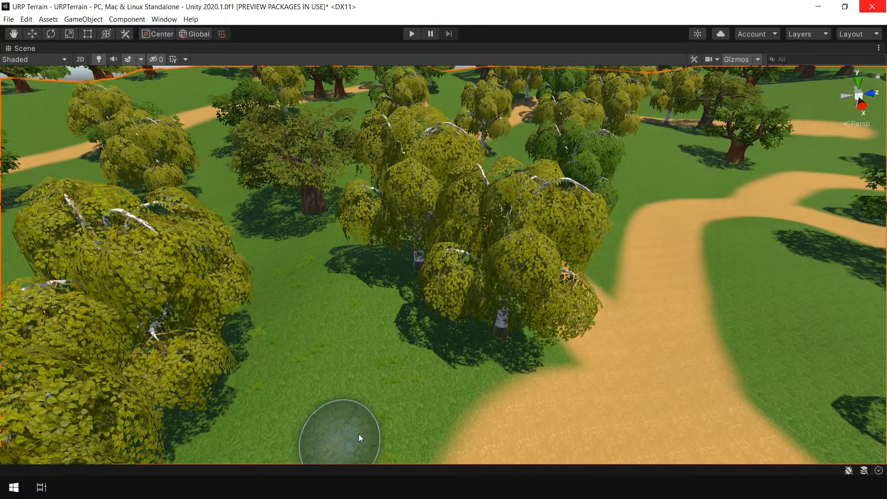
right_click_drag(358, 433, 559, 364)
left_click_drag(559, 364, 647, 259)
mouse_move(646, 259)
right_mouse_down()
mouse_move(434, 310)
mouse_move(366, 282)
right_mouse_up()
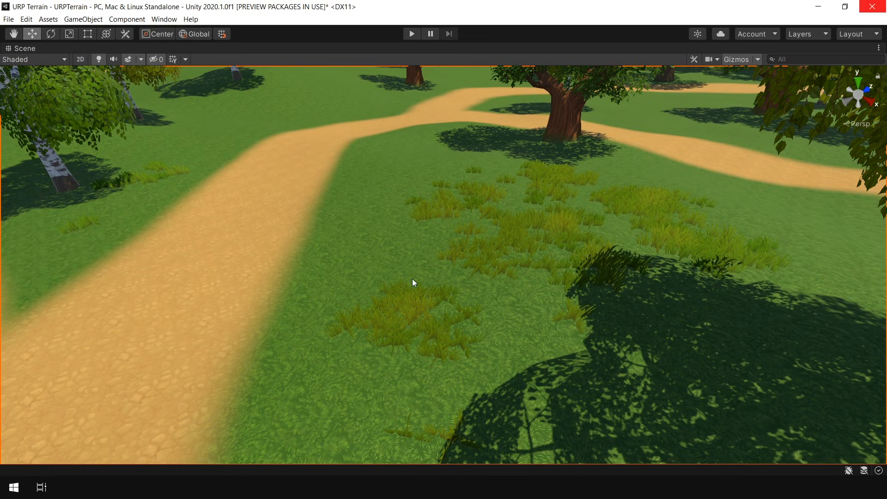
Change the terrain's wind grass tint to neutral gray 7E7E7E
key("shift+space")
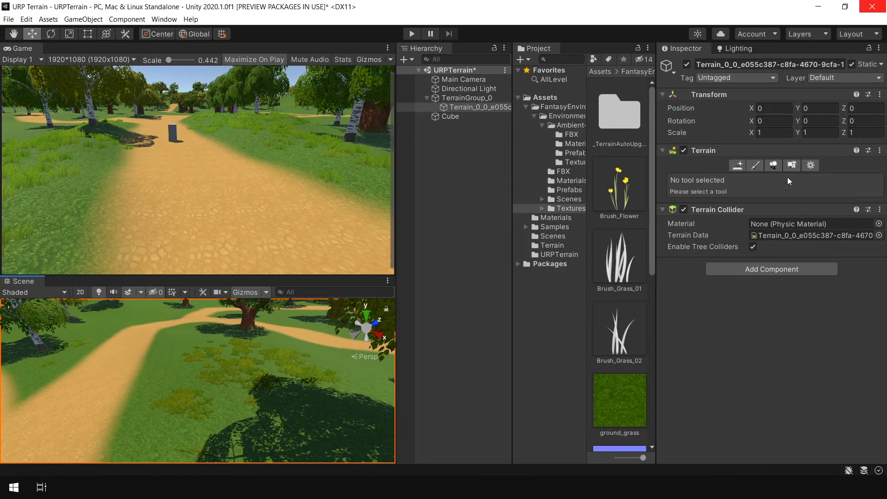
left_click(810, 165)
left_click_drag(884, 208, 883, 321)
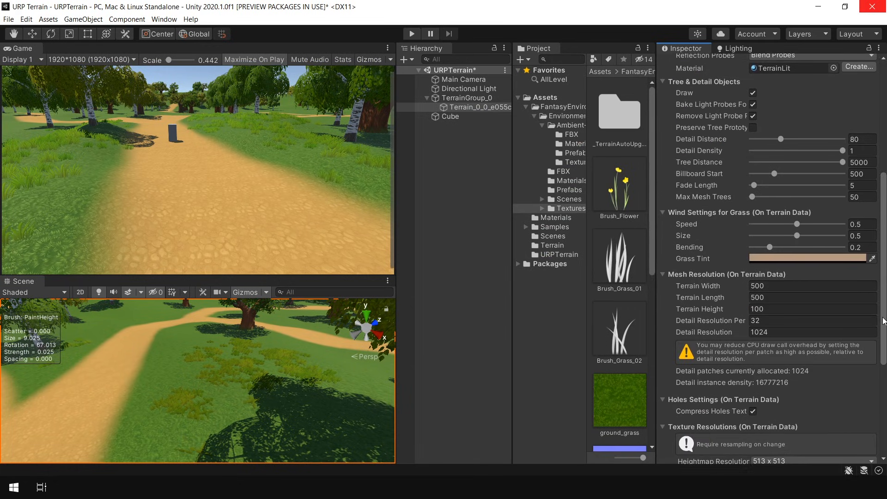
left_click(792, 258)
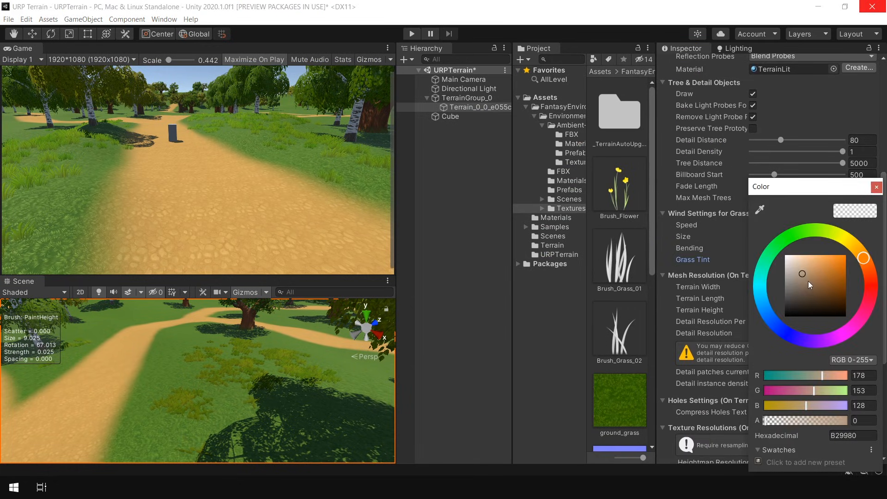
left_click_drag(808, 281, 771, 286)
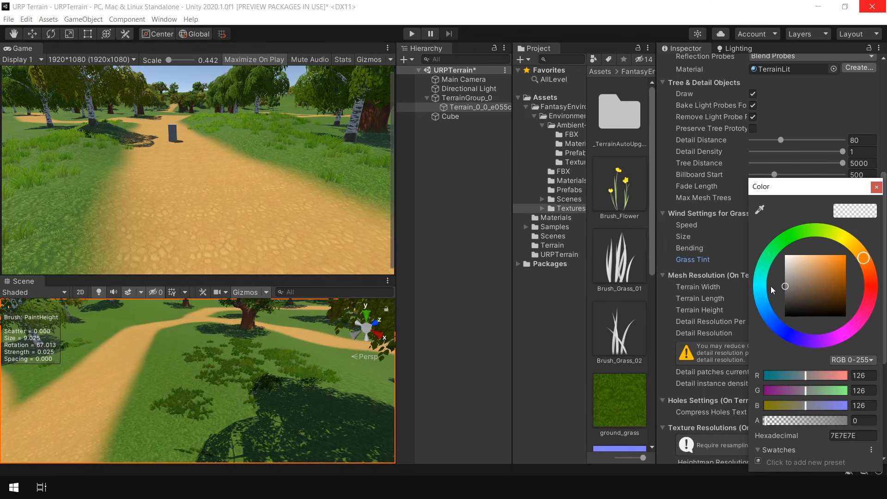
left_click(877, 187)
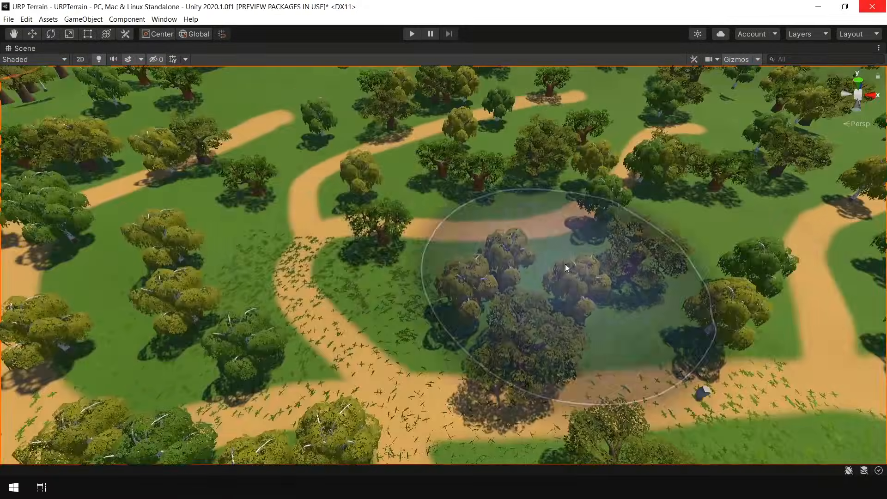
Paint Grass1PF over a wide area of the terrain with a brush size of 84.9, and reduce the detail brush size
scroll(435, 301, "up", 3)
left_click_drag(434, 303, 157, 231)
mouse_move(310, 285)
right_mouse_down()
mouse_move(356, 220)
mouse_move(206, 202)
right_mouse_up()
scroll(357, 220, "down", 10)
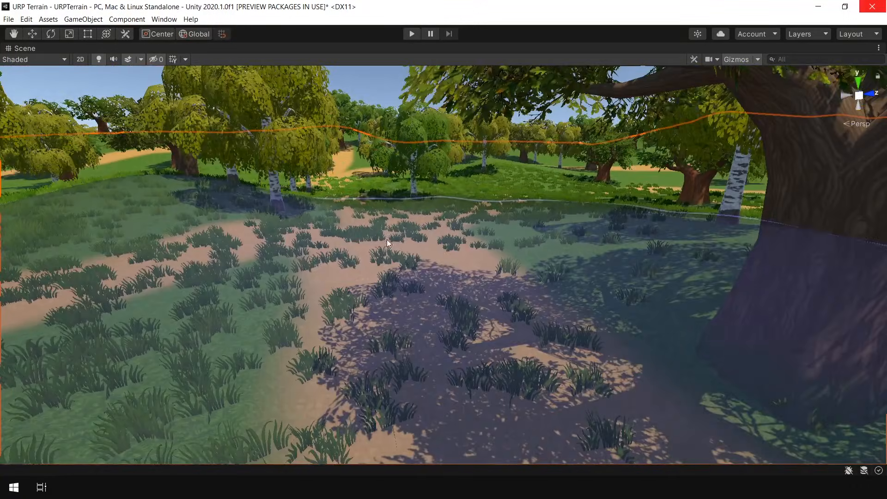
key("shift+space")
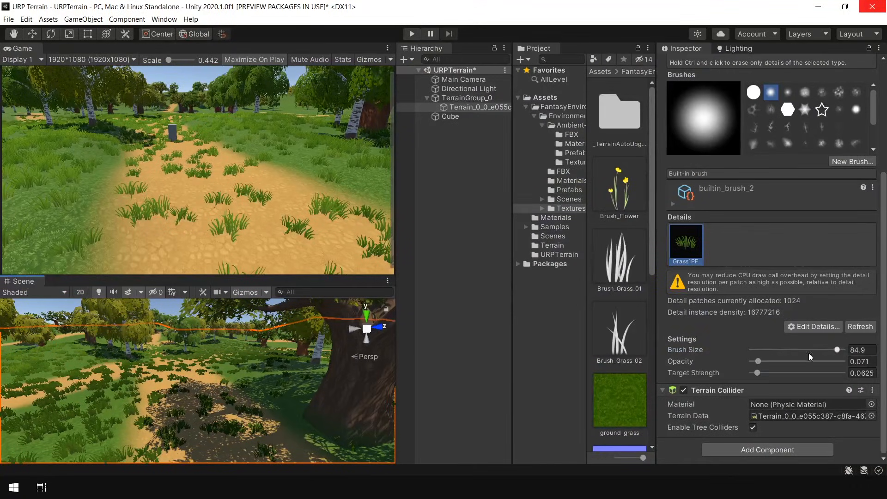
left_click_drag(808, 353, 772, 350)
key("shift+space")
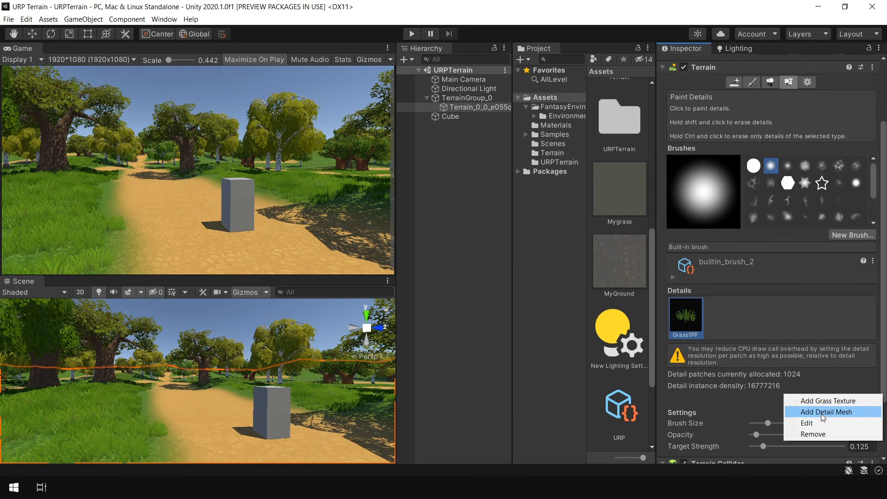
Add the Flower2PF prefab as a new detail mesh in Grass render mode
left_click(824, 412)
left_click(670, 139)
double_click(703, 217)
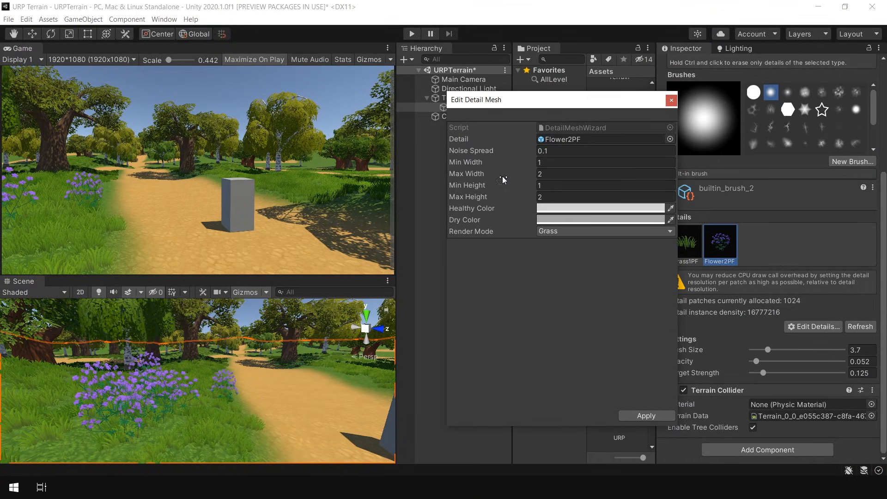
Adjust the Flower2PF detail's height and width range, lighten its healthy and dry colors, and slightly enlarge the detail brush
left_click_drag(502, 197, 490, 197)
mouse_move(497, 185)
left_mouse_down()
mouse_move(489, 192)
mouse_move(483, 163)
left_mouse_up()
left_click(574, 208)
left_click_drag(617, 265, 609, 254)
left_click(611, 220)
left_click_drag(648, 277, 649, 260)
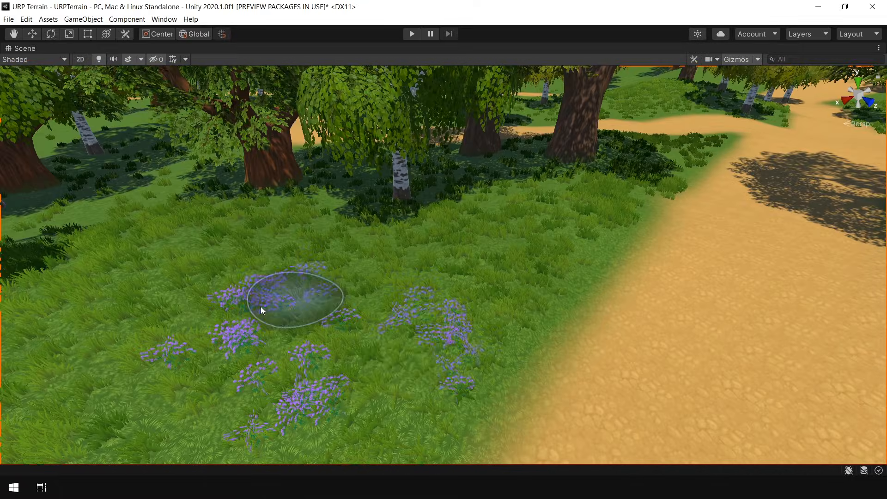
left_click_drag(768, 350, 775, 350)
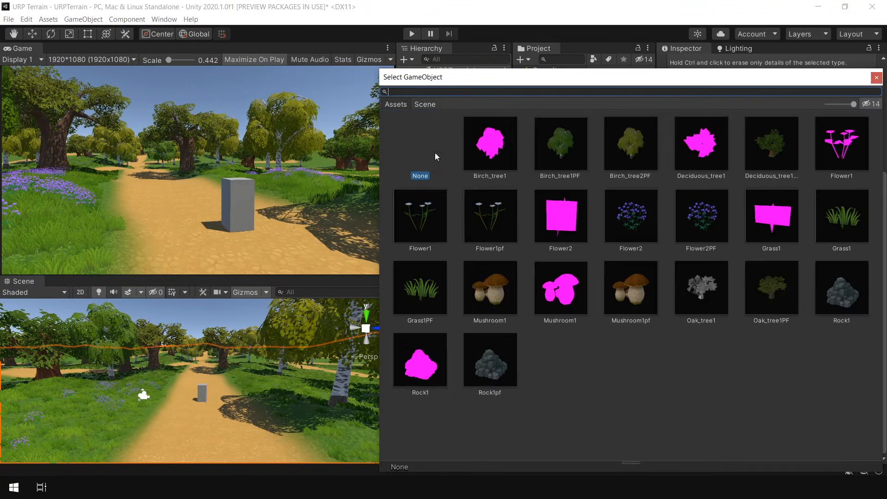
Add the Flower1pf prefab as a detail mesh in Grass render mode, with a maximum height of 1.5 and minimum width of 0.51
double_click(489, 216)
left_click(568, 230)
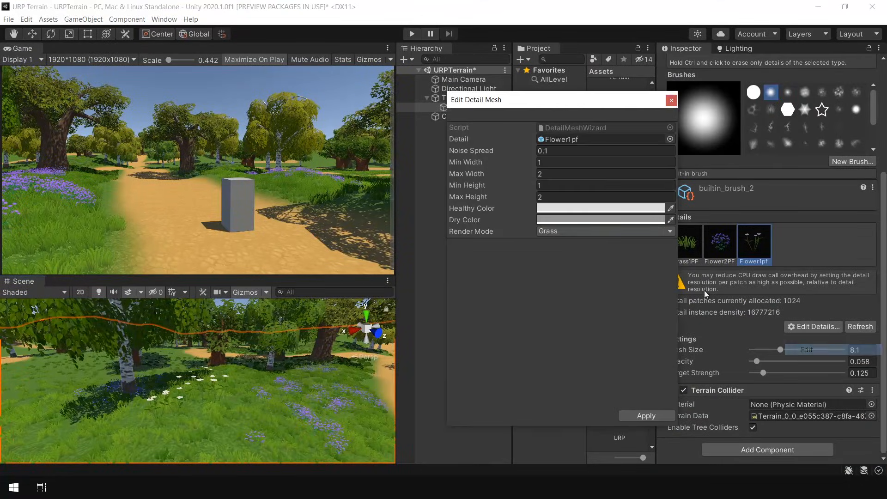
left_click(606, 197)
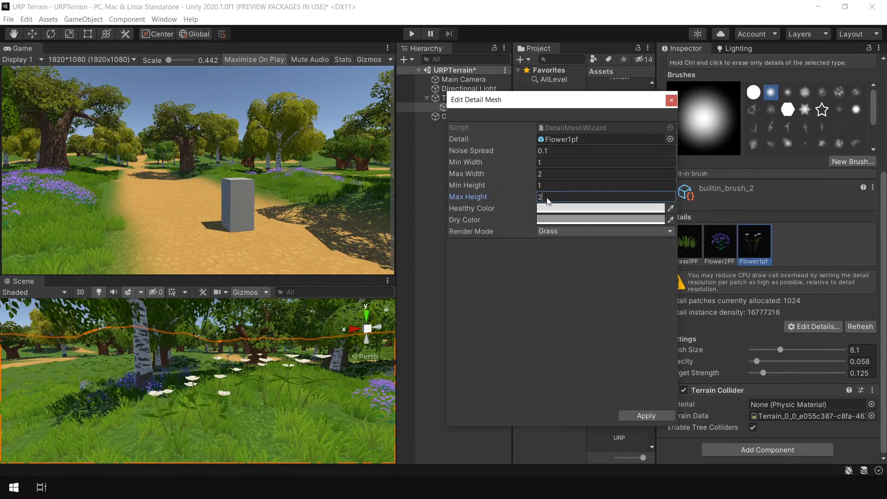
key("shift+Tab")
key("shift+Tab")
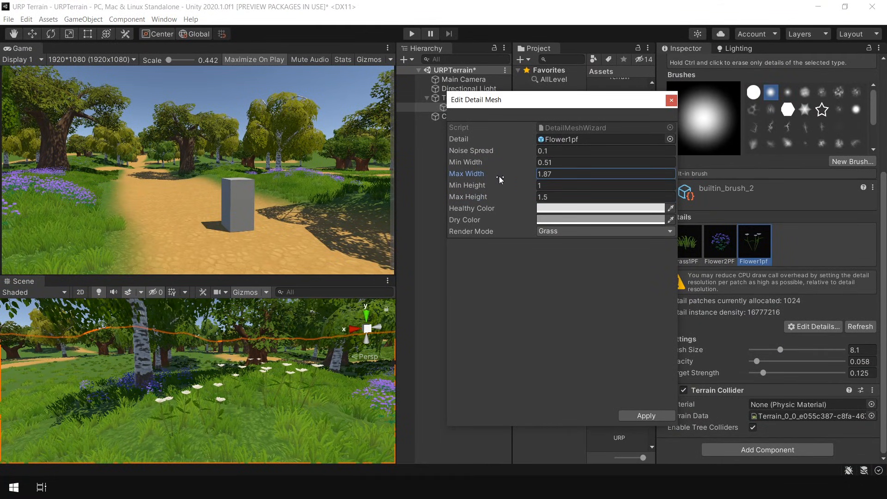
Fine-tune the height and width range of the Flower1pf detail
left_click(601, 208)
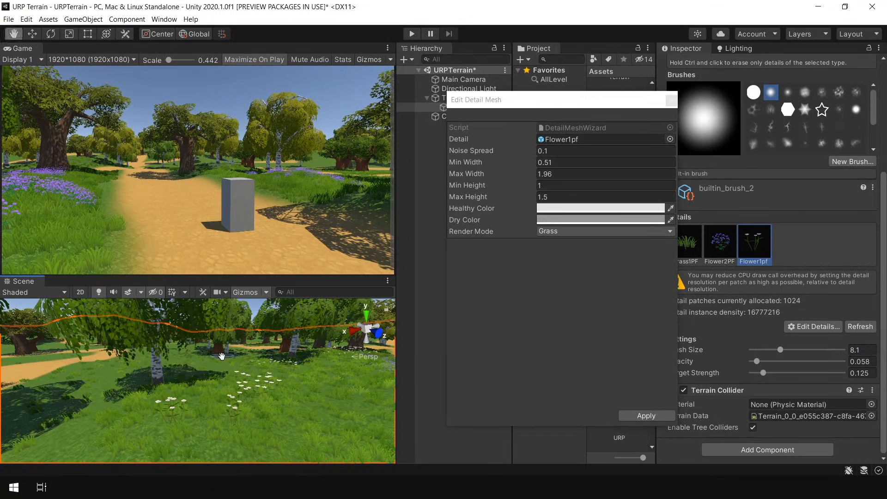
left_click_drag(518, 197, 505, 200)
left_click_drag(521, 187, 495, 167)
left_click_drag(495, 198, 496, 198)
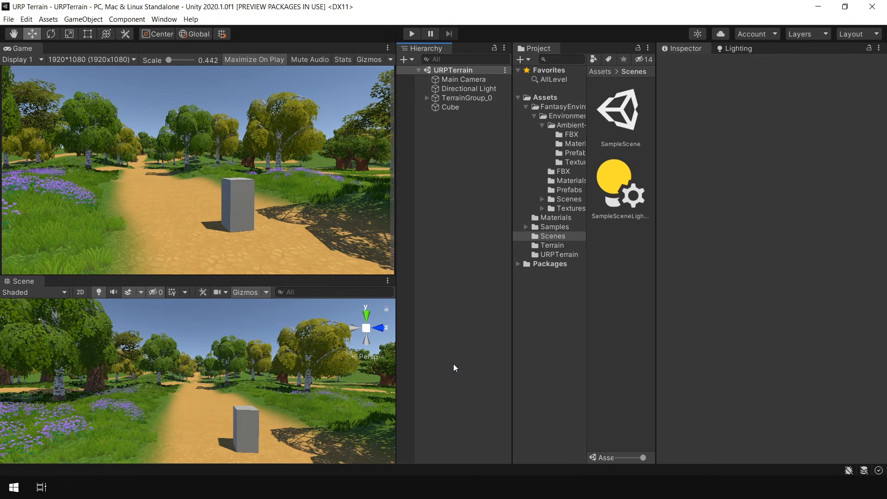
Place the Rock1pf prefab from the Fantasy environment's Prefabs folder on the grass beside the road
left_click(576, 199)
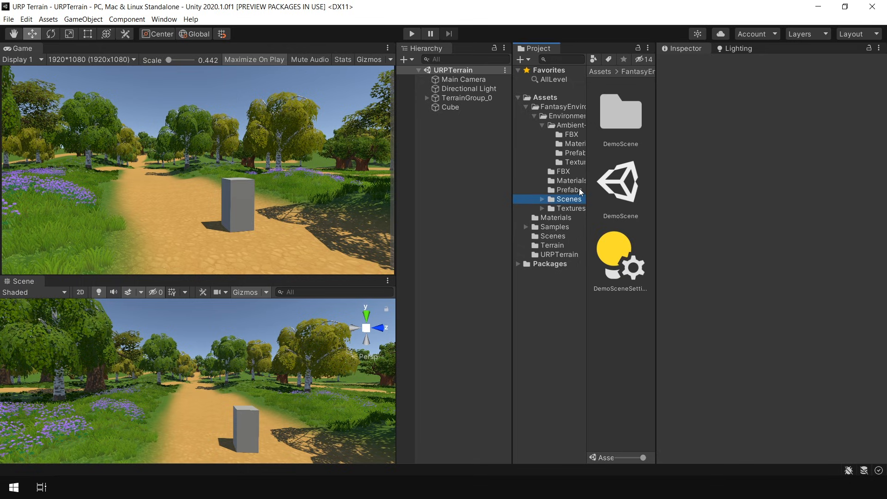
left_click(571, 181)
left_click(569, 190)
scroll(619, 319, "down", 5)
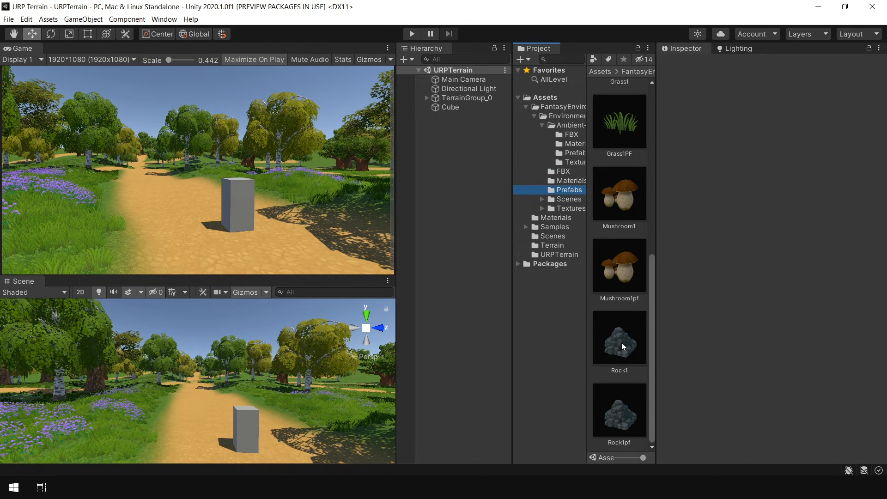
left_click_drag(623, 419, 443, 424)
left_click_drag(242, 406, 184, 403)
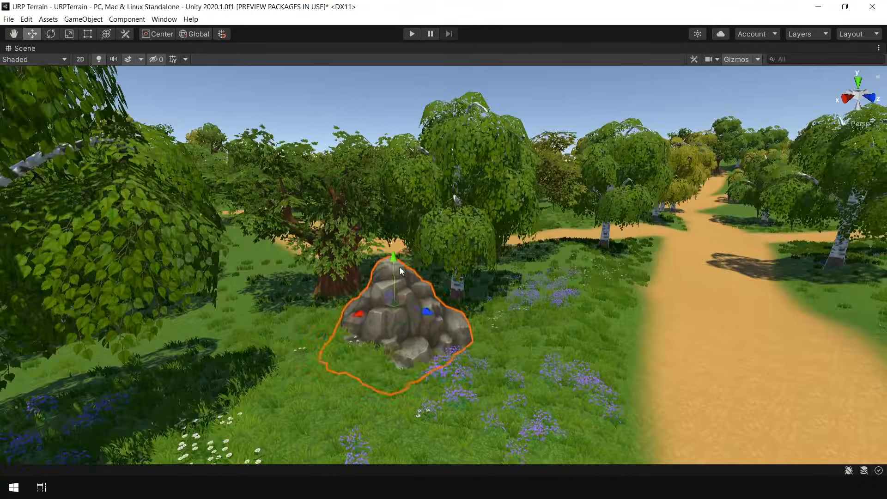
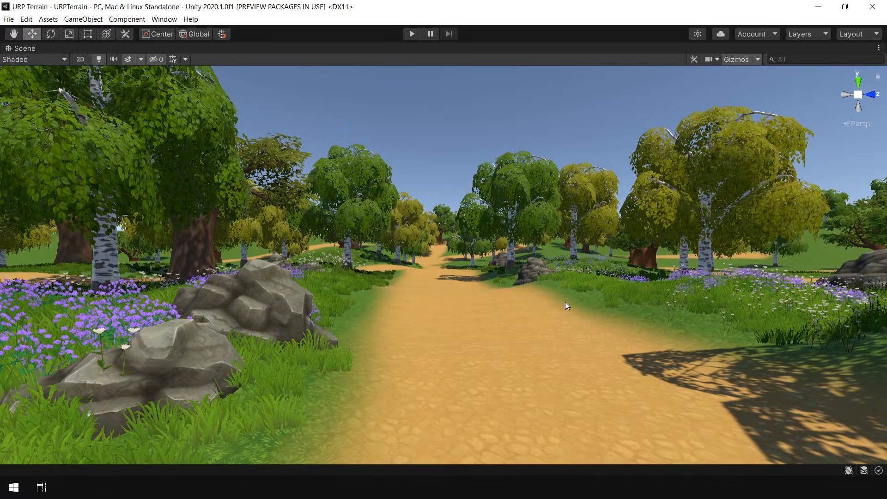
Restore the editor layout from the maximized Scene view, and open the Fantasy Skybox FREE package from the Asset Store in Unity
right_click_drag(567, 306, 646, 293)
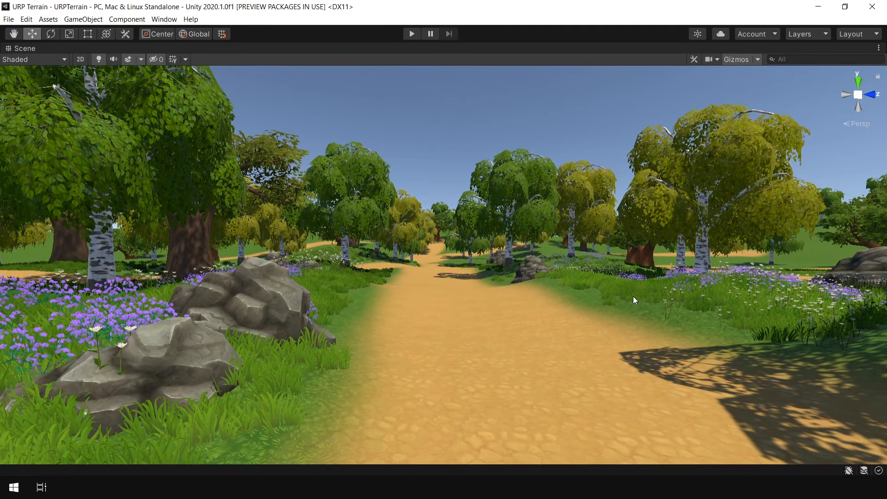
right_click_drag(623, 300, 603, 294)
key("shift+space")
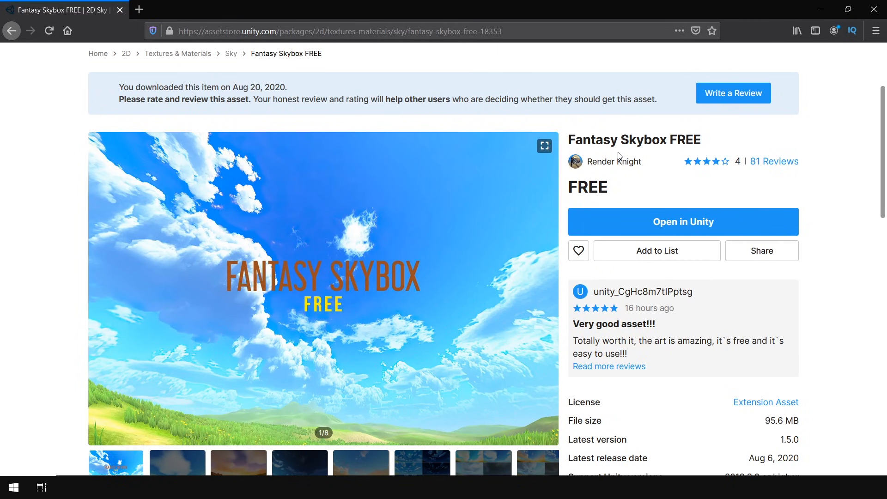
left_click(710, 224)
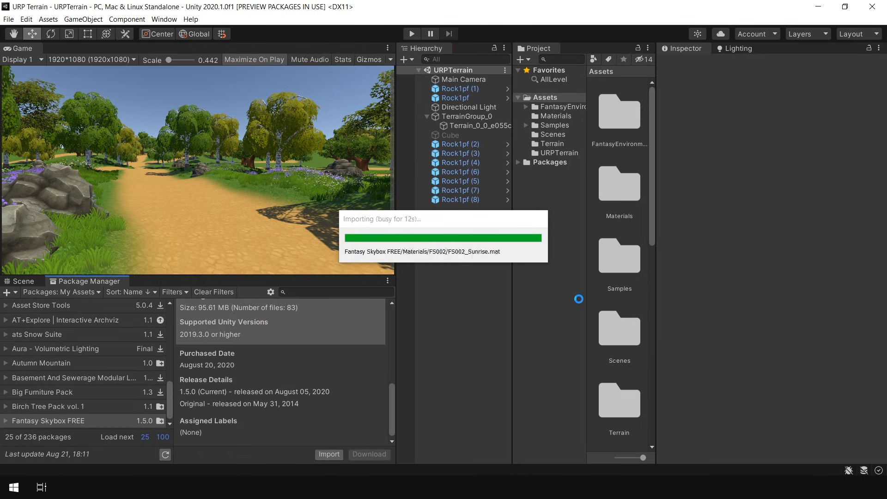
Assign the FS000_Day_01 material as the skybox in the environment lighting settings
left_click(738, 49)
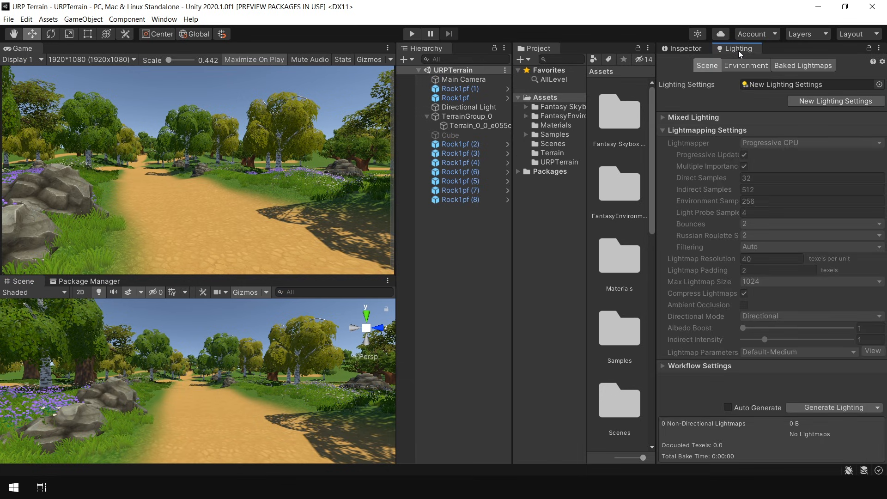
left_click(746, 66)
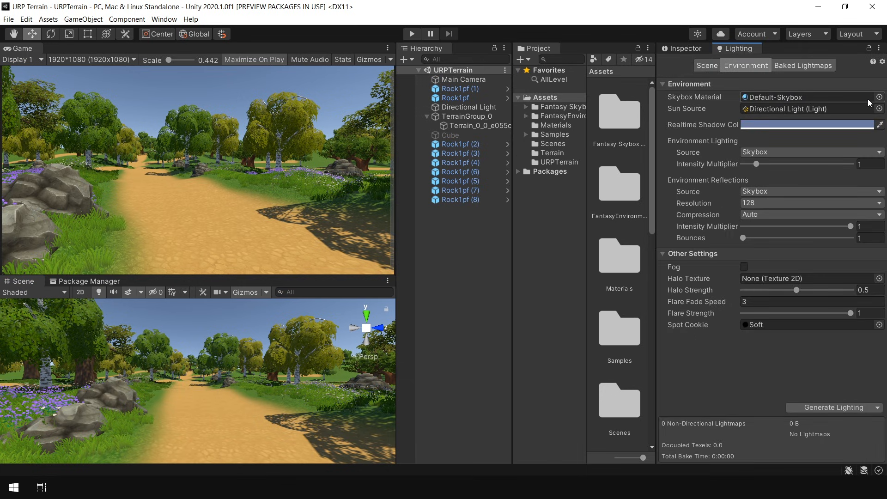
left_click(879, 97)
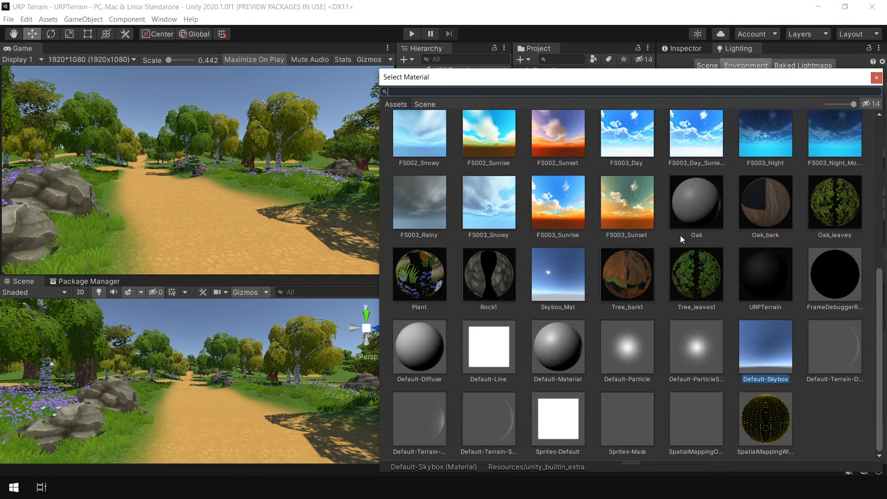
scroll(499, 229, "up", 6)
left_click(766, 143)
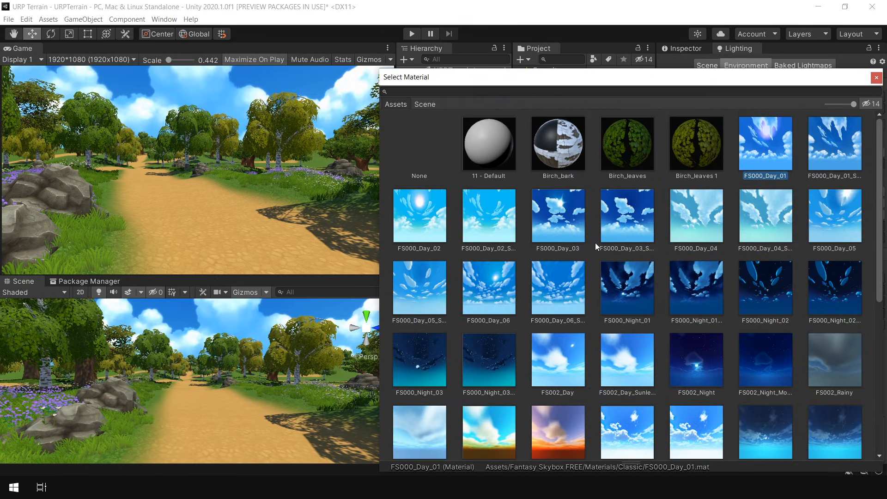
Enable automatic lighting generation for the scene
left_click(707, 66)
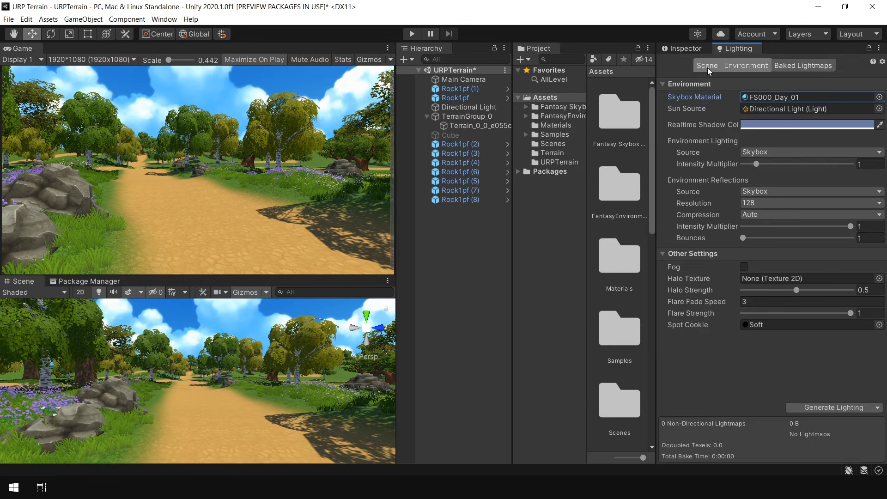
left_click(707, 66)
left_click(728, 407)
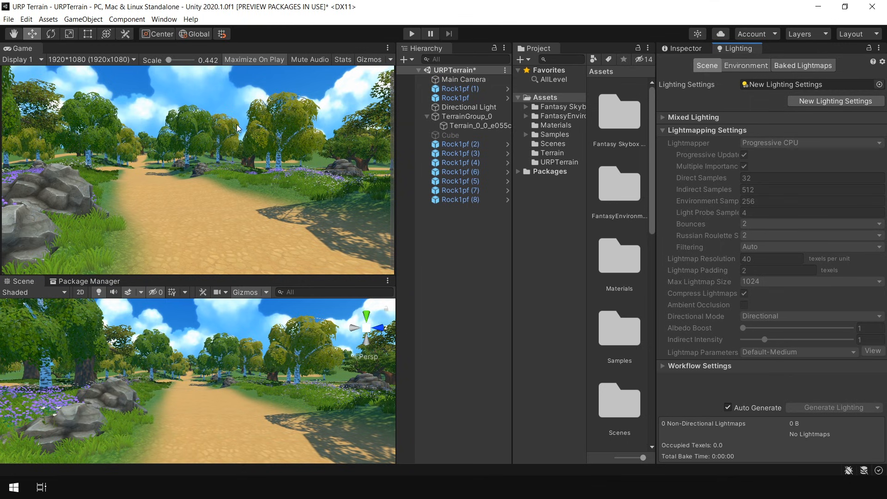
Try several Fantasy Skybox materials as the skybox, including FS000_Day_01_Sunless, FS000_Day_05_Sunless and FS000_Day_03_Sunless, and pick a day sky from the FS002 set
left_click(746, 66)
left_click(879, 95)
left_click(822, 157)
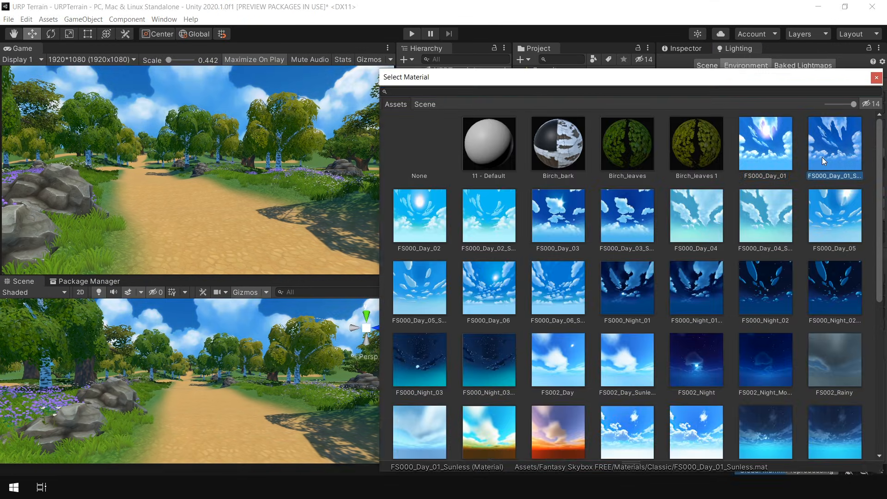
left_click(427, 230)
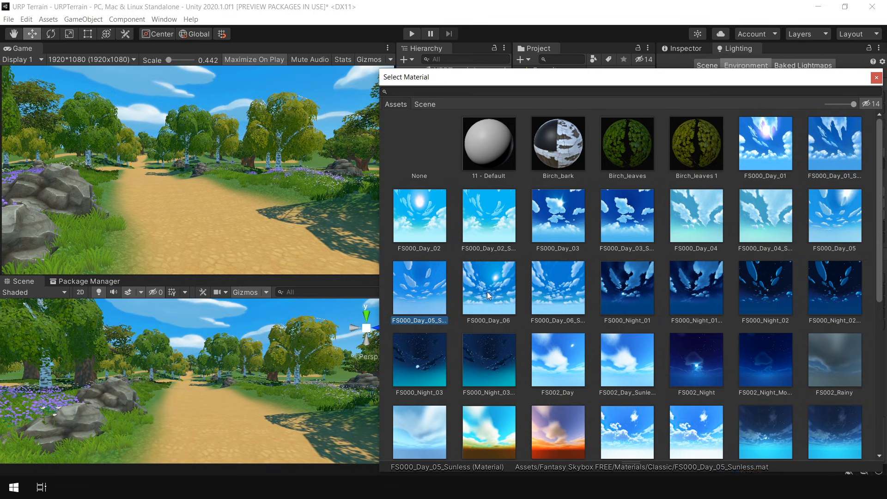
left_click(487, 292)
left_click(570, 300)
left_click(624, 286)
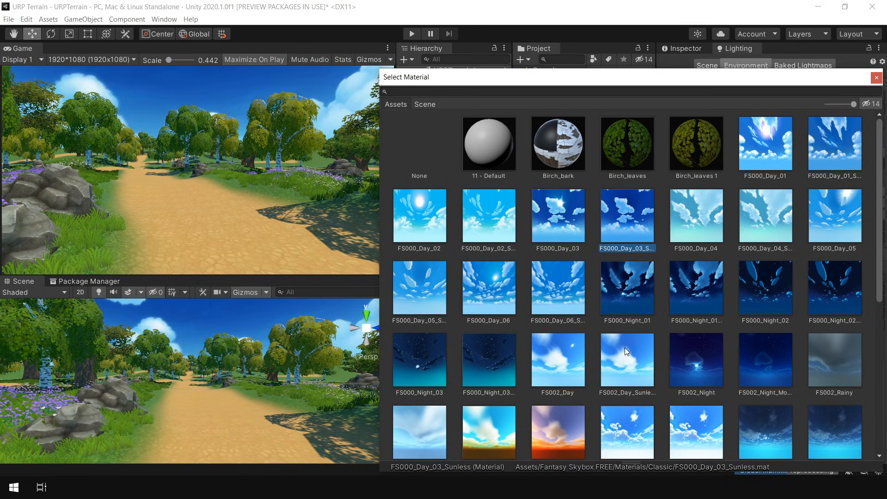
left_click(625, 347)
scroll(638, 287, "down", 2)
left_click(560, 336)
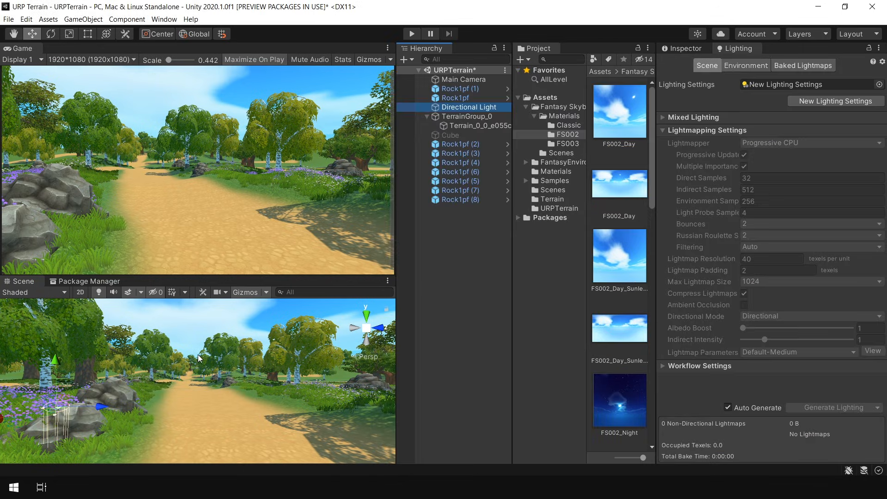
Rotate the Directional Light so that the tree shadows fall across the road
key("e")
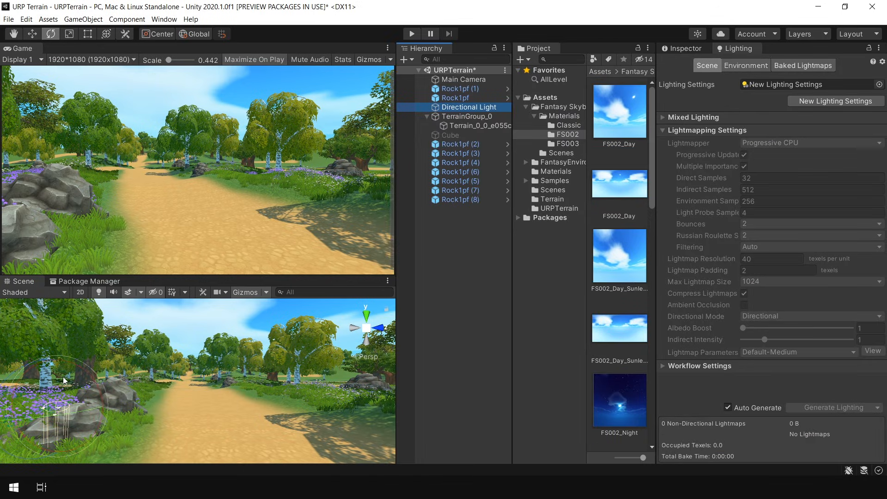
left_click_drag(46, 370, 79, 398)
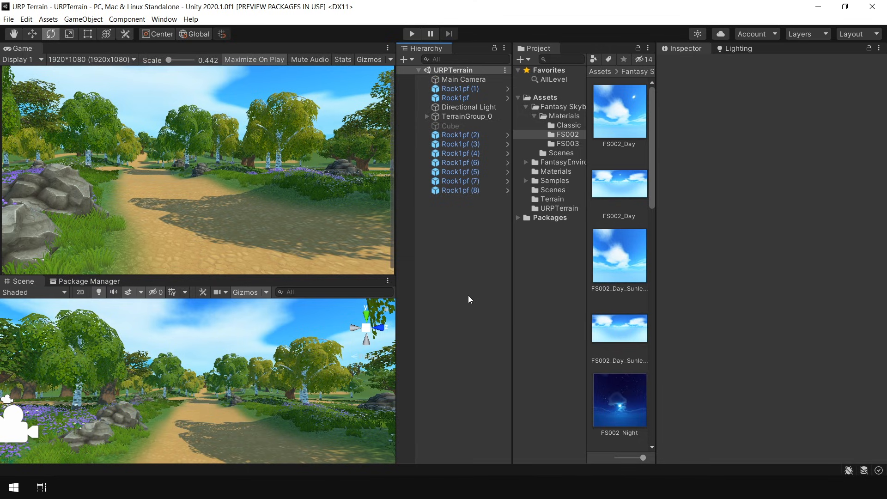
Add a Global Volume to the scene and create a new volume profile for it
right_click(450, 236)
mouse_move(500, 426)
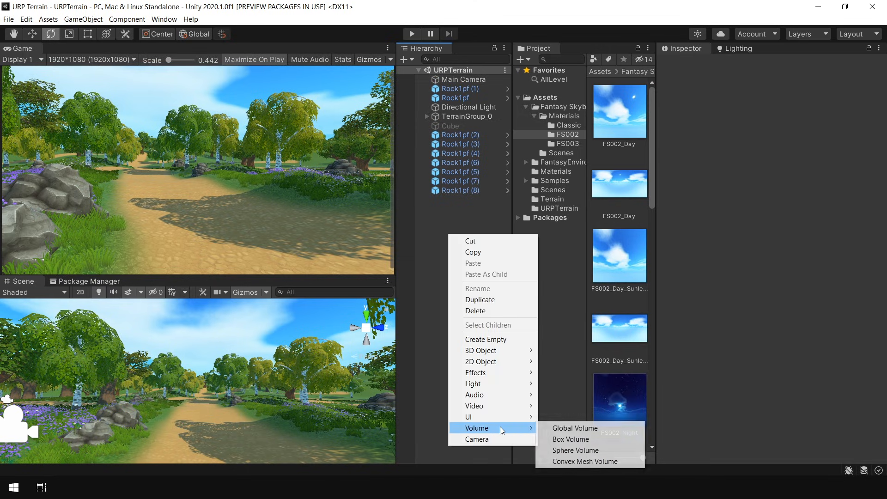
left_click(580, 429)
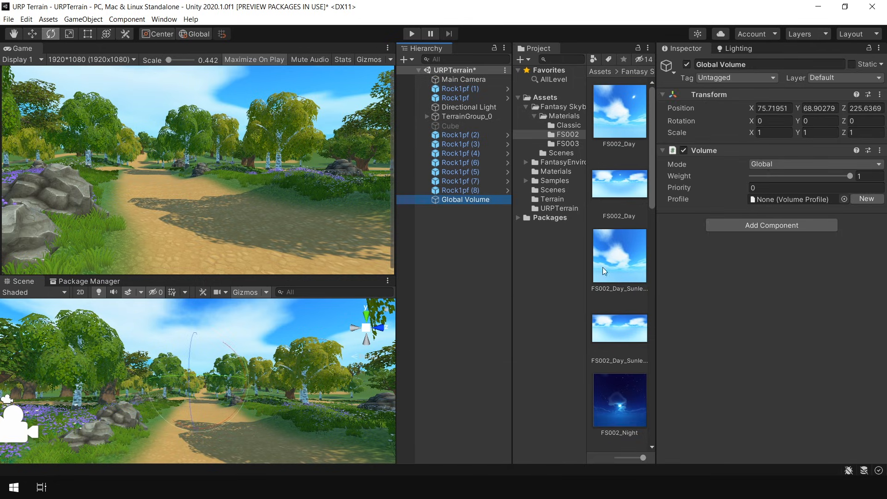
left_click(868, 204)
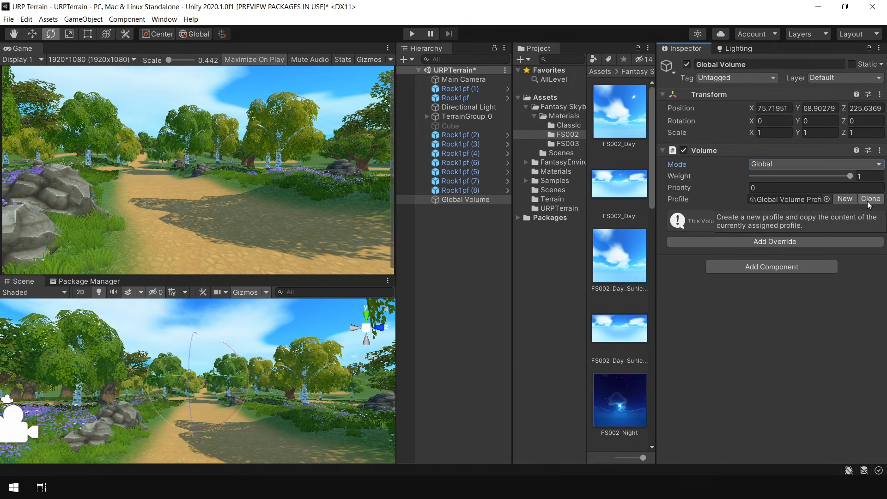
Add a Tonemapping override to the Global Volume and set its mode to ACES
left_click(797, 242)
left_click(761, 102)
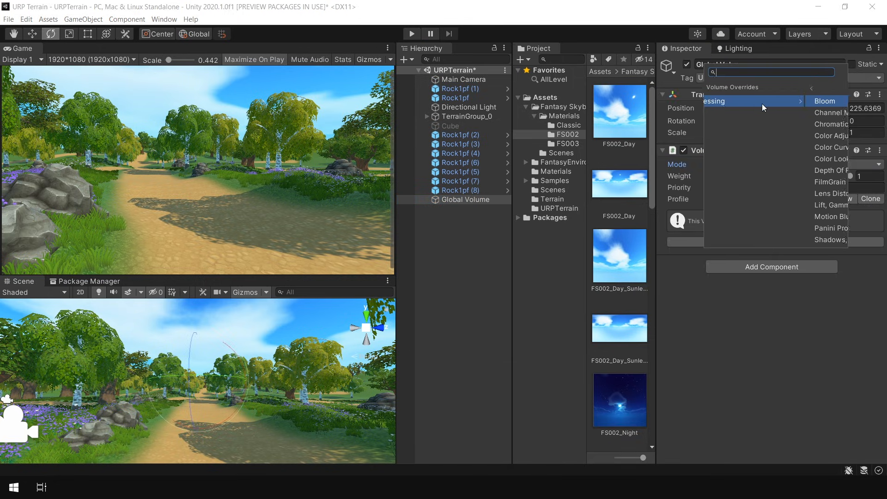
scroll(761, 203, "down", 3)
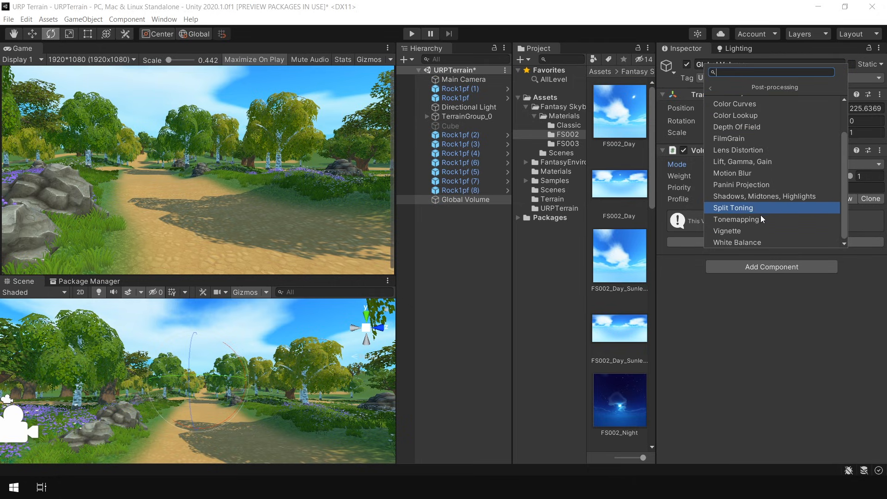
left_click(761, 220)
left_click(672, 236)
left_click(780, 235)
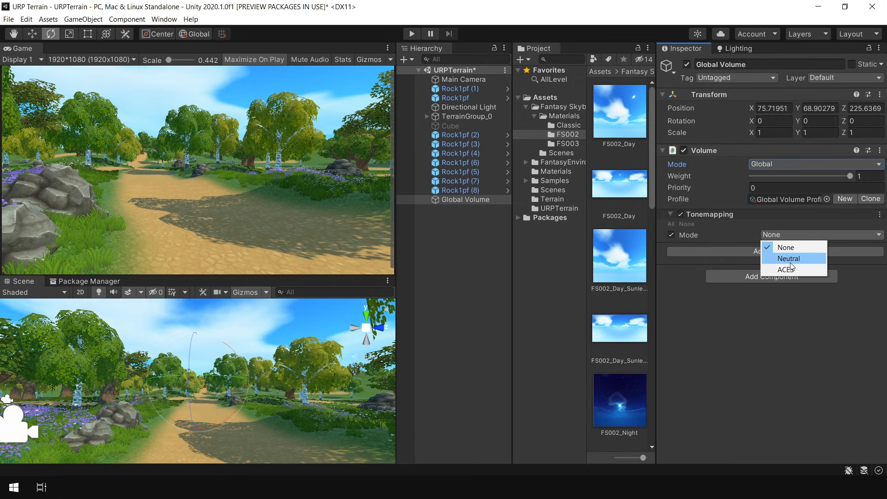
left_click(791, 270)
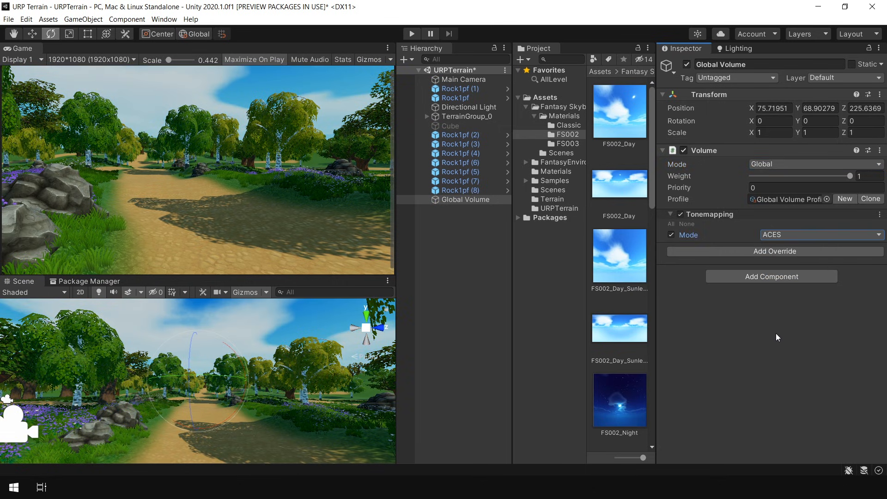
Add a Bloom override to the Global Volume, enable all its parameters, and raise its intensity
left_click(466, 200)
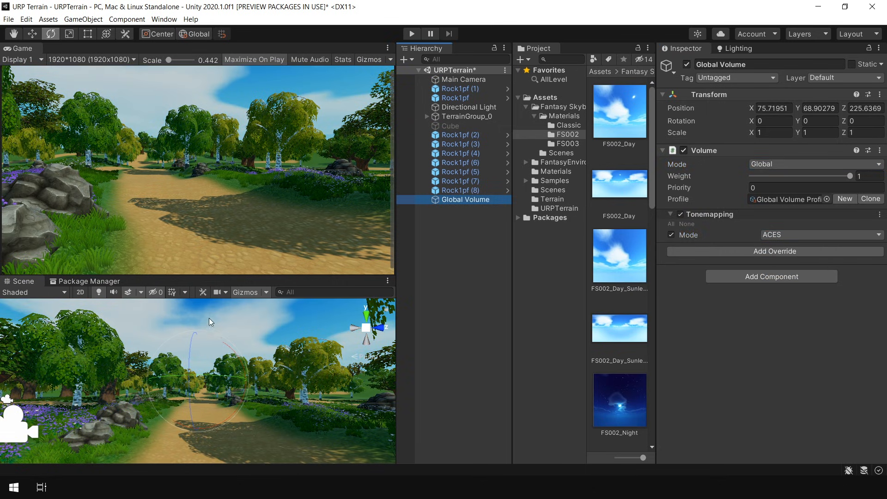
left_click(759, 250)
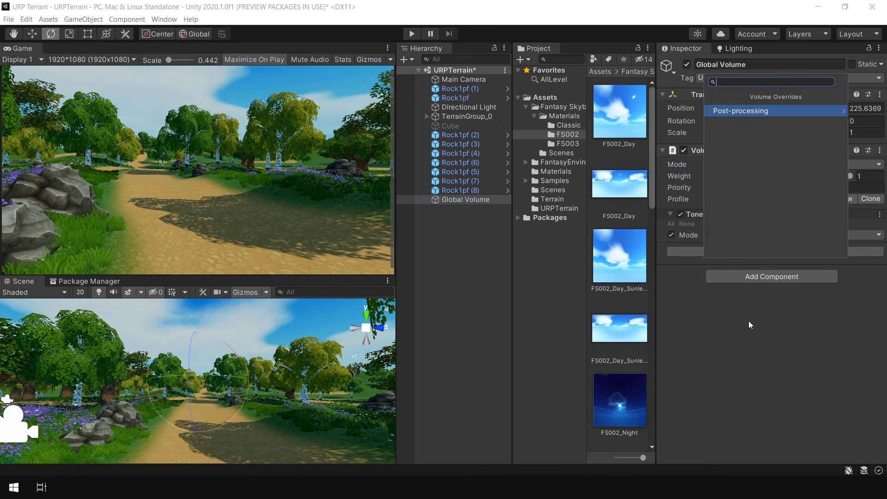
left_click(744, 113)
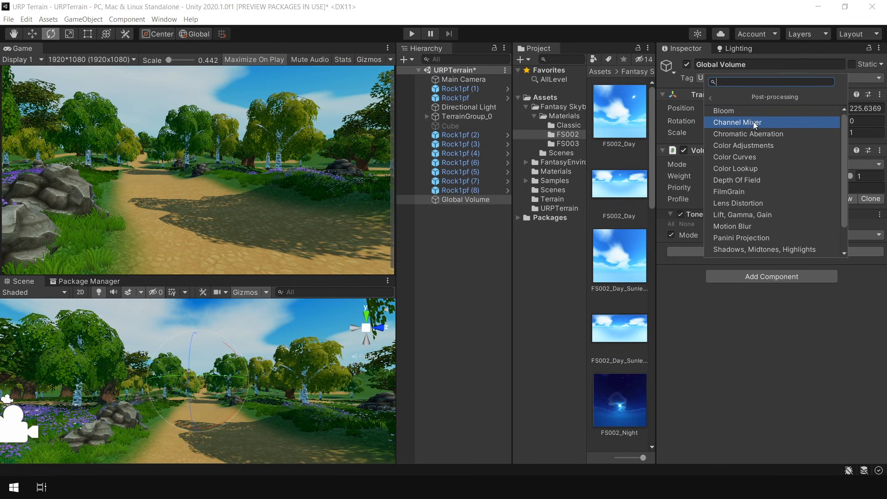
left_click(744, 112)
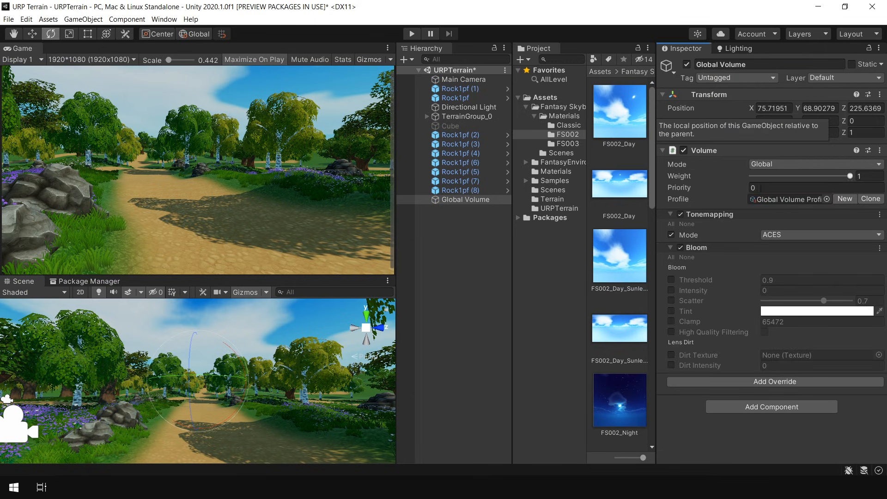
left_click(671, 257)
left_click_drag(709, 290, 752, 293)
Raise the intensity of the Directional Light above 2
left_click(476, 108)
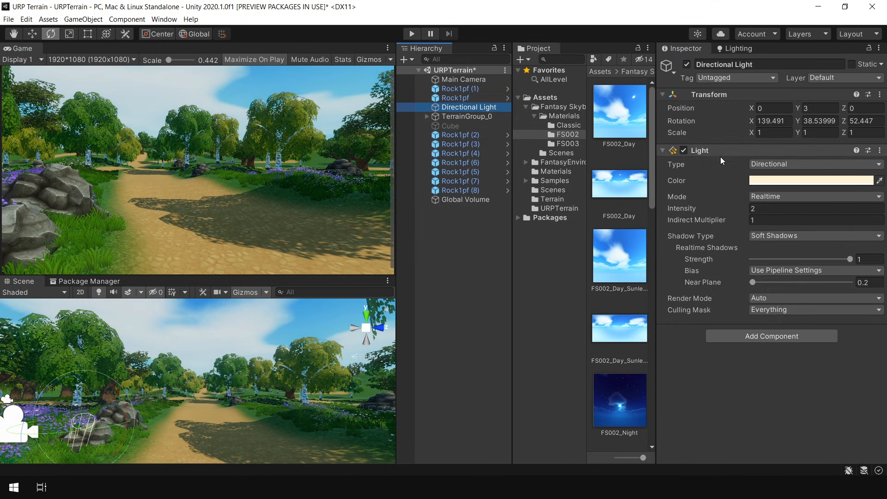
left_click_drag(694, 209, 727, 212)
Tune the Global Volume's Bloom to a threshold of 0.6, an intensity of 1 and a scatter of 0.607
left_click(483, 200)
left_click_drag(725, 284, 722, 284)
left_click_drag(726, 291, 725, 291)
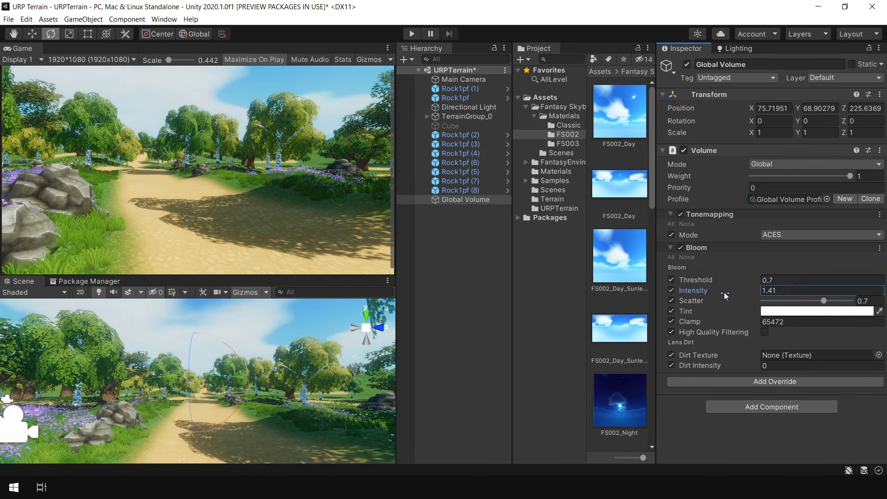
left_click(795, 291)
type("1")
left_click(799, 280)
type("0.9")
left_click_drag(824, 301, 816, 300)
left_click_drag(725, 282, 719, 281)
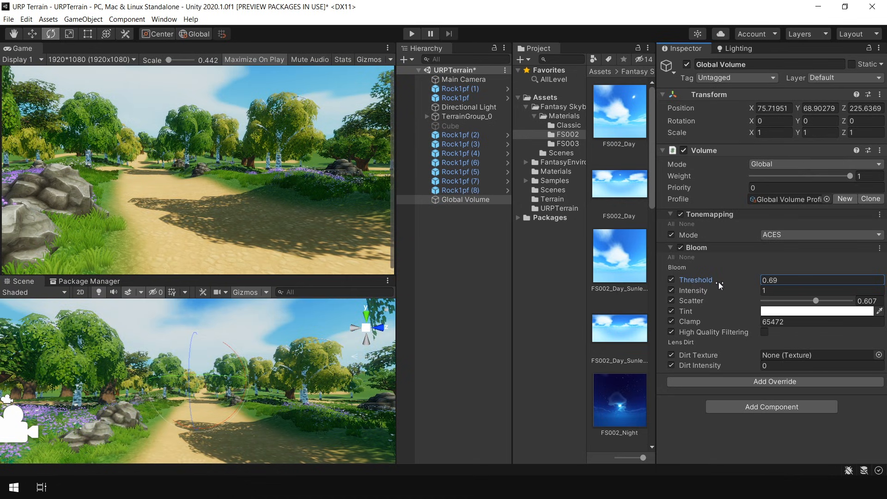
Switch Bloom off and on again to compare the scene with and without it
left_click(681, 248)
left_click(680, 247)
left_click(680, 247)
left_click(681, 247)
Add a Lift Gamma Gain override with all parameters enabled, and slightly shift its lift, gamma and gain colors
left_click(772, 382)
left_click(757, 251)
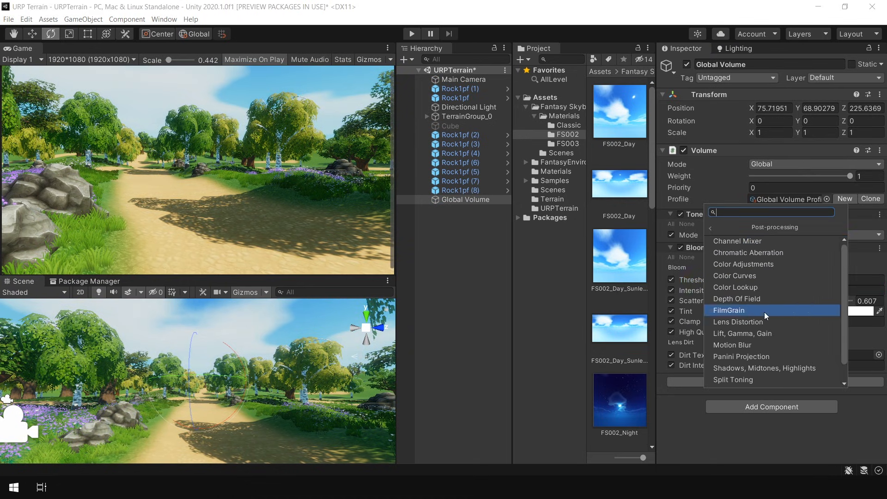
left_click(762, 341)
scroll(703, 375, "down", 3)
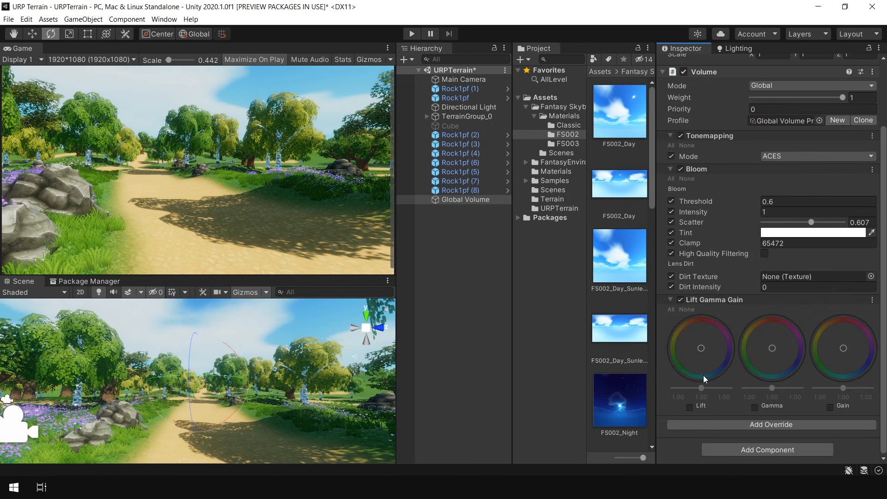
left_click(671, 309)
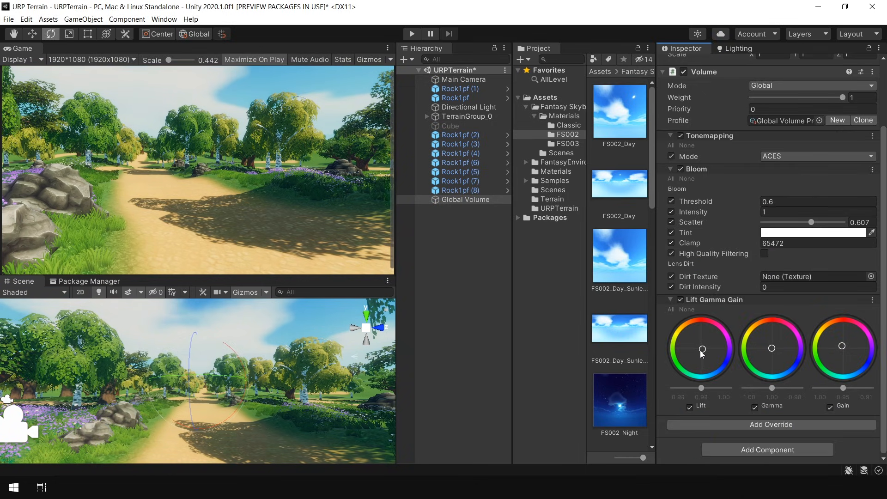
left_click_drag(701, 354, 696, 348)
left_click_drag(765, 348, 771, 344)
Switch Lift Gamma Gain off and on repeatedly to compare the color grading with the ungraded scene
left_click(681, 300)
left_click(681, 300)
left_click(680, 300)
left_click(680, 301)
left_click(680, 300)
left_click(681, 300)
left_click(680, 300)
left_click(680, 300)
left_click(681, 300)
left_click(681, 300)
Add a White Balance override to the Global Volume and enable its temperature and tint parameters
left_click(771, 424)
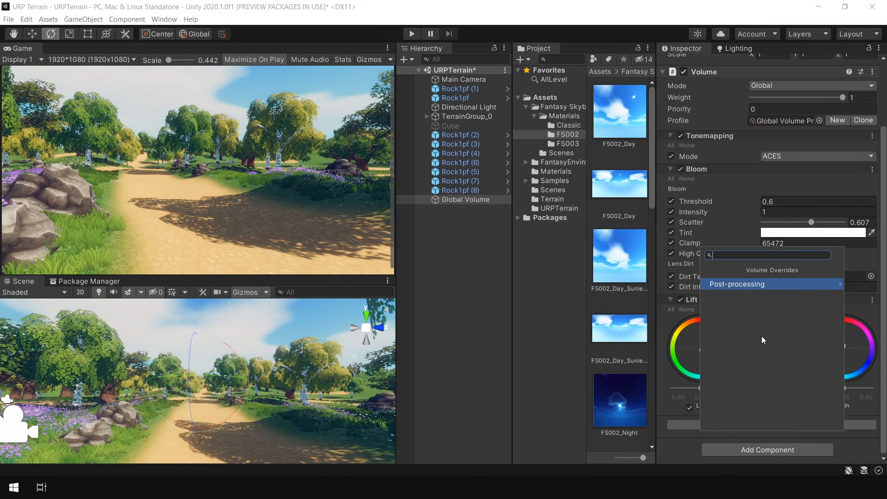
left_click(742, 285)
left_click(752, 424)
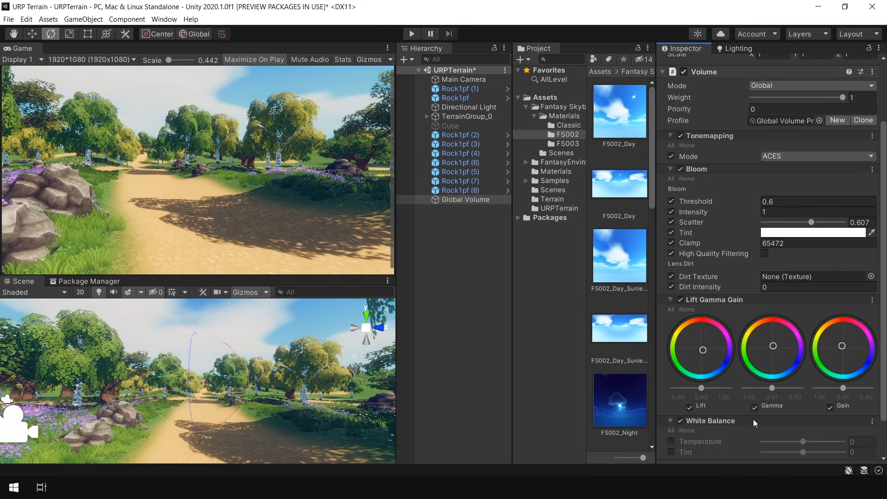
scroll(693, 397, "down", 3)
left_click(671, 387)
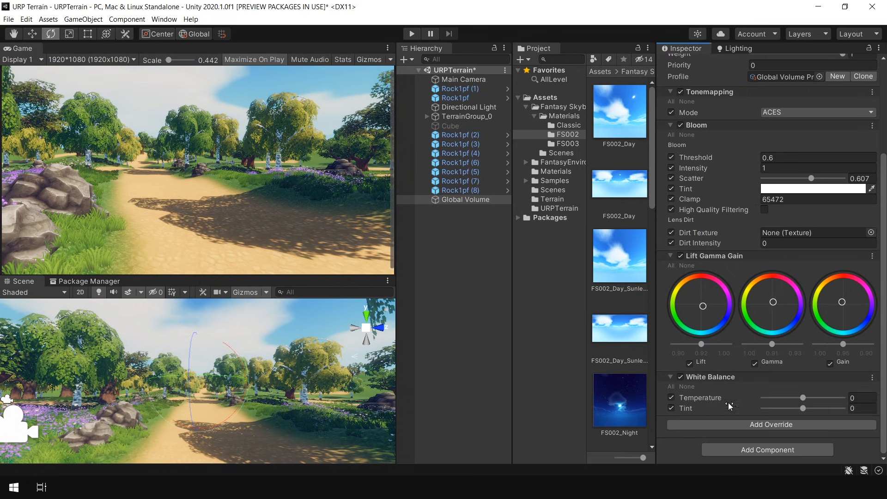
Set the White Balance temperature to 3 and tint to 11, and switch the override off and on to compare the scene
mouse_move(804, 401)
left_mouse_down()
mouse_move(807, 409)
mouse_move(792, 408)
left_mouse_up()
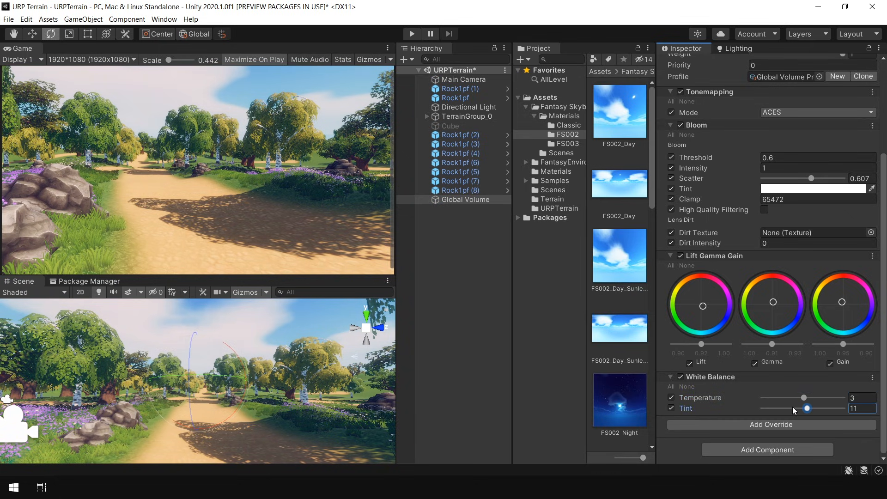
left_click(680, 376)
left_click(679, 377)
left_click(679, 376)
left_click(680, 376)
Add a Vignette override with all parameters enabled, and set its intensity to 0.155 and smoothness to 0.489
left_click(765, 425)
left_click(742, 284)
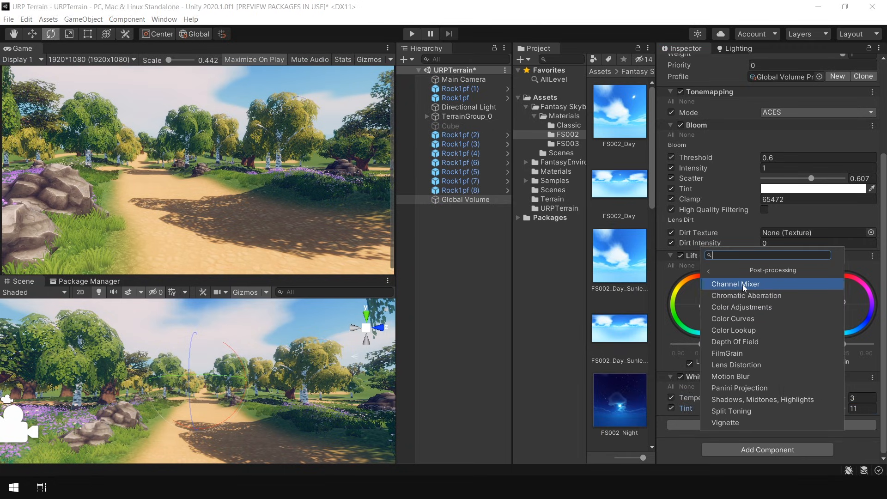
left_click(745, 421)
left_click(671, 355)
left_click_drag(764, 387, 784, 395)
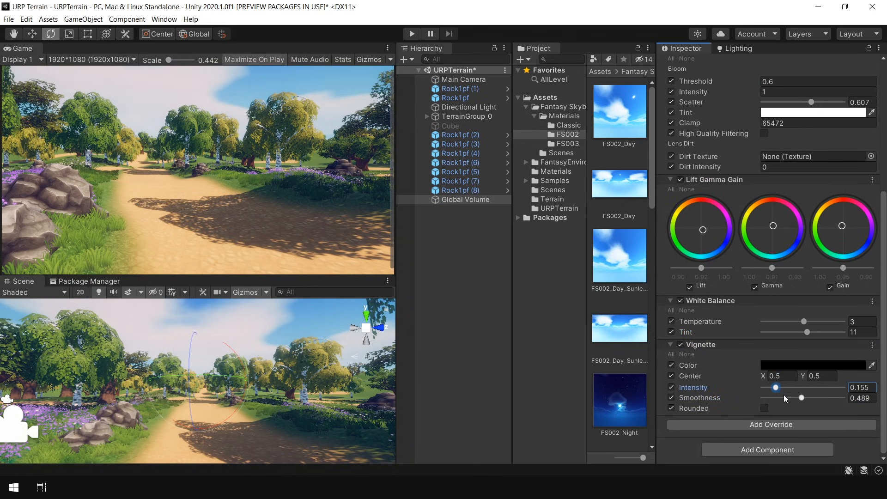
Switch the Global Volume object off and on repeatedly to compare the scene with and without all its effects
scroll(729, 191, "up", 5)
left_click(687, 65)
left_click(686, 65)
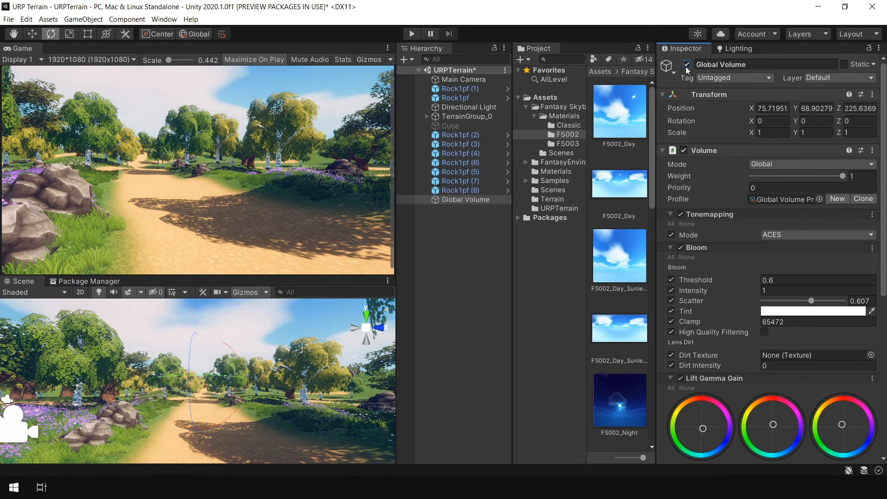
left_click(686, 65)
left_click(686, 65)
left_click(686, 66)
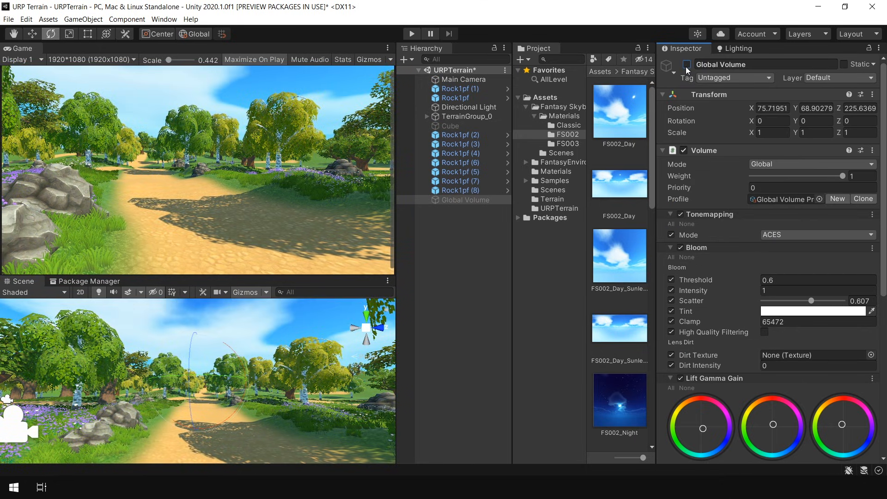
left_click(687, 65)
left_click(686, 65)
left_click(687, 65)
left_click(687, 66)
left_click(687, 66)
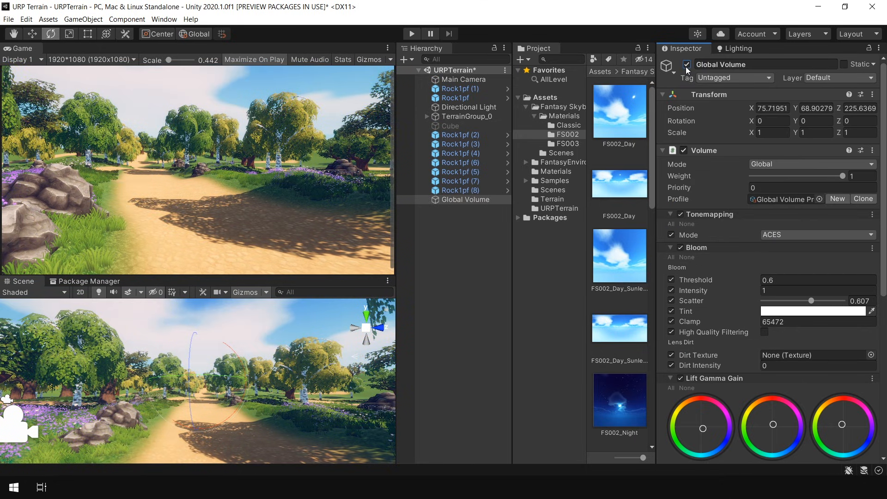
left_click(686, 65)
left_click(687, 65)
left_click(686, 65)
left_click(687, 65)
Switch Post Processing off and on for the Main Camera to compare the rendered view
left_click(478, 241)
left_click(478, 80)
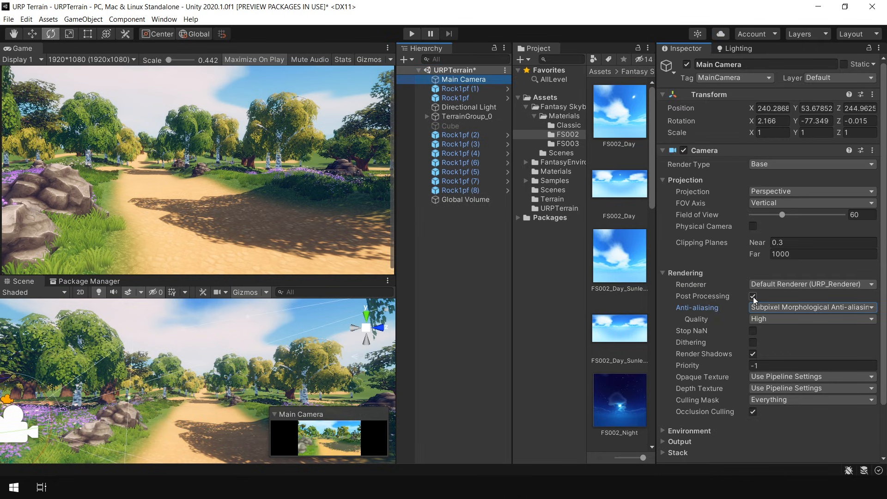
left_click(753, 298)
left_click(754, 297)
left_click(753, 297)
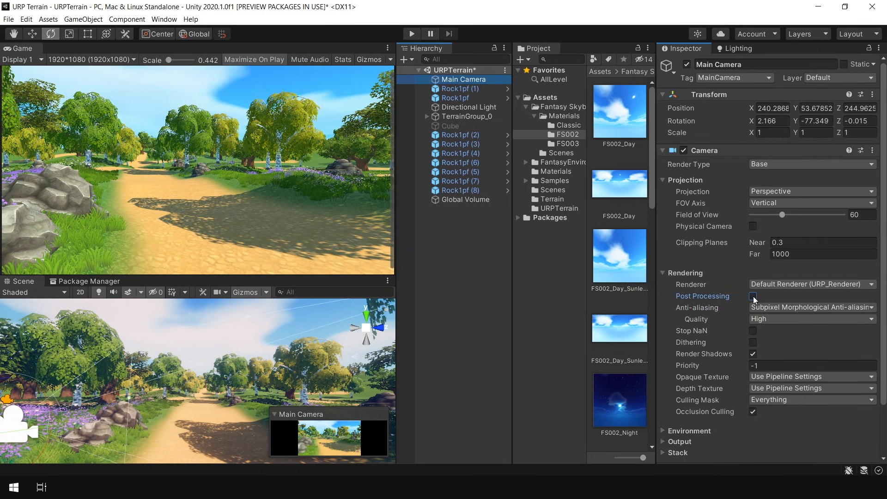
left_click(753, 297)
Try Fast Approximate Anti-aliasing (FXAA) on the Main Camera and return it to Subpixel Morphological Anti-aliasing (SMAA)
left_click(795, 308)
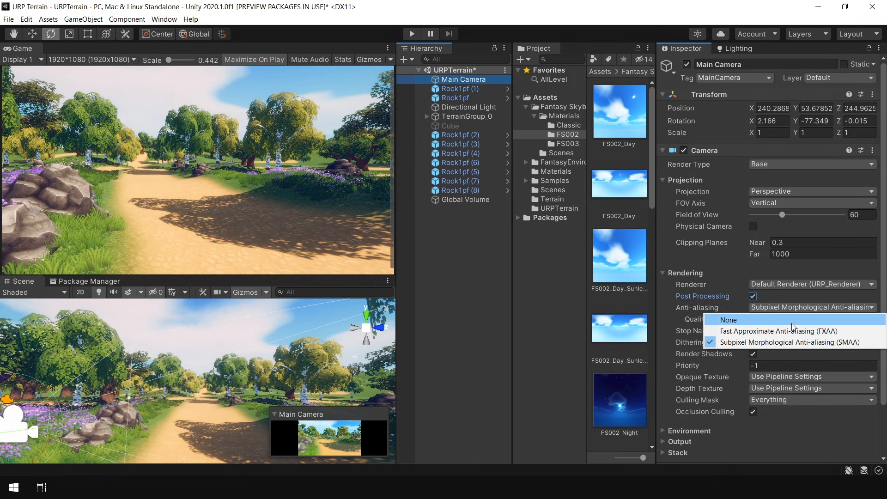
left_click(784, 329)
left_click(785, 307)
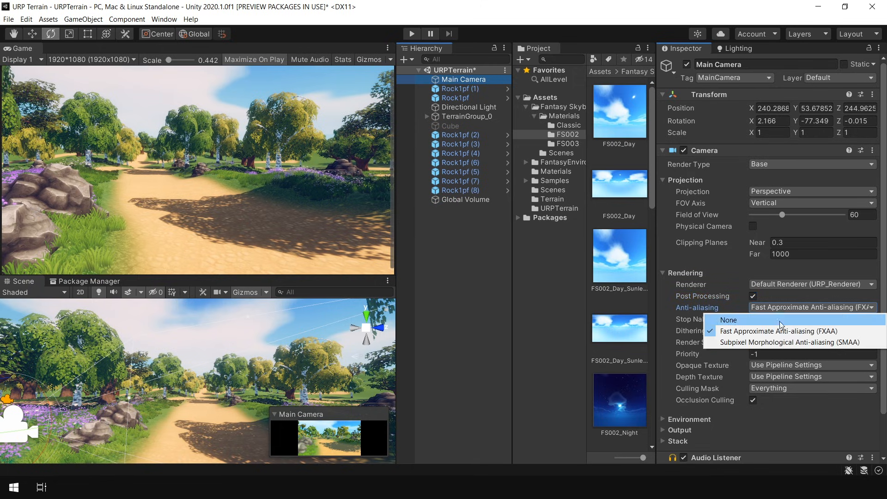
left_click(783, 340)
Play the scene and walk along the dirt path to the rocks and purple flowers to inspect the finished environment
key("ctrl+p")
key("w")
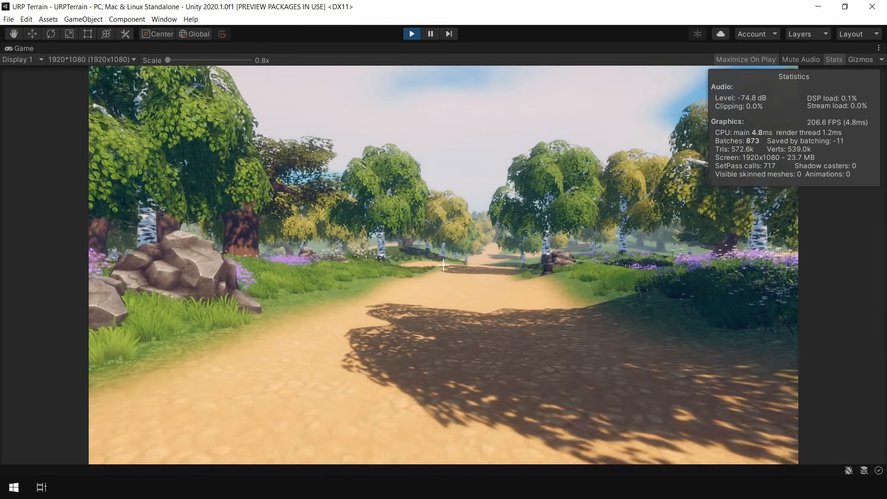
key("w")
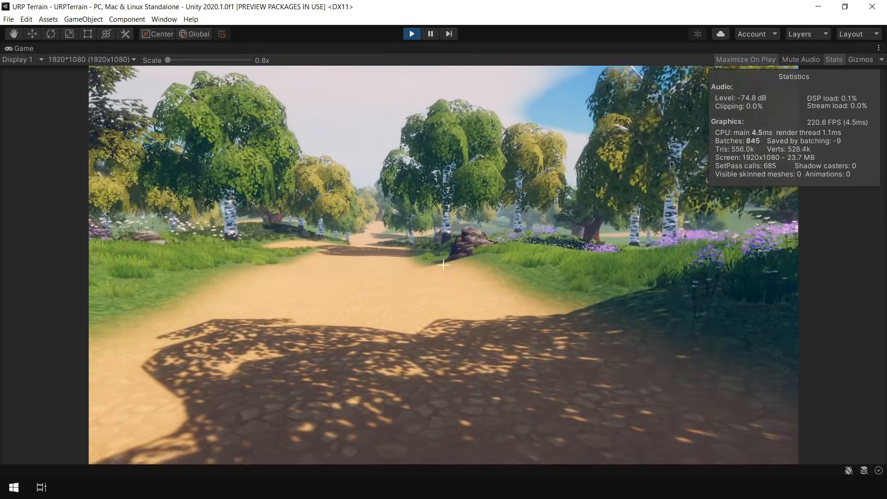
key("w")
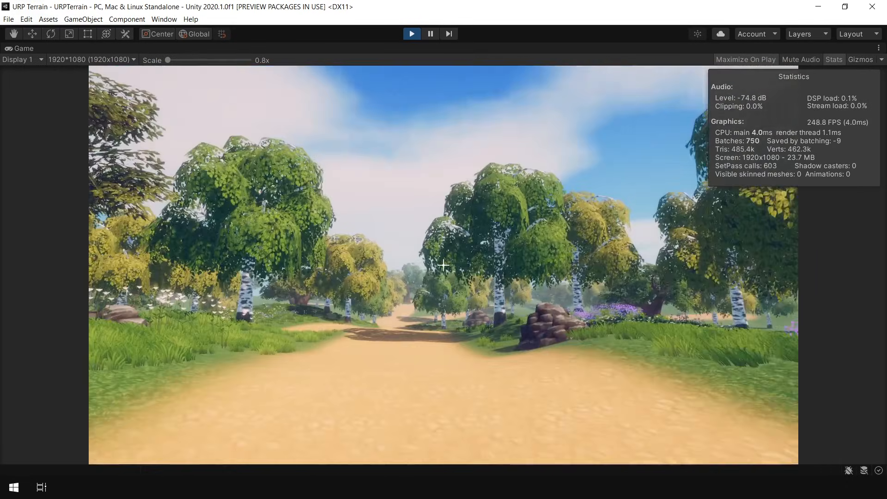
key("w")
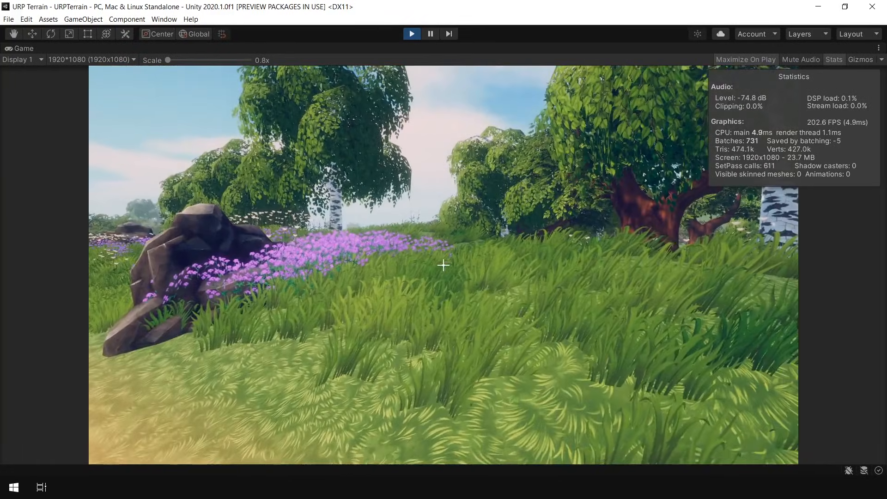
key("w")
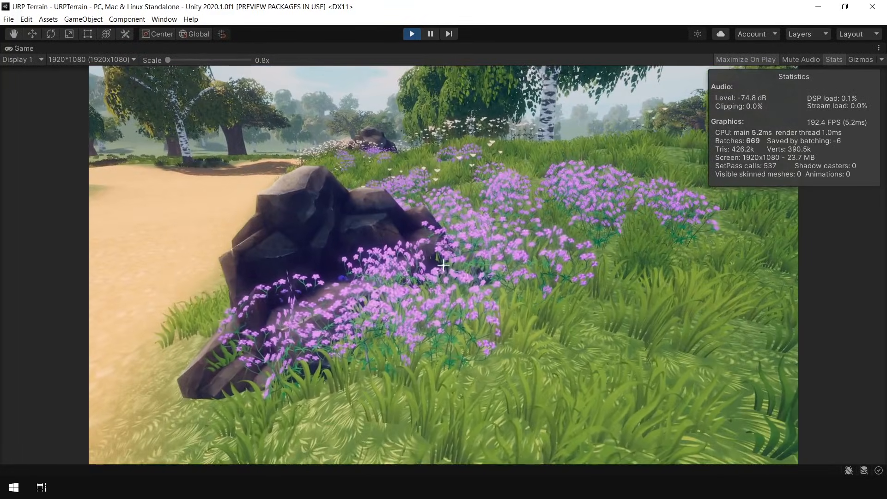